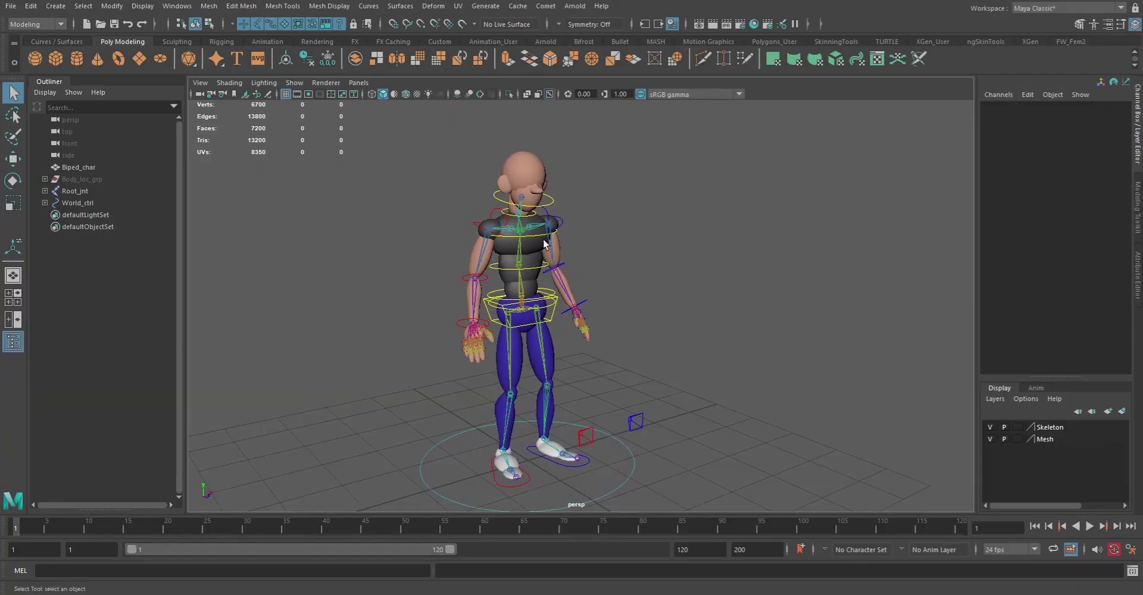
# - Inspect the rigged biped character with its skeleton and control curves from several angles and distances
pyautogui.keyDown('alt'); pyautogui.moveTo(499, 261); pyautogui.dragTo(553, 281, button='right'); pyautogui.keyUp('alt')
pyautogui.keyDown('alt'); pyautogui.moveTo(493, 315); pyautogui.dragTo(551, 292, button='middle'); pyautogui.keyUp('alt')
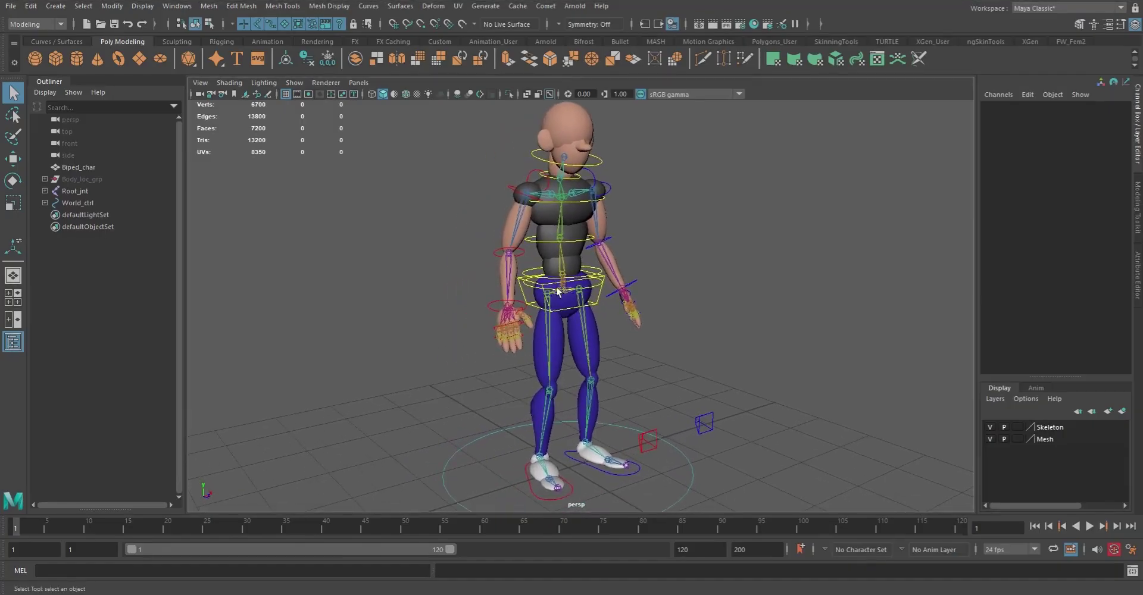
pyautogui.keyDown('alt'); pyautogui.moveTo(577, 279); pyautogui.dragTo(573, 227); pyautogui.keyUp('alt')
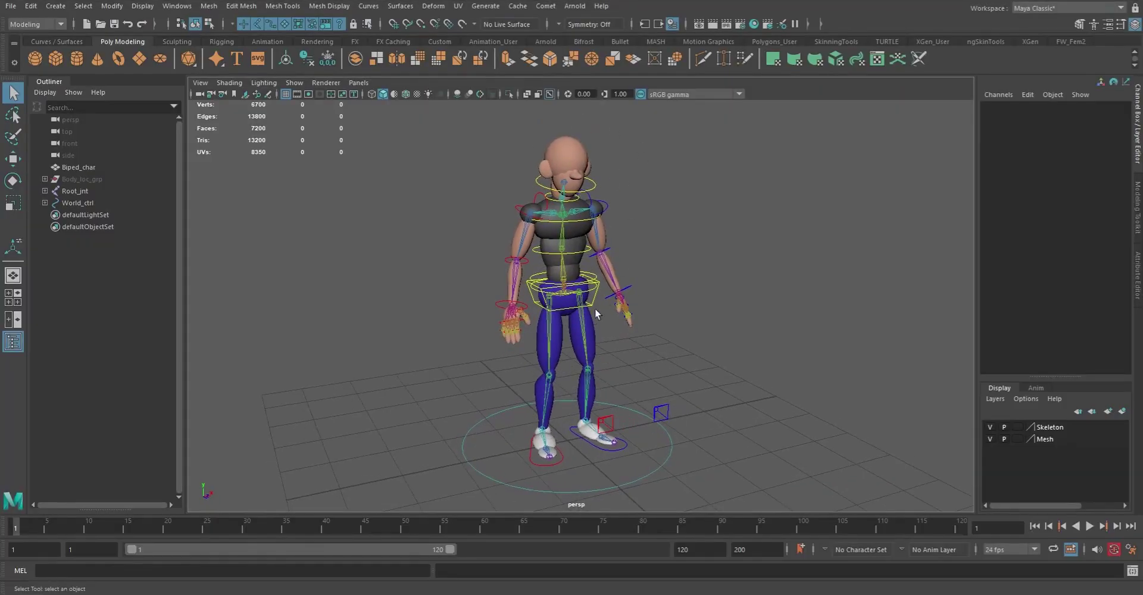
pyautogui.keyDown('alt'); pyautogui.moveTo(563, 243); pyautogui.dragTo(559, 259, button='middle'); pyautogui.keyUp('alt')
pyautogui.keyDown('alt'); pyautogui.moveTo(582, 292); pyautogui.dragTo(618, 333, button='right'); pyautogui.keyUp('alt')
pyautogui.keyDown('alt'); pyautogui.moveTo(571, 305); pyautogui.dragTo(576, 299, button='middle'); pyautogui.keyUp('alt')
pyautogui.keyDown('alt'); pyautogui.moveTo(576, 299); pyautogui.dragTo(565, 291, button='right'); pyautogui.keyUp('alt')
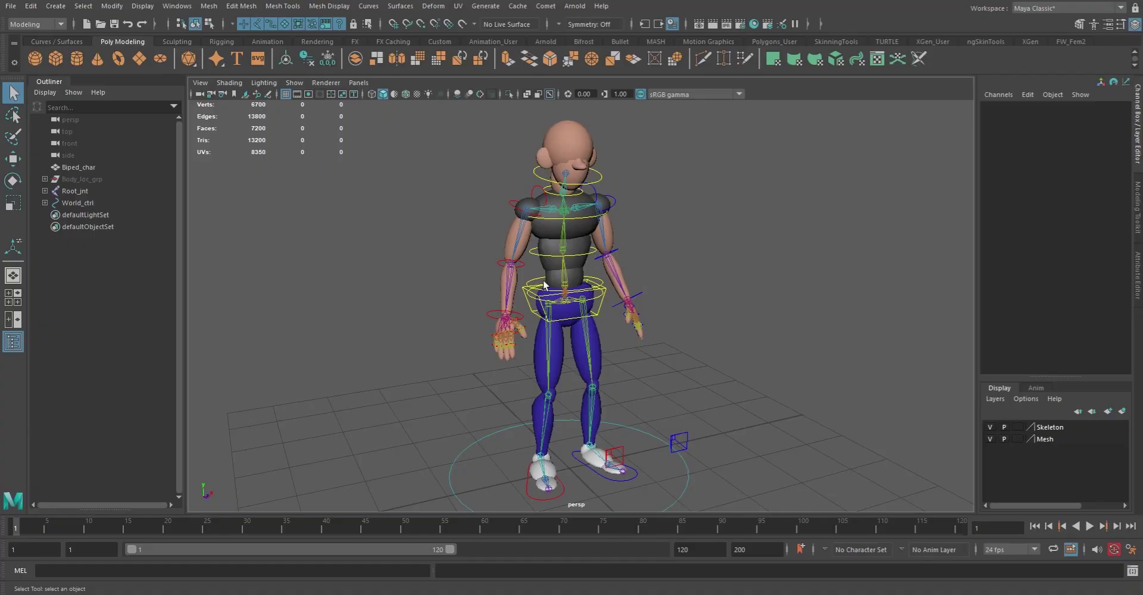
pyautogui.keyDown('alt'); pyautogui.moveTo(643, 265); pyautogui.dragTo(576, 263, button='right'); pyautogui.keyUp('alt')
pyautogui.keyDown('alt'); pyautogui.moveTo(577, 263); pyautogui.dragTo(553, 268); pyautogui.keyUp('alt')
pyautogui.keyDown('alt'); pyautogui.moveTo(532, 272); pyautogui.dragTo(595, 285, button='right'); pyautogui.keyUp('alt')
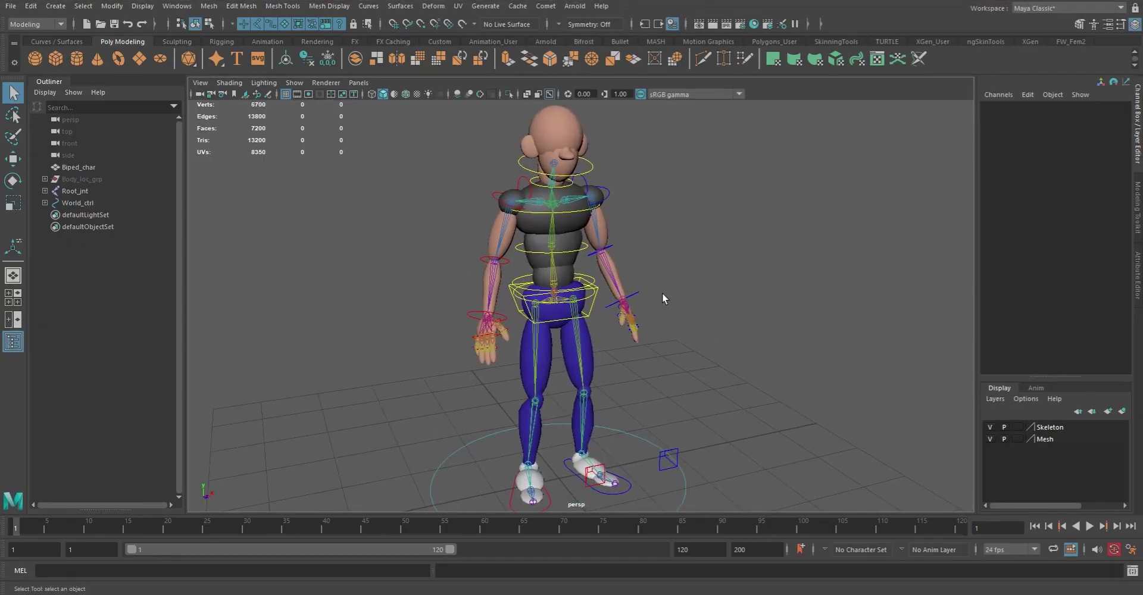
pyautogui.keyDown('alt'); pyautogui.moveTo(604, 284); pyautogui.dragTo(597, 284, button='middle'); pyautogui.keyUp('alt')
pyautogui.moveTo(597, 283)
pyautogui.keyDown('alt'); pyautogui.mouseDown()
pyautogui.moveTo(630, 288)
pyautogui.moveTo(595, 289)
pyautogui.mouseUp(); pyautogui.keyUp('alt')
pyautogui.keyDown('alt'); pyautogui.moveTo(595, 290); pyautogui.dragTo(575, 283, button='middle'); pyautogui.keyUp('alt')
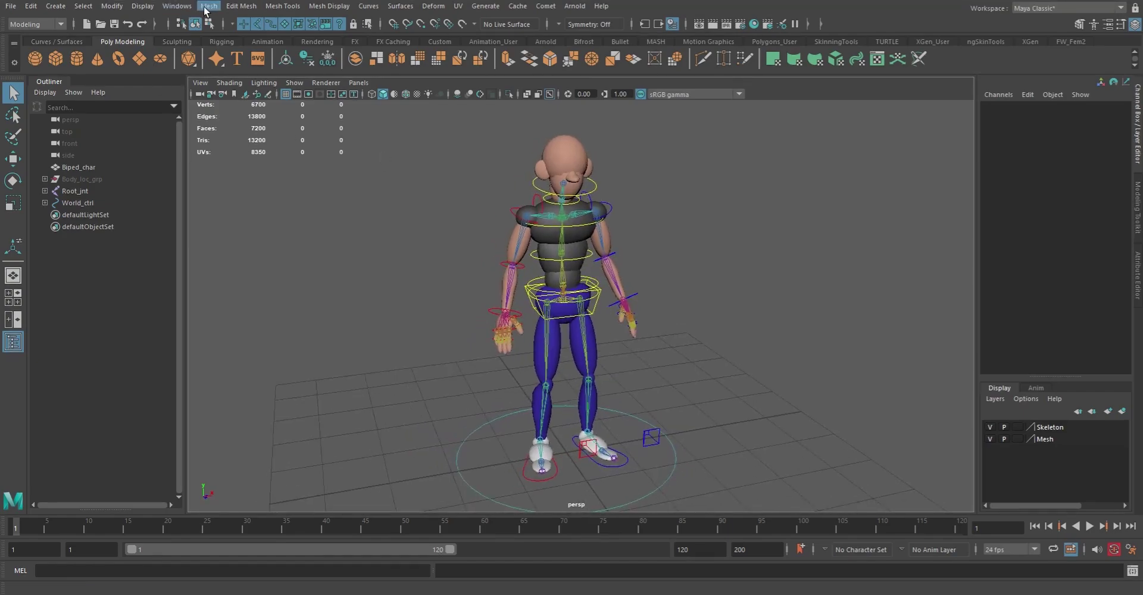
# - Create a polygon sphere and raise it to the character's head, at about 12.17 in Translate Y
pyautogui.click(53, 7)
pyautogui.moveTo(61, 47)
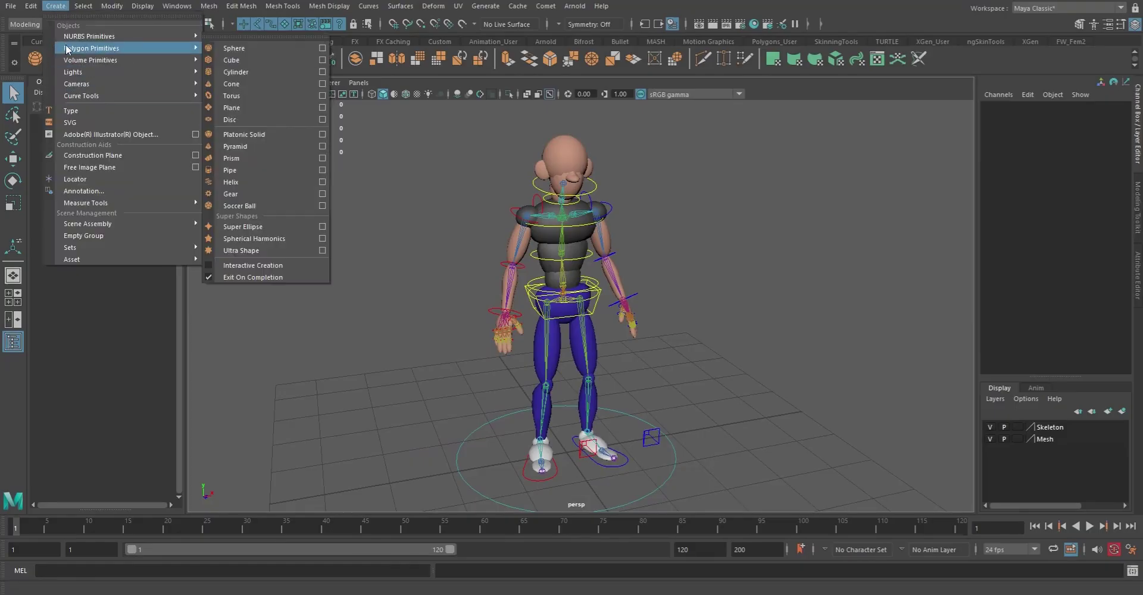
pyautogui.click(247, 47)
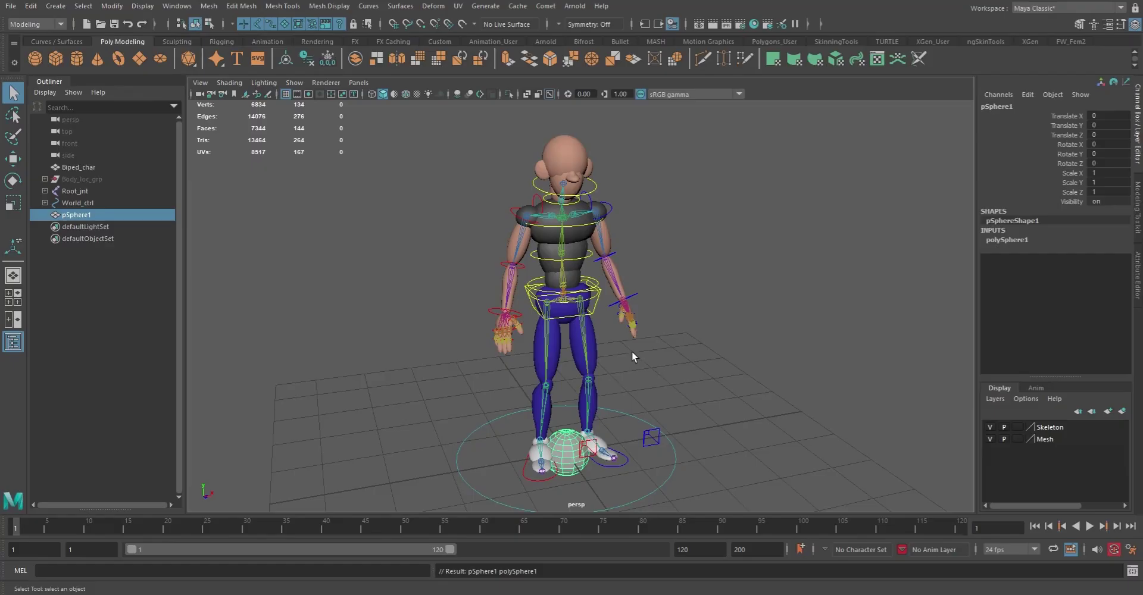
pyautogui.press('w')
pyautogui.moveTo(575, 410); pyautogui.dragTo(577, 110)
pyautogui.press('f')
# - Shrink the sphere to about 0.125 × 0.168 × 0.058 and move it forward to the face, about 0.94 in Translate Z
pyautogui.keyDown('alt'); pyautogui.moveTo(745, 283); pyautogui.dragTo(694, 271, button='right'); pyautogui.keyUp('alt')
pyautogui.keyDown('alt'); pyautogui.moveTo(694, 271); pyautogui.dragTo(591, 252); pyautogui.keyUp('alt')
pyautogui.keyDown('alt'); pyautogui.moveTo(591, 252); pyautogui.dragTo(622, 262, button='right'); pyautogui.keyUp('alt')
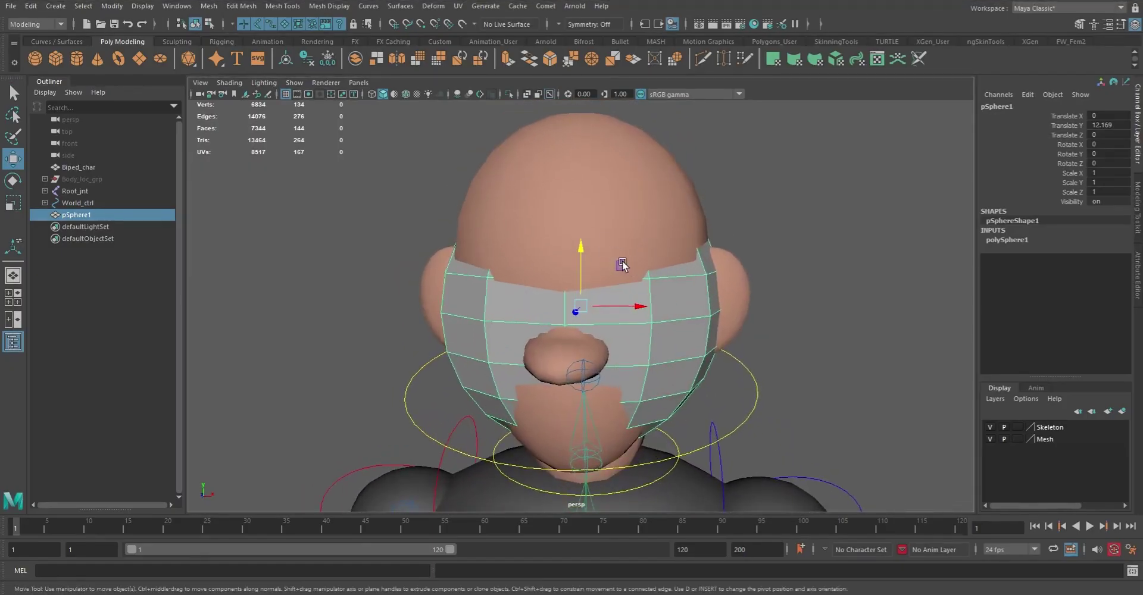
pyautogui.press('r')
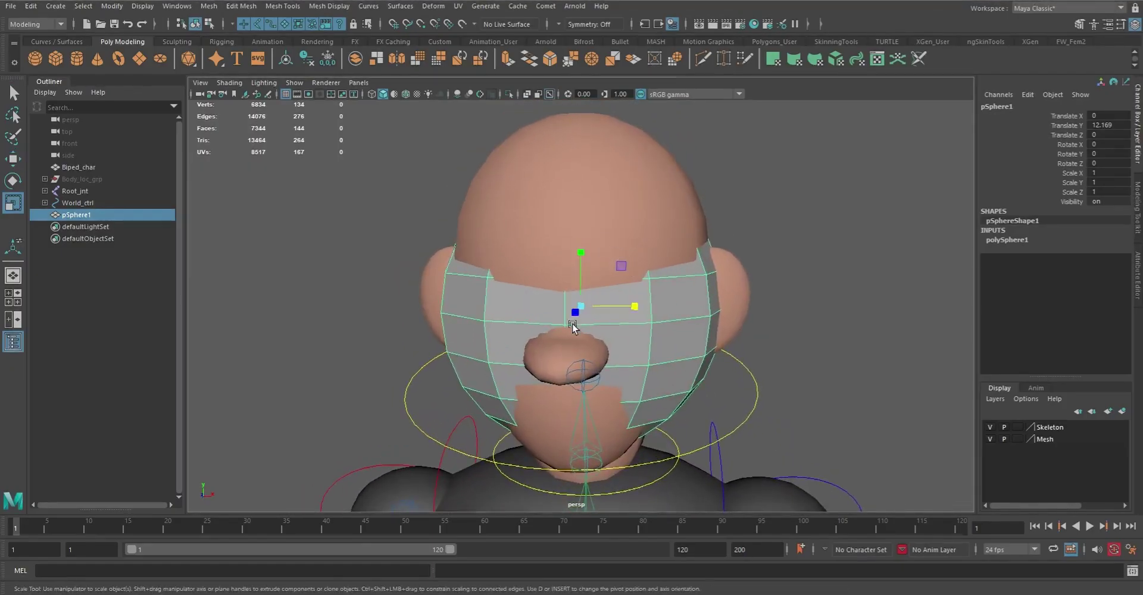
pyautogui.moveTo(581, 306); pyautogui.dragTo(474, 315)
pyautogui.press('w')
pyautogui.moveTo(581, 308); pyautogui.dragTo(448, 283)
pyautogui.press('r')
pyautogui.moveTo(462, 320); pyautogui.dragTo(652, 343)
pyautogui.moveTo(641, 292); pyautogui.dragTo(615, 332)
pyautogui.moveTo(428, 320)
pyautogui.mouseDown()
pyautogui.moveTo(457, 316)
pyautogui.moveTo(443, 324)
pyautogui.mouseUp()
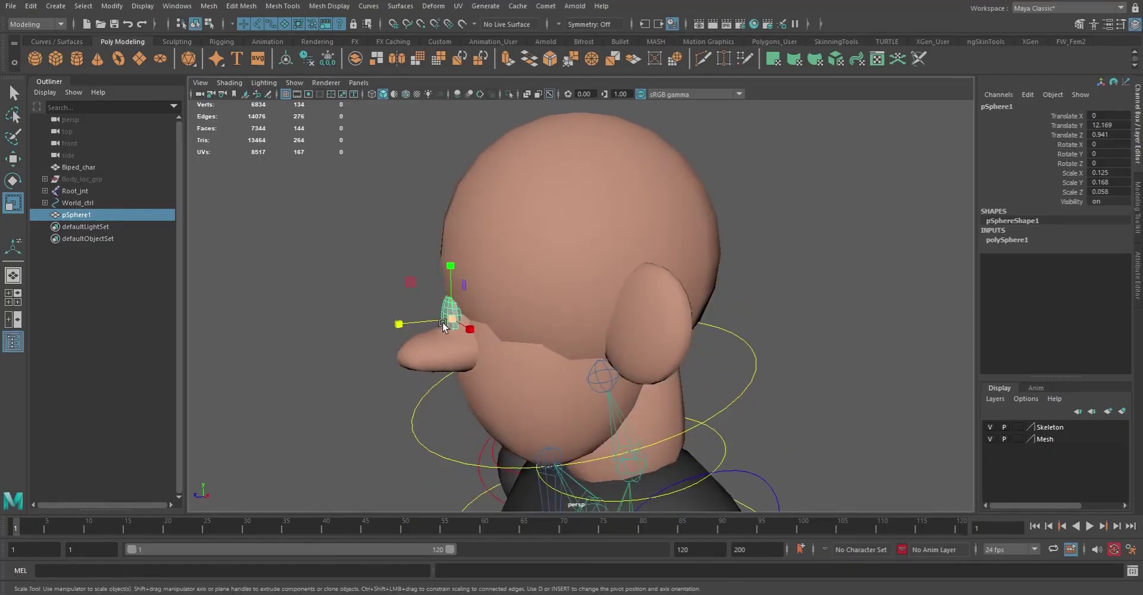
# - Place the flattened sphere at the left eye, about X 0.25 and Y 12.32, rotated about 4.2 in Y and 2.1 in Z
pyautogui.press('w')
pyautogui.moveTo(451, 274); pyautogui.dragTo(652, 280)
pyautogui.press('e')
pyautogui.press('w')
pyautogui.moveTo(612, 215); pyautogui.dragTo(524, 266)
pyautogui.press('e')
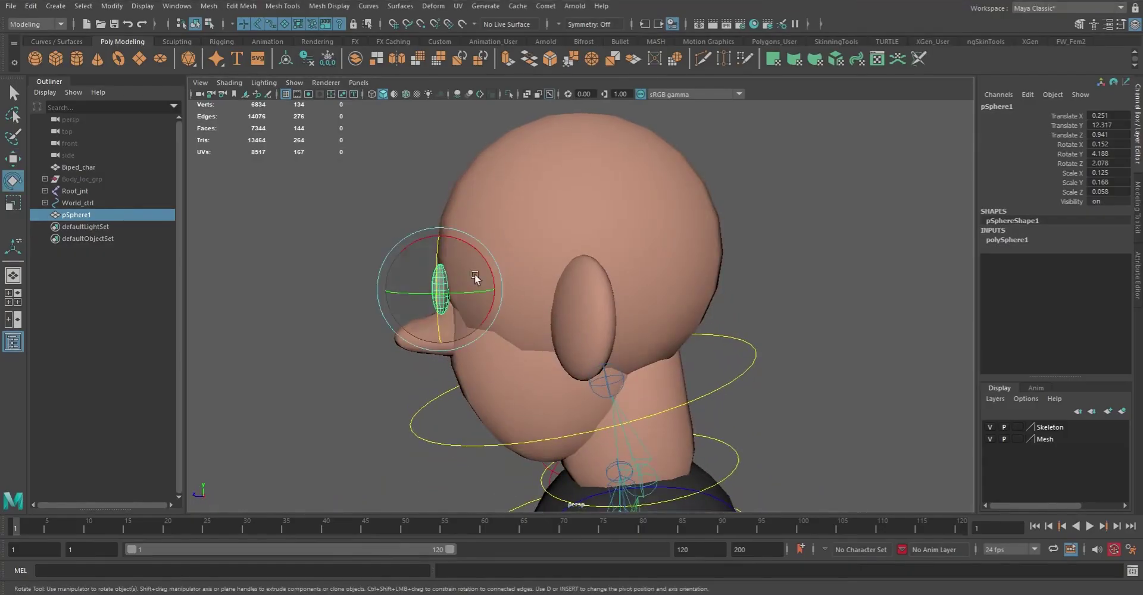
# - Thin the eye sphere to about 0.05 in Scale Z, set it back to about Z 0.918 and tilt it about 6.8 in X
pyautogui.press('r')
pyautogui.moveTo(397, 290); pyautogui.dragTo(388, 294)
pyautogui.press('w')
pyautogui.press('e')
pyautogui.moveTo(474, 245); pyautogui.dragTo(573, 271)
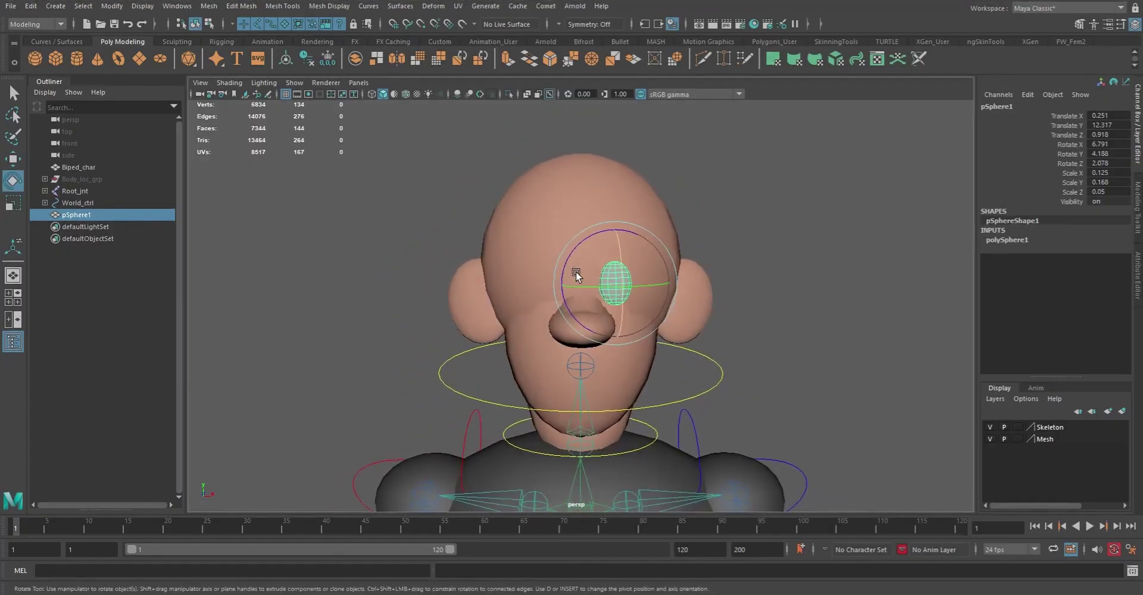
# - Rename the sphere as Eye
pyautogui.keyDown('alt'); pyautogui.moveTo(573, 271); pyautogui.dragTo(554, 286, button='right'); pyautogui.keyUp('alt')
pyautogui.keyDown('alt'); pyautogui.moveTo(582, 297); pyautogui.dragTo(556, 265, button='middle'); pyautogui.keyUp('alt')
pyautogui.keyDown('alt'); pyautogui.moveTo(556, 265); pyautogui.dragTo(561, 287); pyautogui.keyUp('alt')
pyautogui.keyDown('alt'); pyautogui.moveTo(562, 287); pyautogui.dragTo(571, 286, button='right'); pyautogui.keyUp('alt')
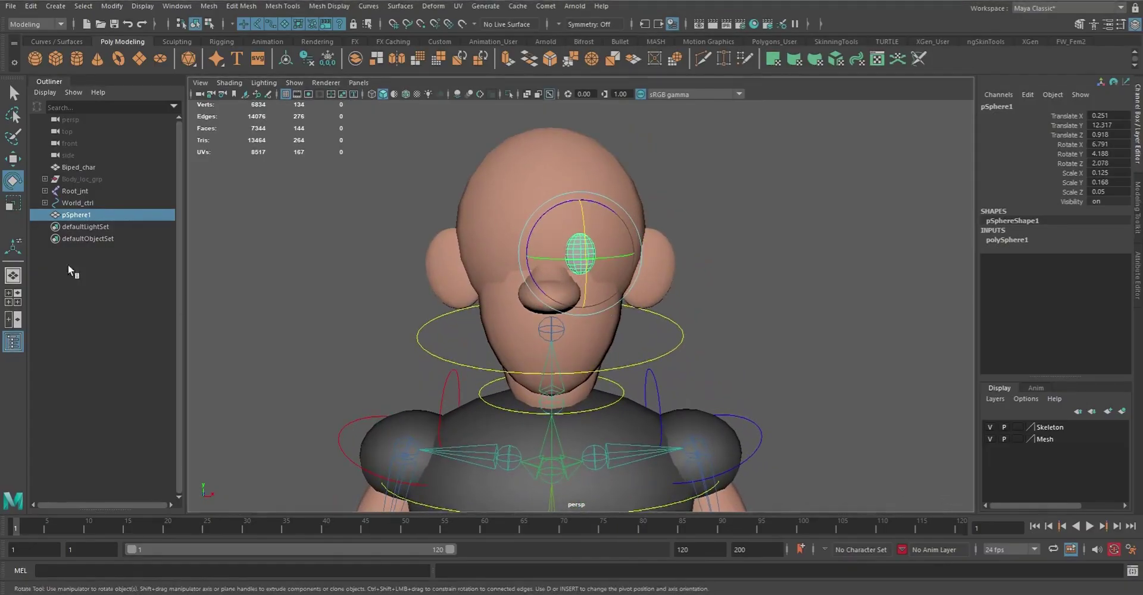
pyautogui.doubleClick(76, 216)
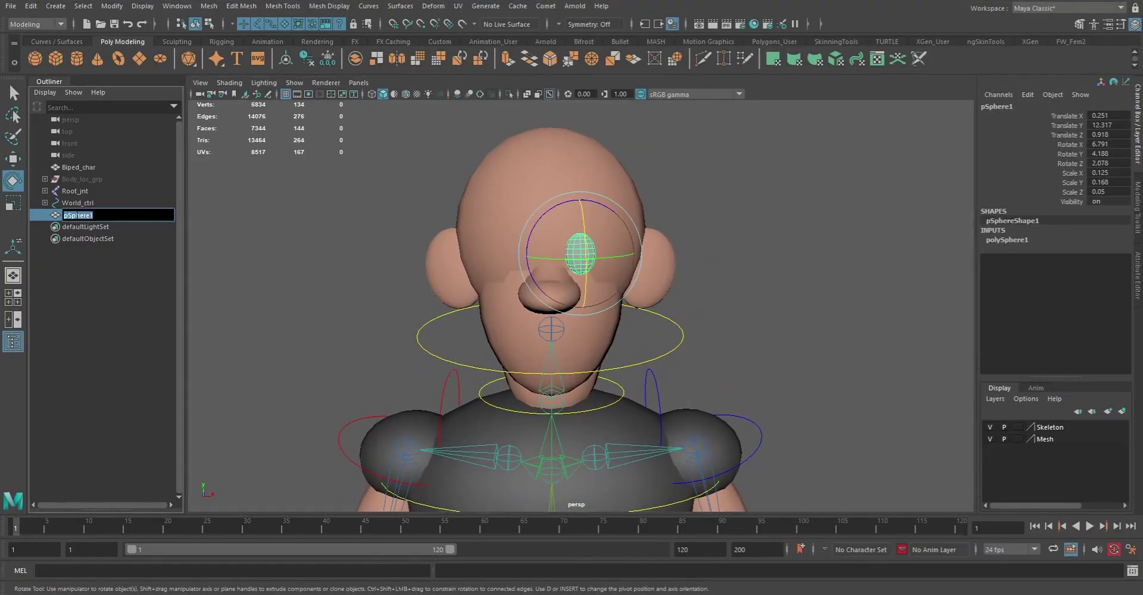
pyautogui.write('Eye')
pyautogui.press('Return')
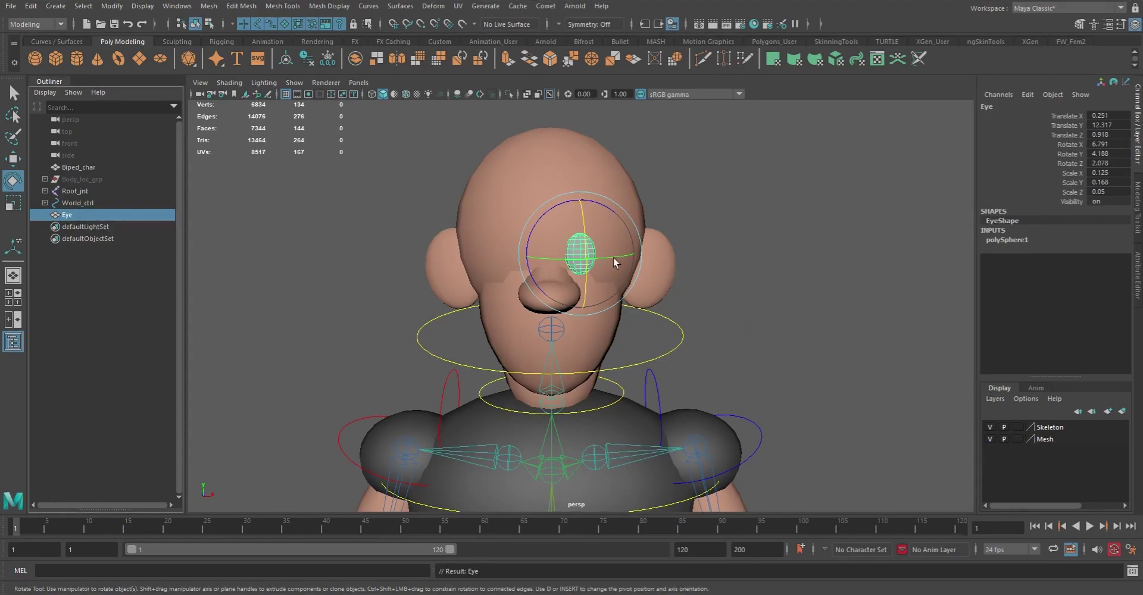
# - Assign a new Phong material to the eye and change its type to Blinn
pyautogui.rightClick(574, 247)
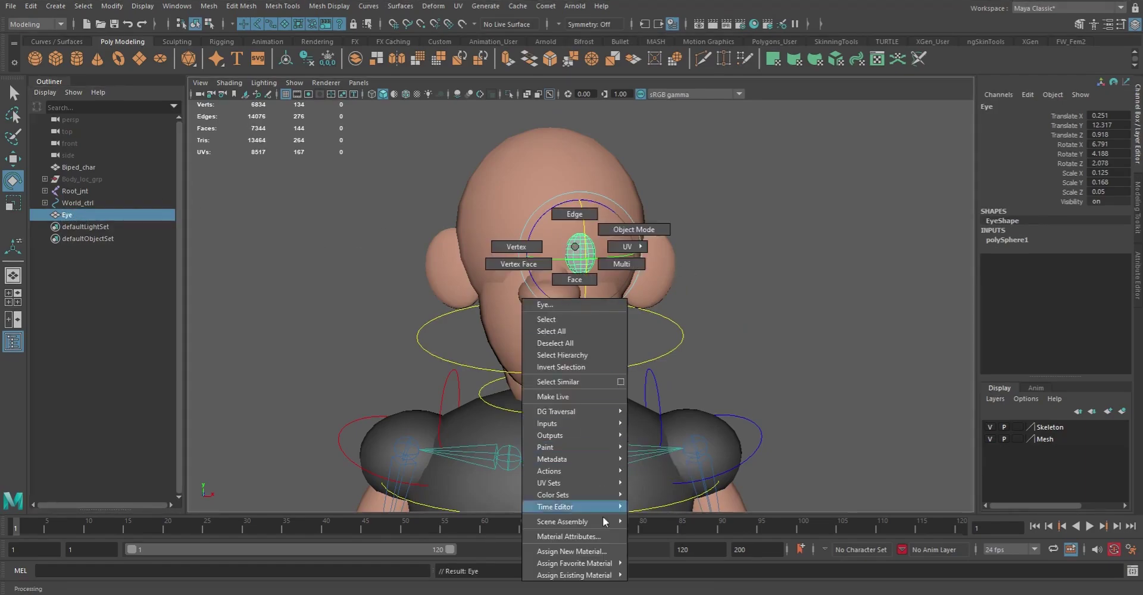
pyautogui.click(581, 549)
pyautogui.click(485, 305)
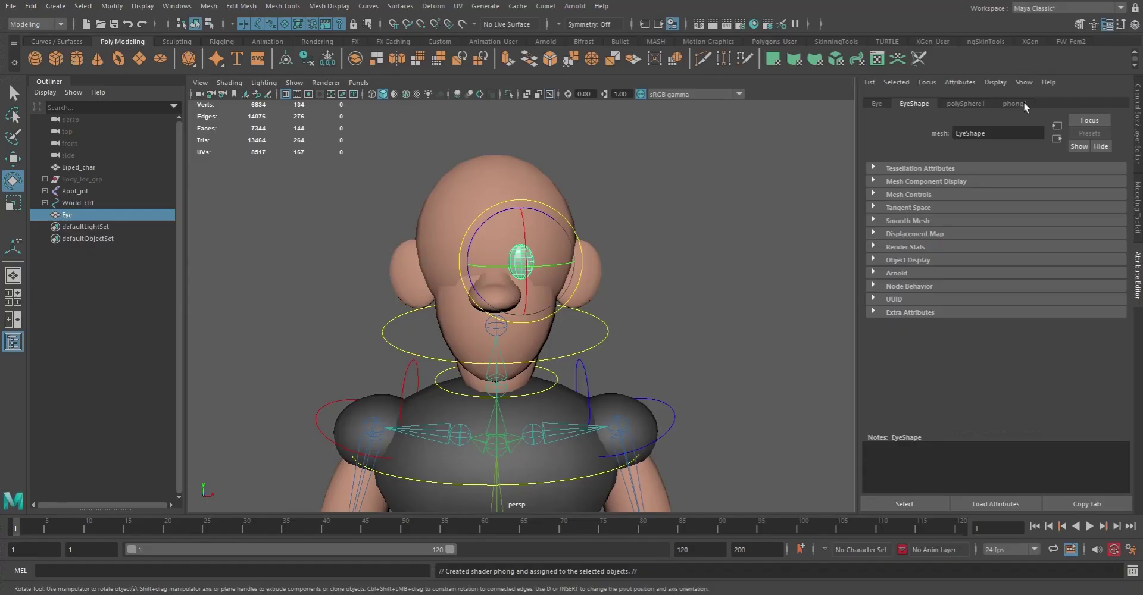
pyautogui.click(1019, 104)
pyautogui.click(993, 211)
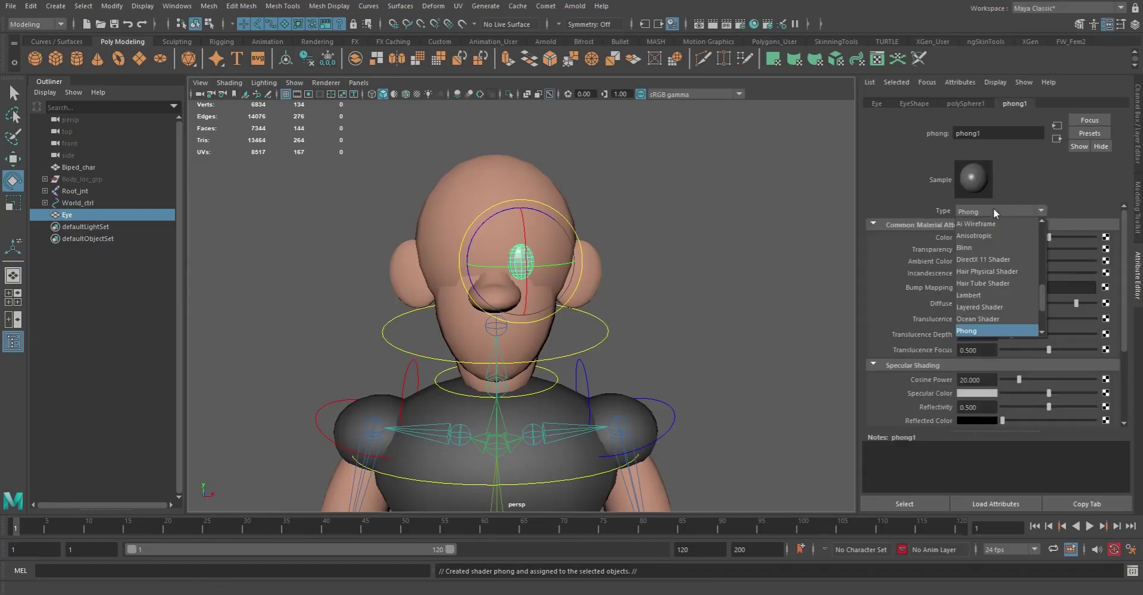
pyautogui.click(976, 248)
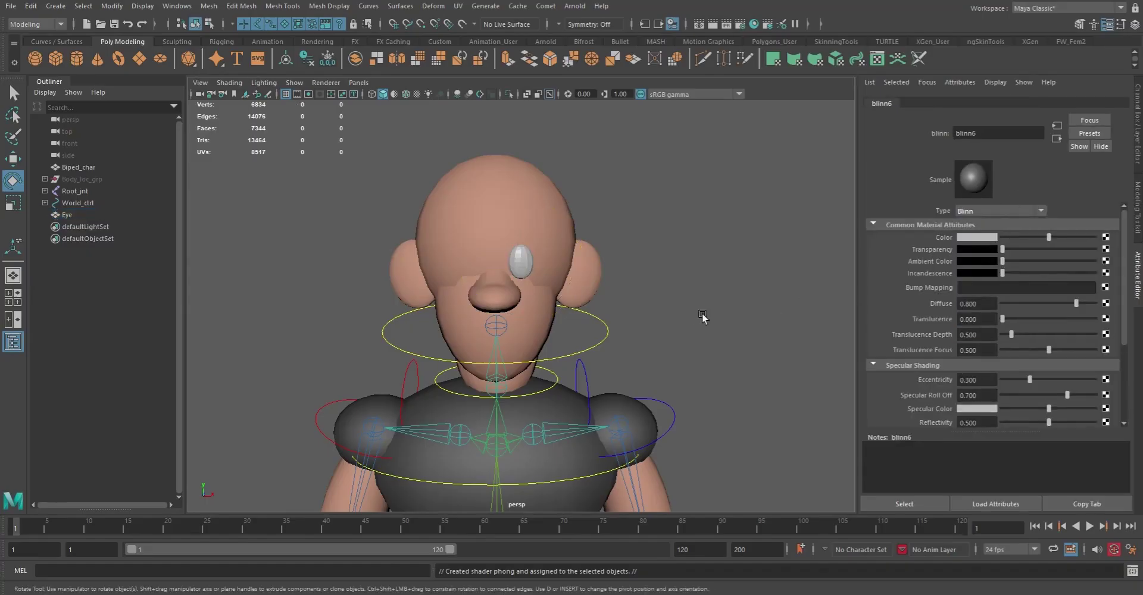
# - Set the eye material's color to black, diffuse to 1, and translucence, translucence depth and translucence focus to 0
pyautogui.moveTo(1048, 242); pyautogui.dragTo(1125, 239)
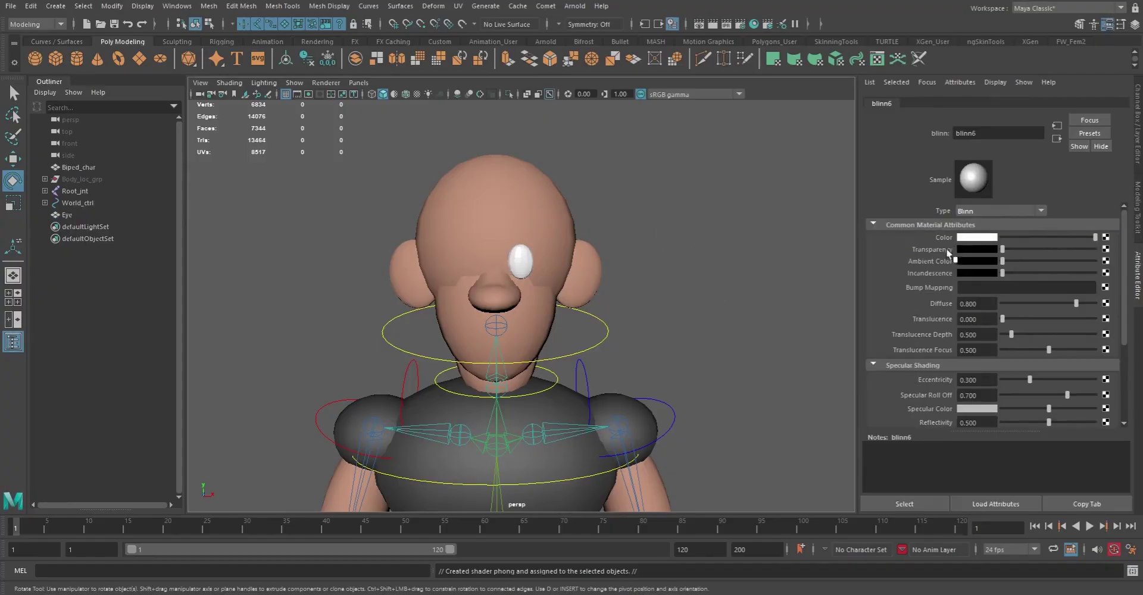
pyautogui.click(977, 239)
pyautogui.click(981, 238)
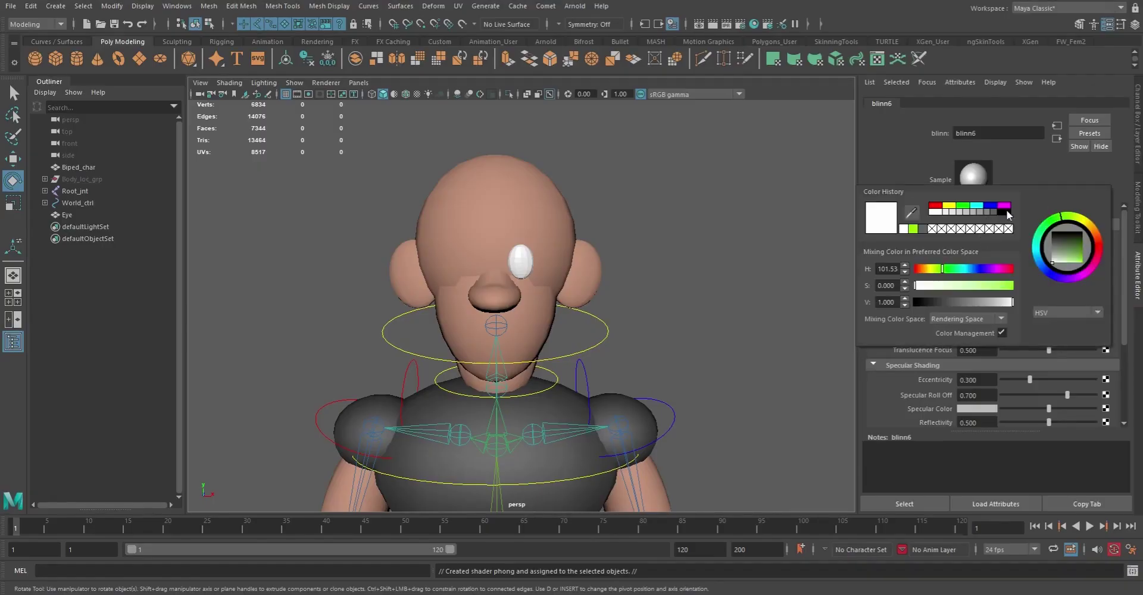
pyautogui.click(1006, 212)
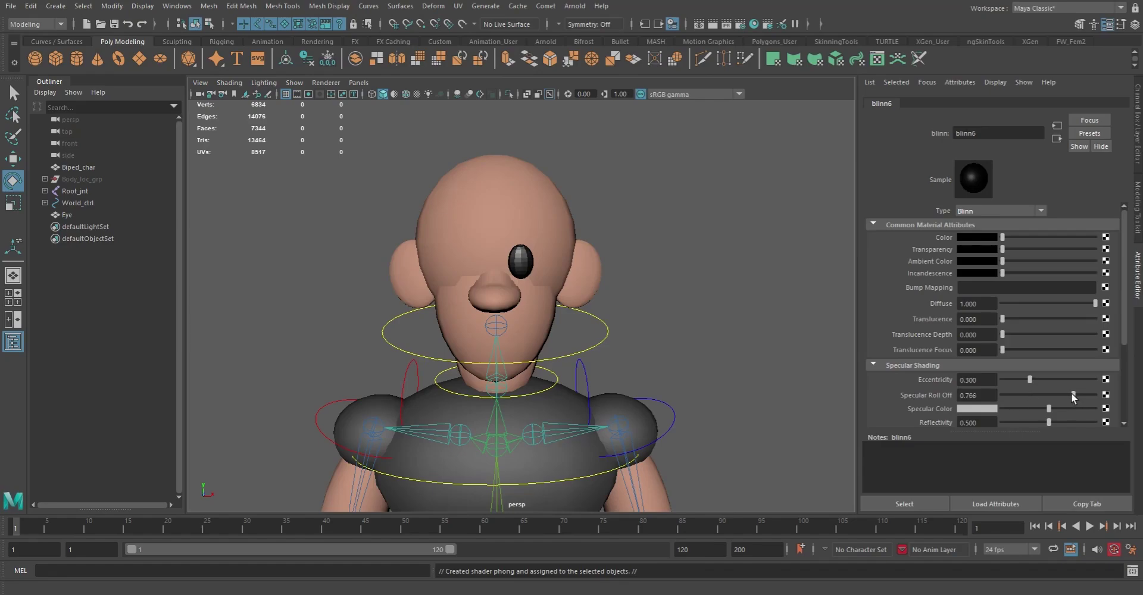
# - Set the eye material's eccentricity to 0.2, specular roll off to 0.175 and reflectivity to about 0.539
pyautogui.moveTo(1083, 395); pyautogui.dragTo(1014, 386)
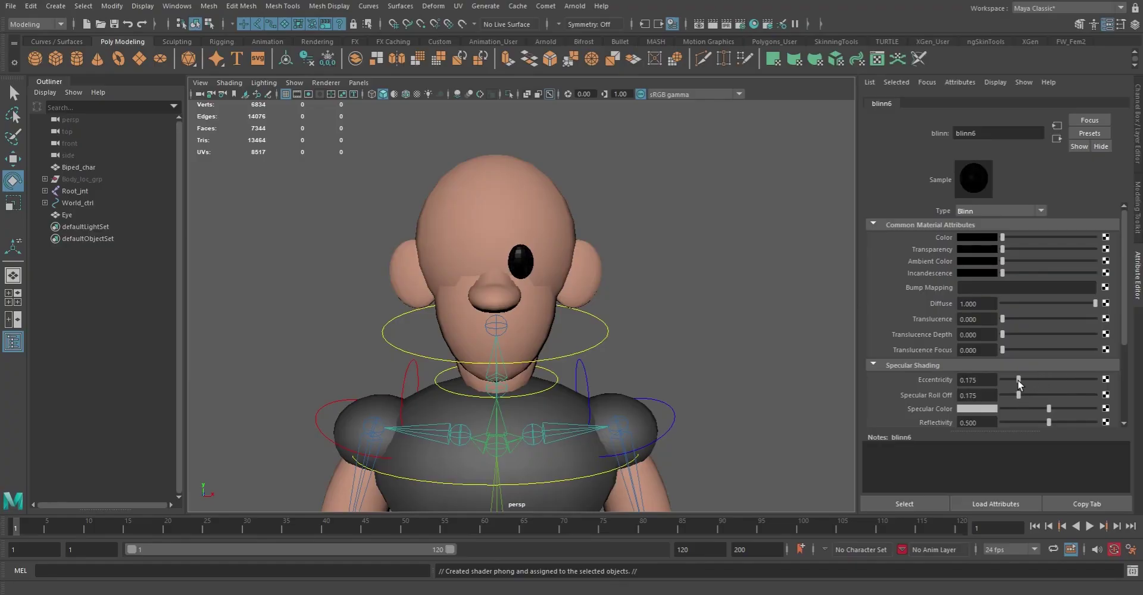
pyautogui.click(976, 380)
pyautogui.click(981, 396)
pyautogui.write('.175')
pyautogui.press('Return')
pyautogui.moveTo(1090, 422); pyautogui.dragTo(1048, 427)
pyautogui.keyDown('alt'); pyautogui.moveTo(677, 350); pyautogui.dragTo(673, 289, button='middle'); pyautogui.keyUp('alt')
pyautogui.keyDown('alt'); pyautogui.moveTo(674, 289); pyautogui.dragTo(647, 305, button='right'); pyautogui.keyUp('alt')
pyautogui.scroll(-2, 934, 289)
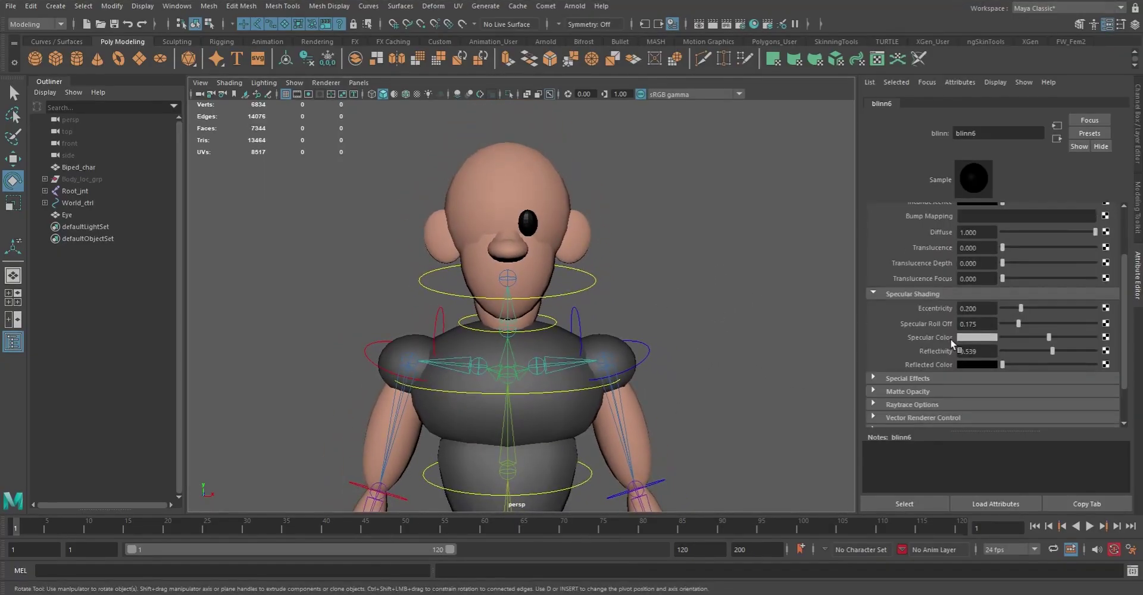
# - Rename the Blinn material as Eye_mat
pyautogui.scroll(2, 950, 338)
pyautogui.doubleClick(986, 133)
pyautogui.write('Eye_mat')
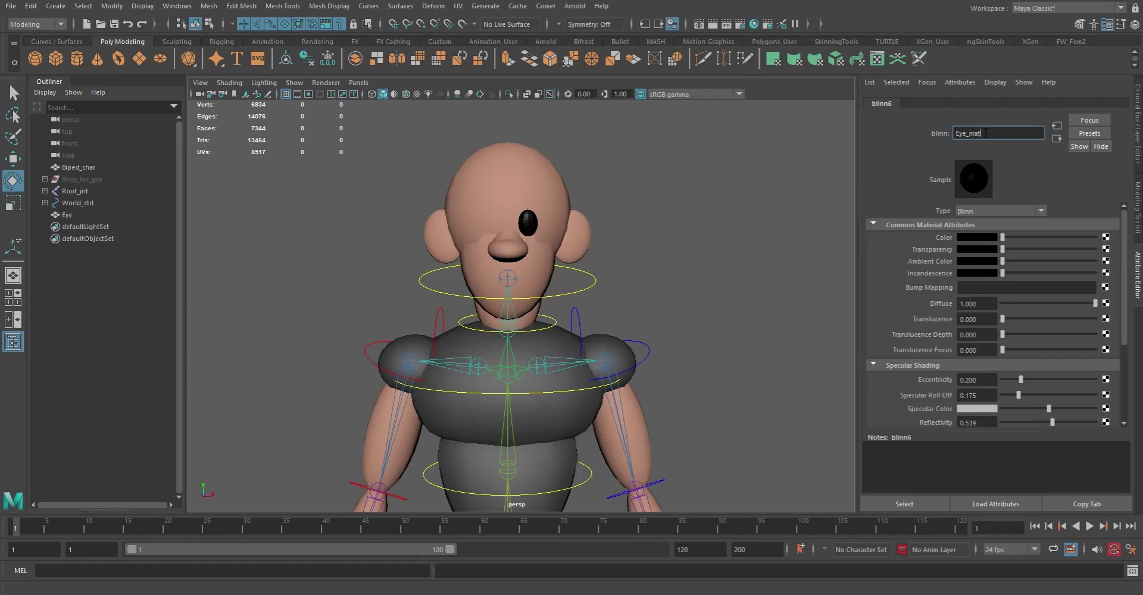
pyautogui.press('Return')
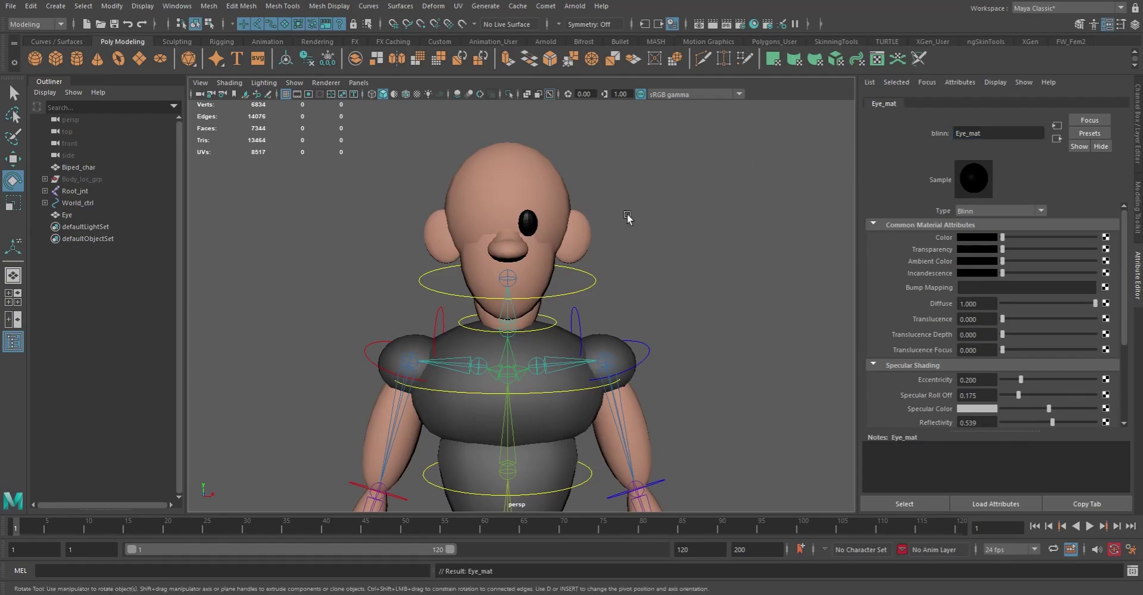
# - Mirror the Eye mesh across the world X axis to make the second eye
pyautogui.press('q')
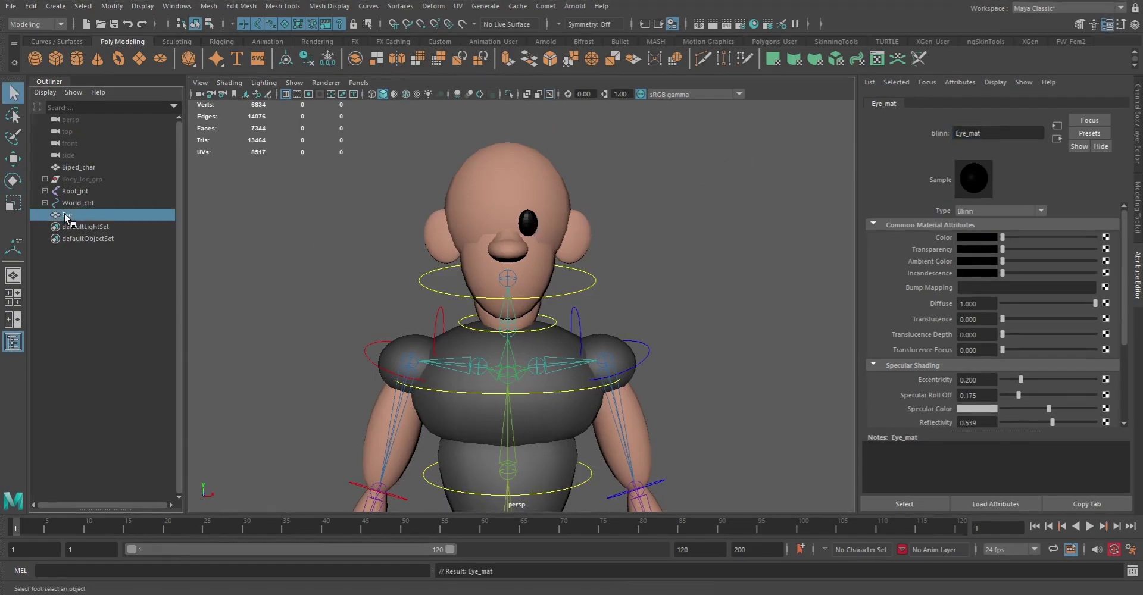
pyautogui.click(67, 215)
pyautogui.click(209, 6)
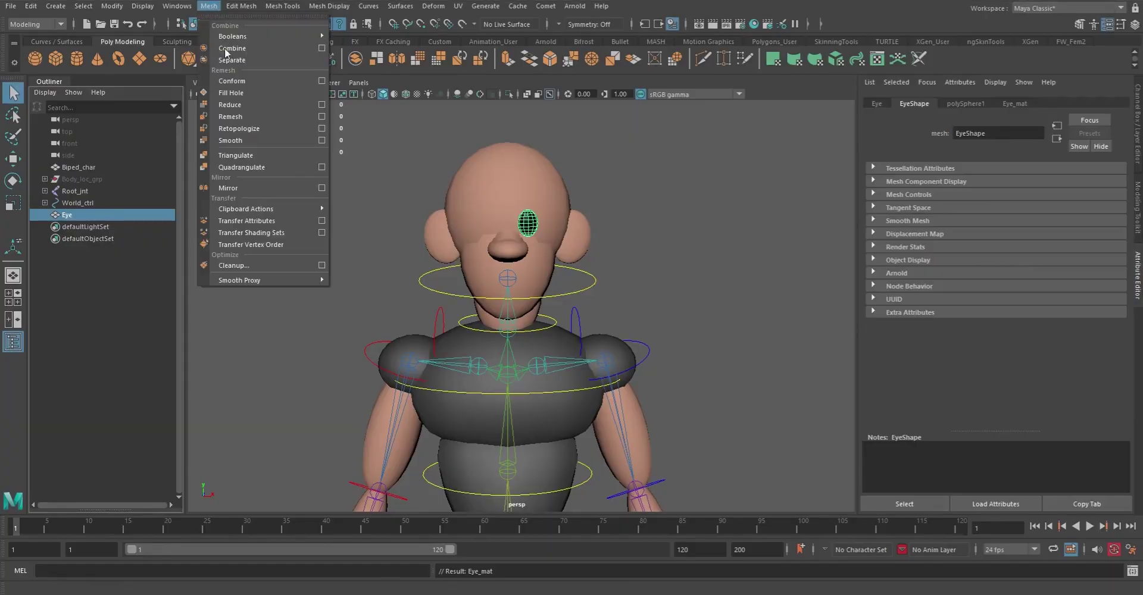
pyautogui.click(253, 188)
pyautogui.moveTo(687, 291)
pyautogui.keyDown('alt'); pyautogui.mouseDown()
pyautogui.moveTo(785, 274)
pyautogui.moveTo(683, 264)
pyautogui.moveTo(670, 283)
pyautogui.mouseUp(); pyautogui.keyUp('alt')
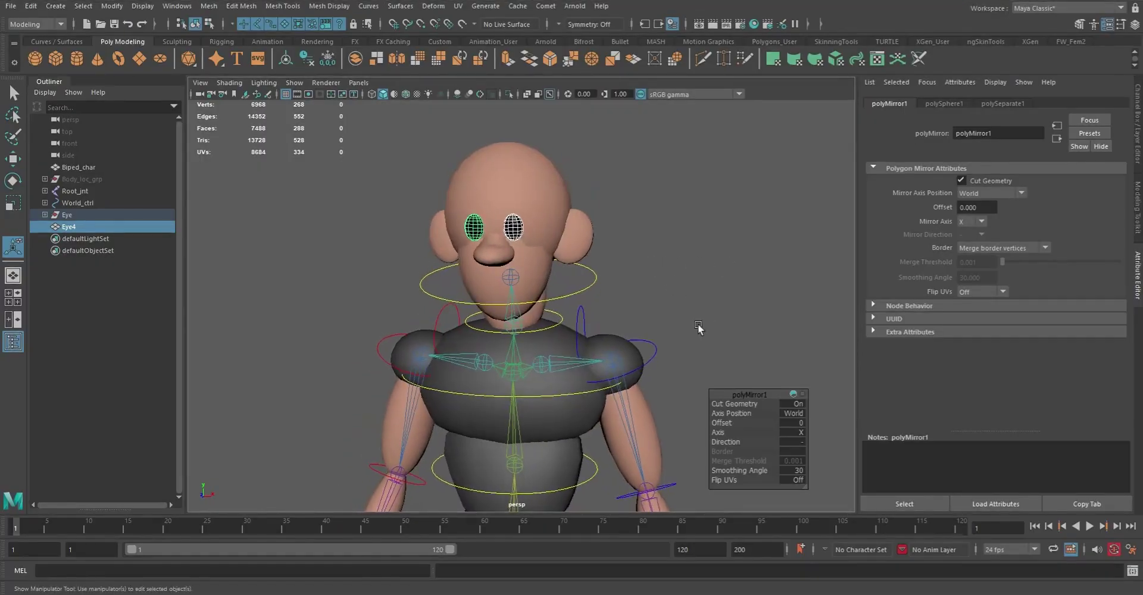
# - Select both eye meshes, Eye2 and Eye4, and combine them into one mesh
pyautogui.click(66, 227)
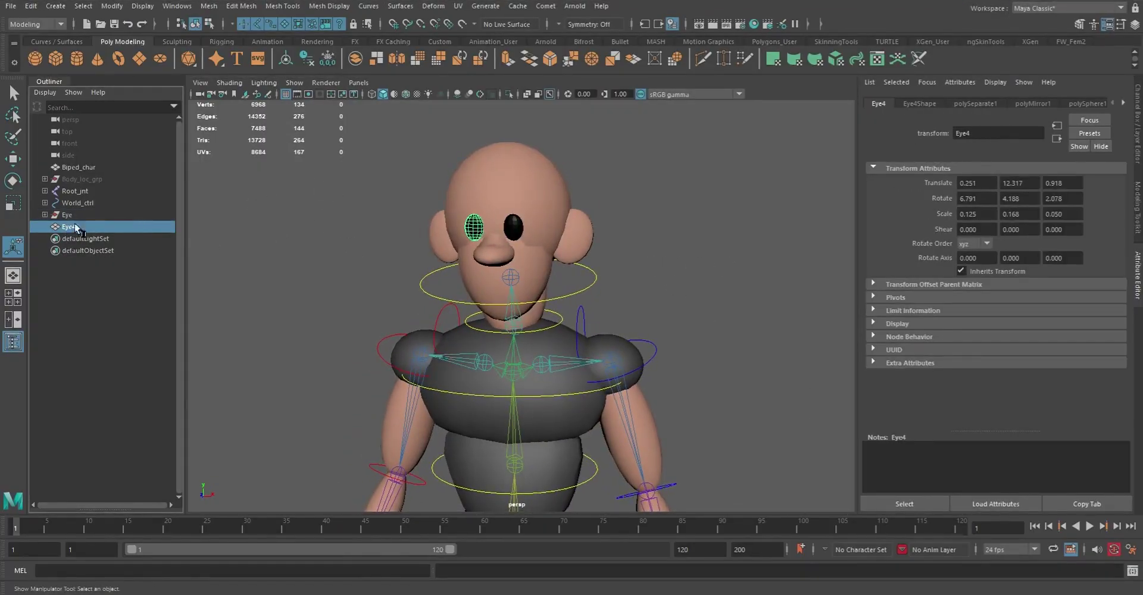
pyautogui.click(45, 215)
pyautogui.click(76, 227)
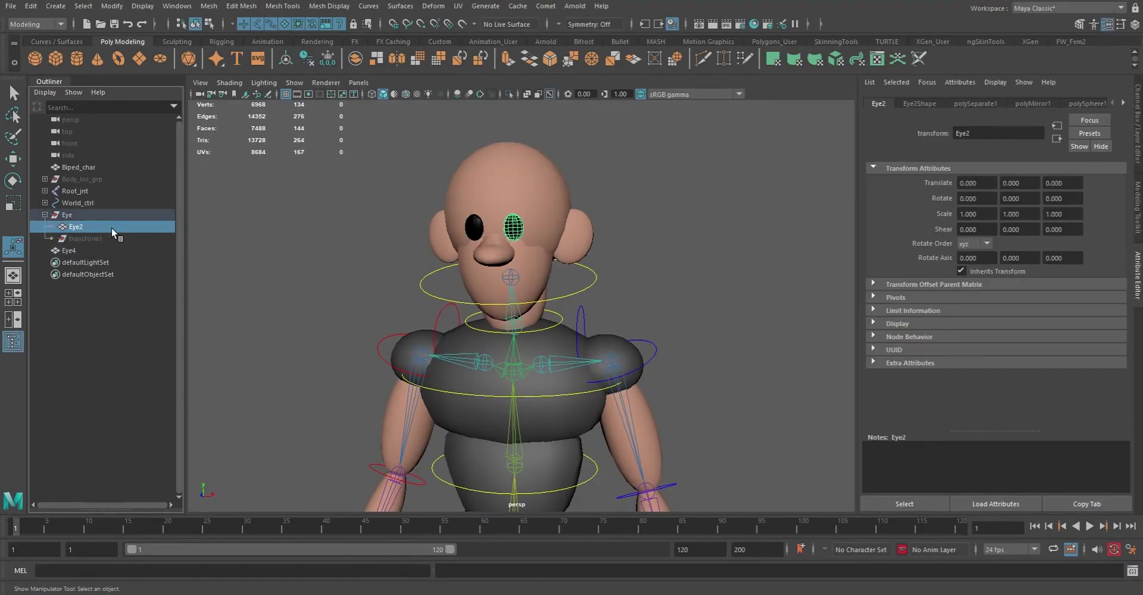
pyautogui.keyDown('ctrl'); pyautogui.click(67, 250); pyautogui.keyUp('ctrl')
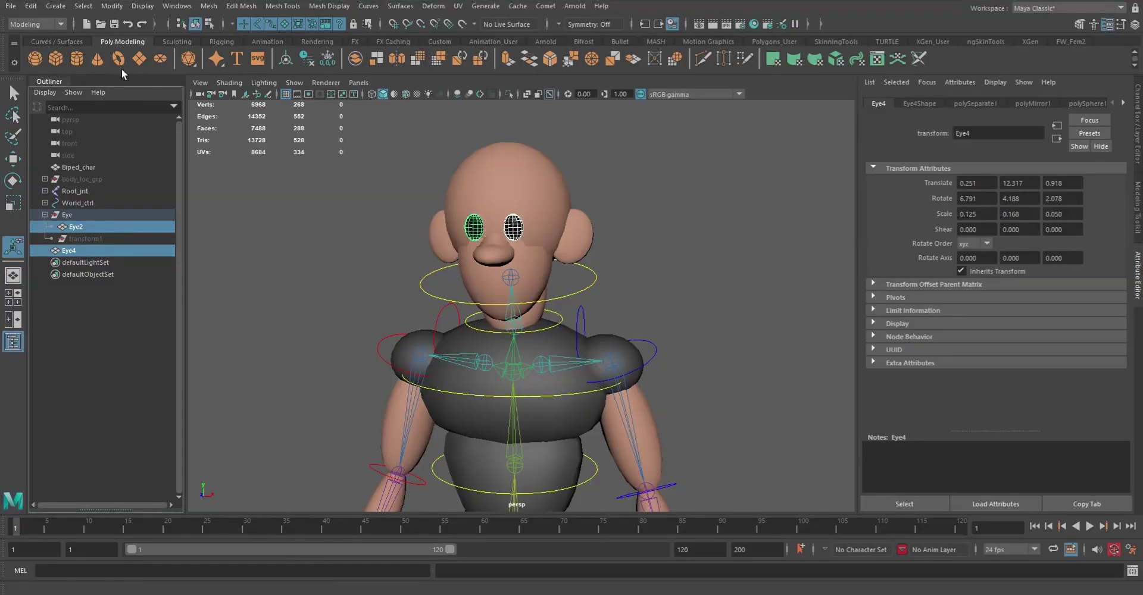
pyautogui.click(208, 6)
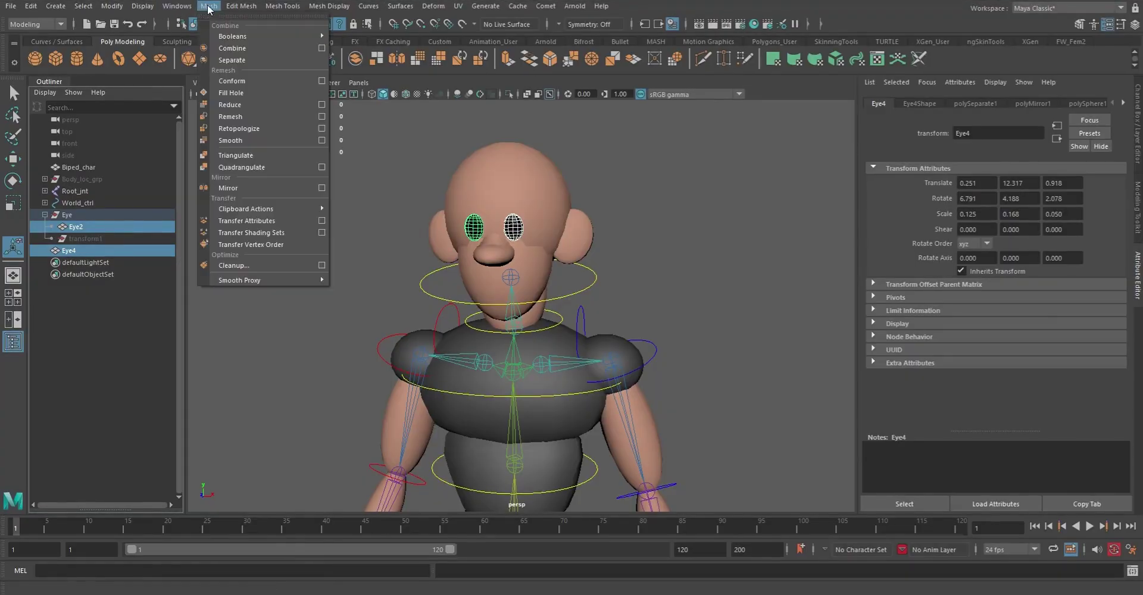
pyautogui.click(232, 48)
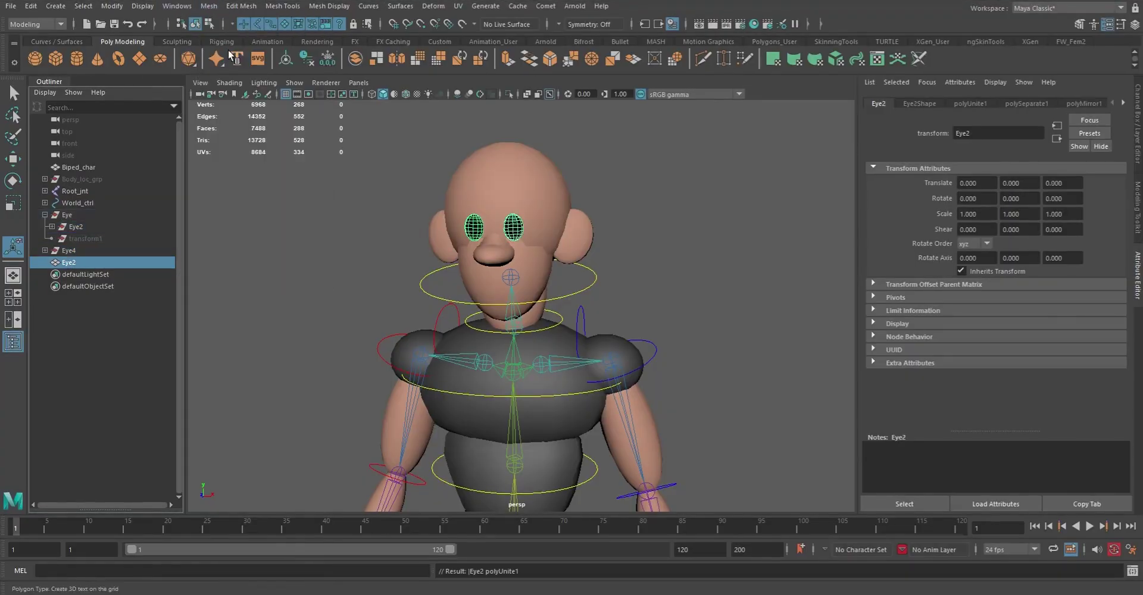
# - Rename the combined eye mesh as Eye_mesh
pyautogui.doubleClick(70, 265)
pyautogui.write('Eye_mesh')
pyautogui.press('Return')
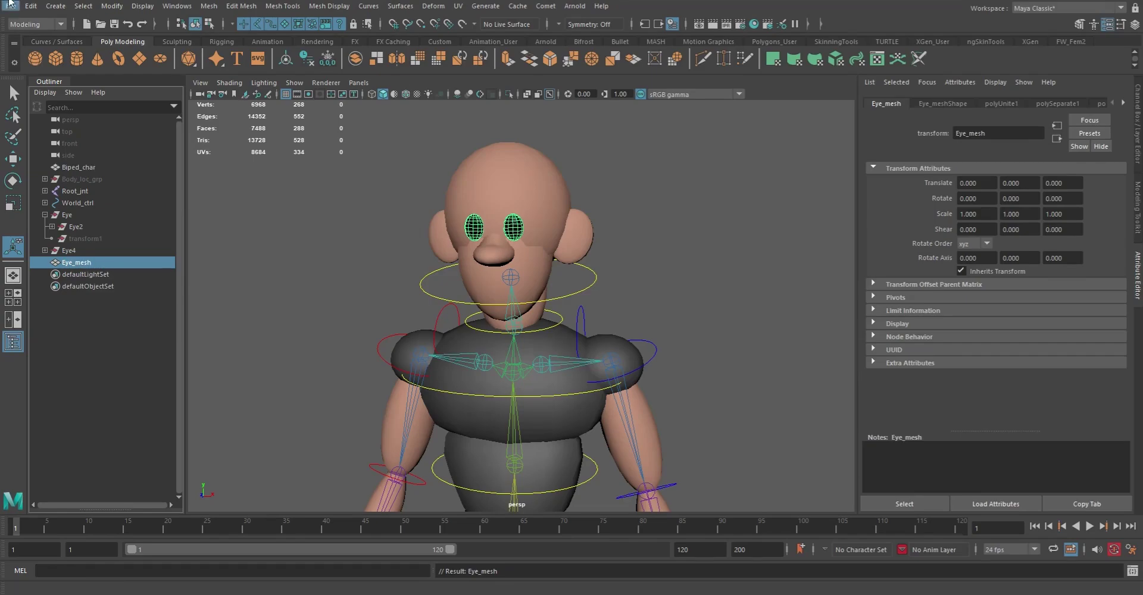
# - Delete the construction history of Eye_mesh to clear out the leftover eye groups
pyautogui.click(30, 6)
pyautogui.moveTo(83, 158)
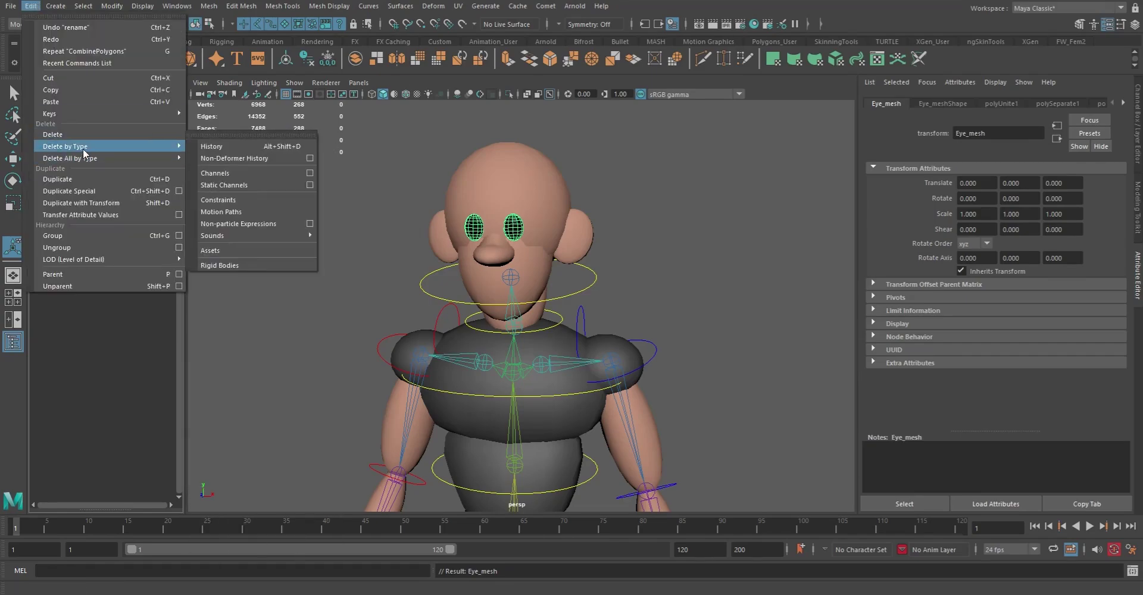
pyautogui.click(212, 158)
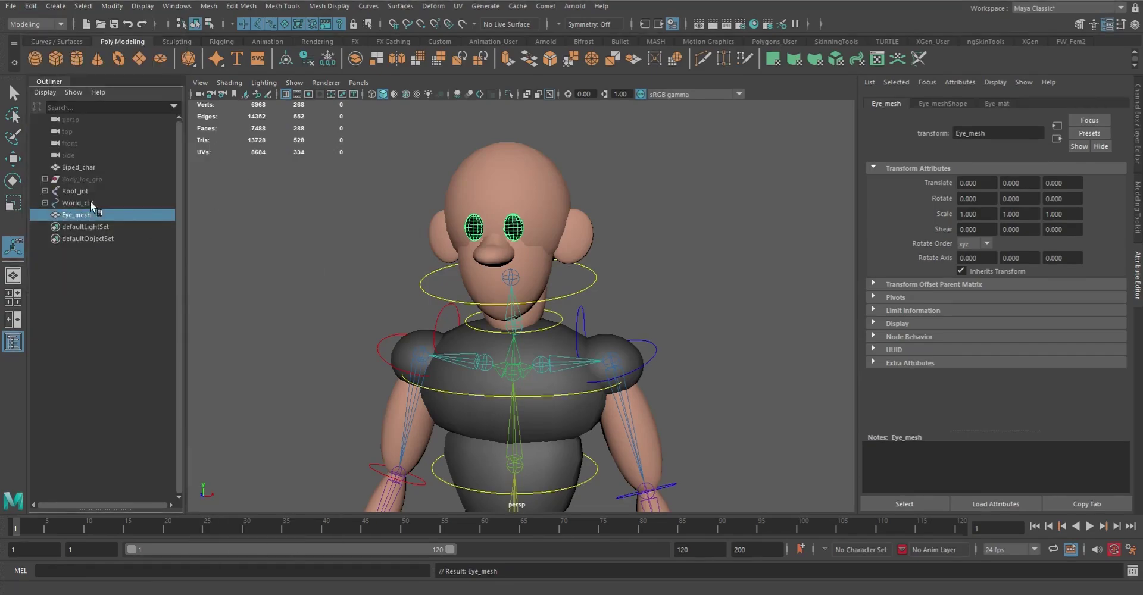
# - Parent Eye_mesh under the Biped_char mesh
pyautogui.keyDown('alt'); pyautogui.moveTo(453, 232); pyautogui.dragTo(592, 257); pyautogui.keyUp('alt')
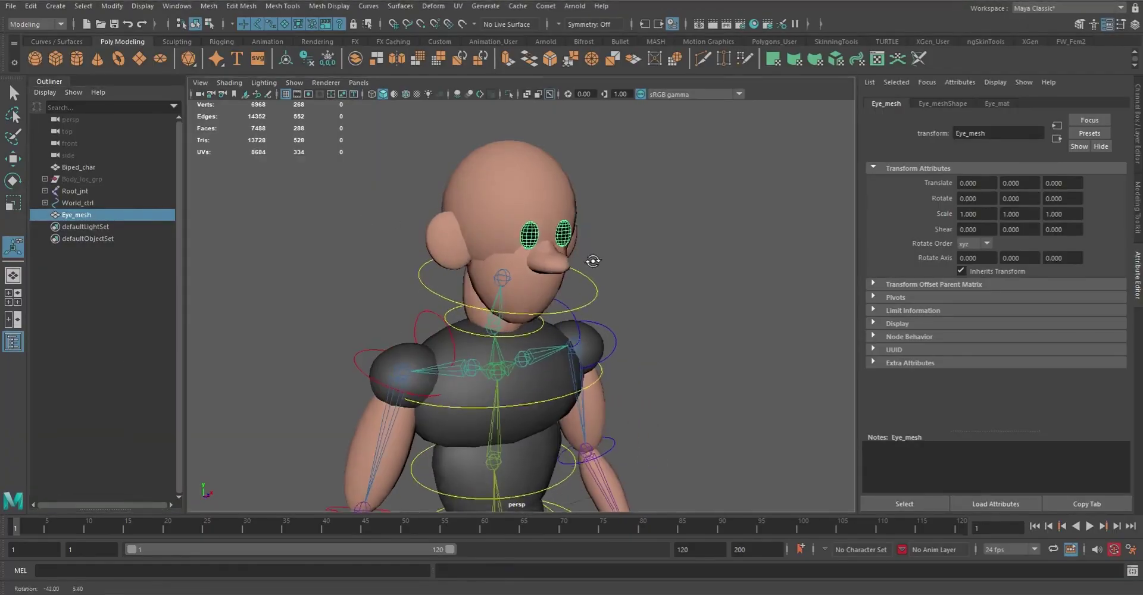
pyautogui.keyDown('alt'); pyautogui.moveTo(592, 258); pyautogui.dragTo(561, 252, button='right'); pyautogui.keyUp('alt')
pyautogui.keyDown('alt'); pyautogui.moveTo(562, 252); pyautogui.dragTo(506, 251); pyautogui.keyUp('alt')
pyautogui.keyDown('alt'); pyautogui.moveTo(506, 251); pyautogui.dragTo(593, 299, button='right'); pyautogui.keyUp('alt')
pyautogui.keyDown('alt'); pyautogui.moveTo(606, 278); pyautogui.dragTo(589, 273, button='middle'); pyautogui.keyUp('alt')
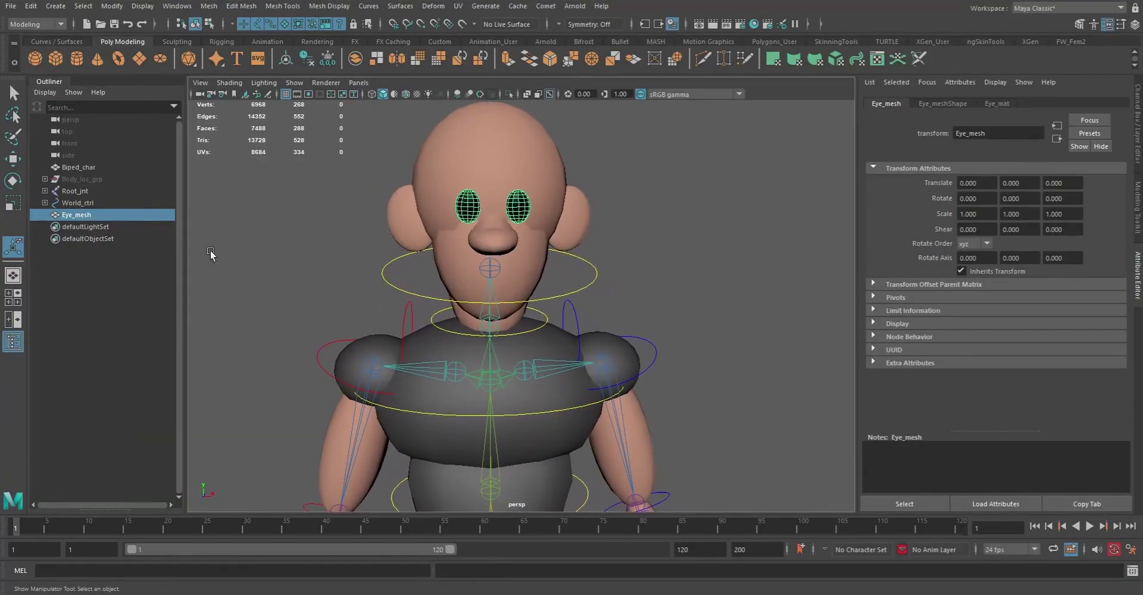
pyautogui.keyDown('ctrl'); pyautogui.click(75, 168); pyautogui.keyUp('ctrl')
pyautogui.press('p')
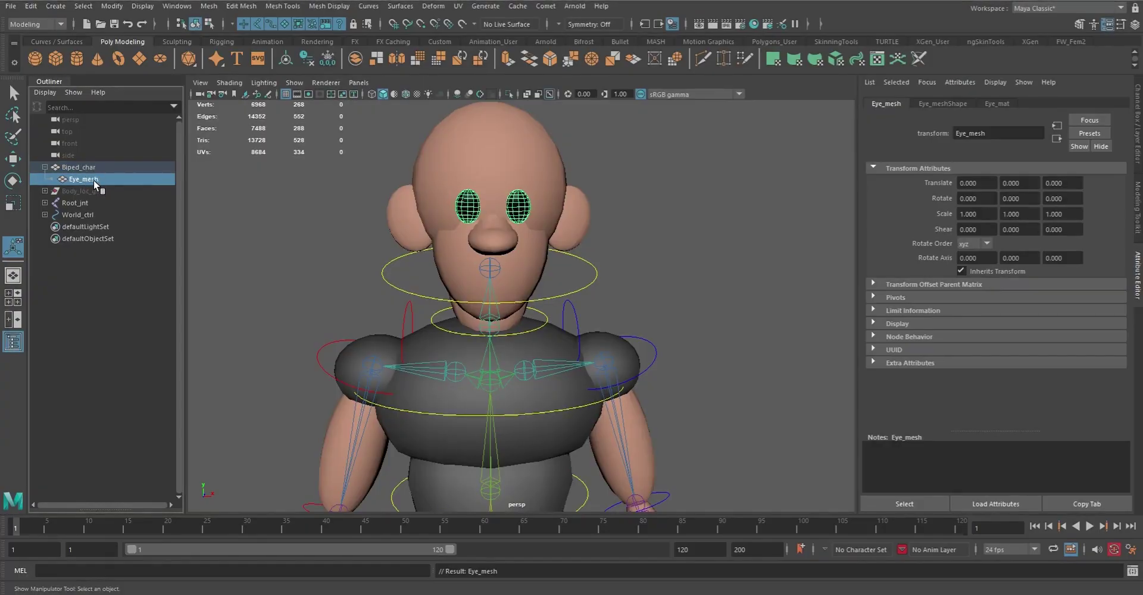
# - Parent-constrain Eye_mesh to Head_jnt with Maintain offset on and all translate and rotate axes constrained
pyautogui.click(491, 270)
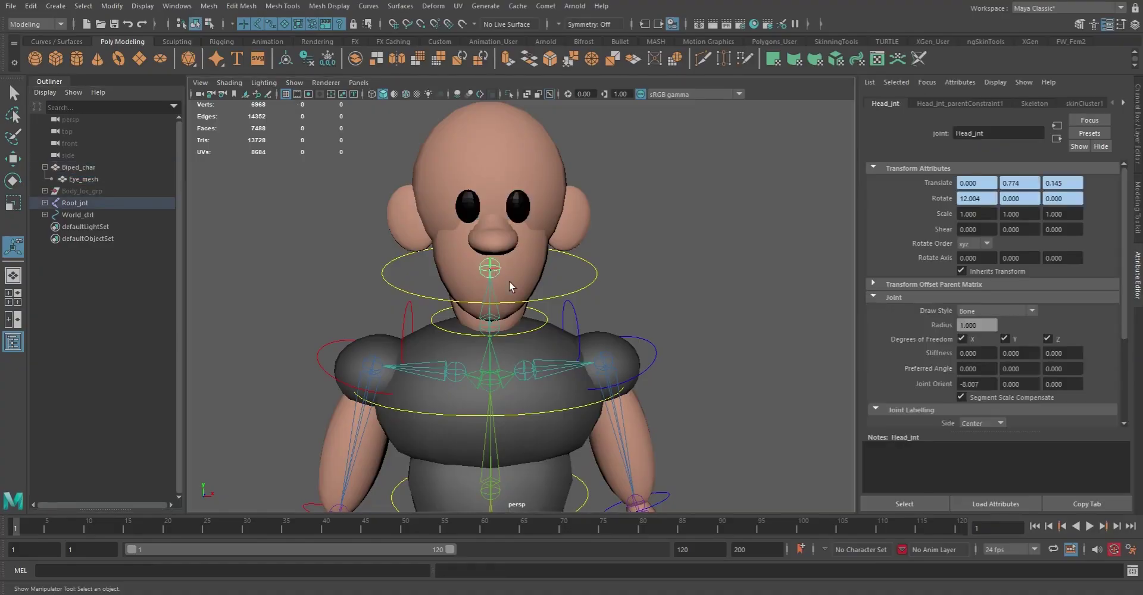
pyautogui.click(83, 178)
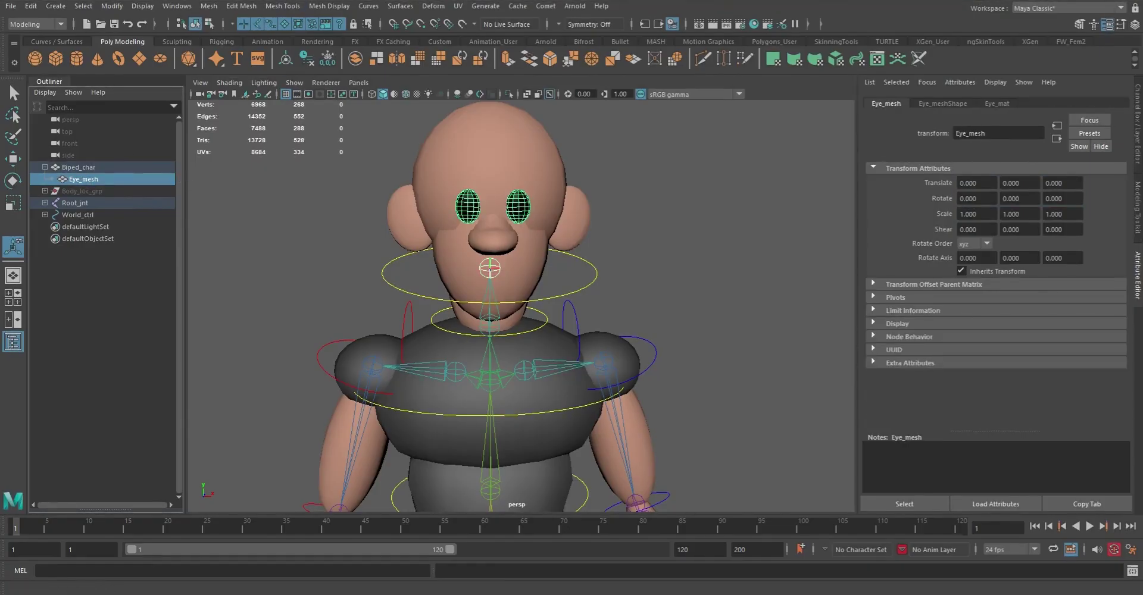
pyautogui.click(36, 25)
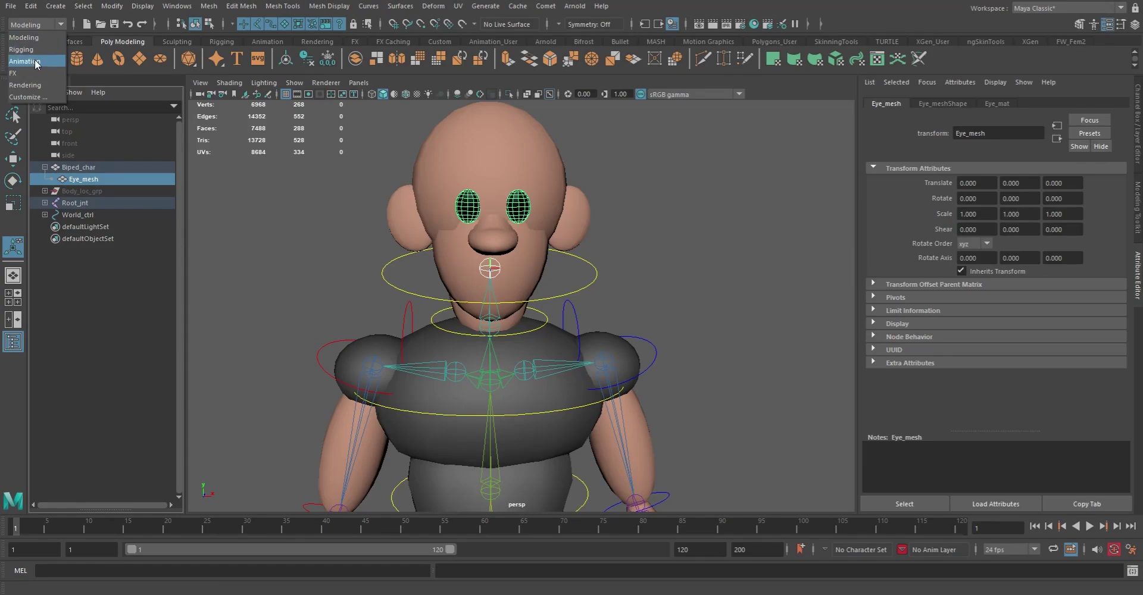
pyautogui.click(21, 49)
pyautogui.click(305, 6)
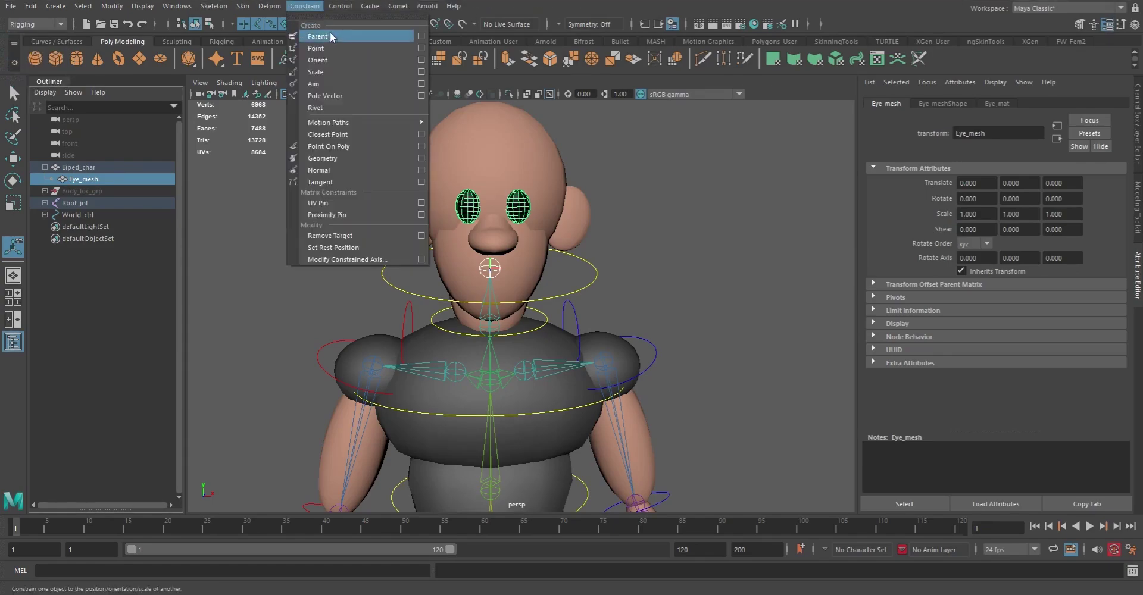
pyautogui.click(421, 36)
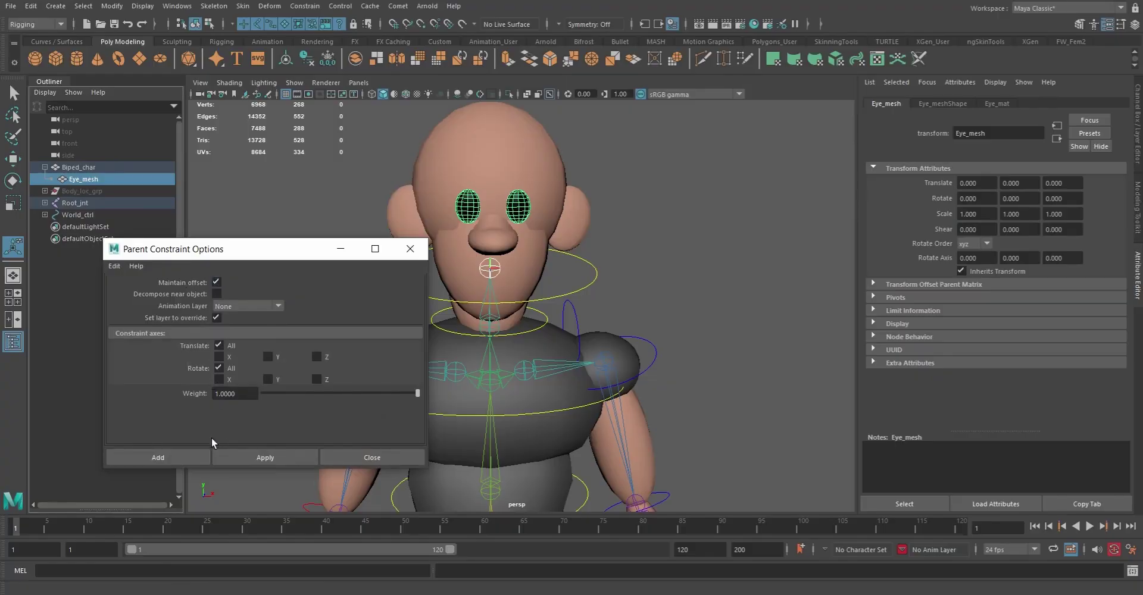
pyautogui.click(170, 458)
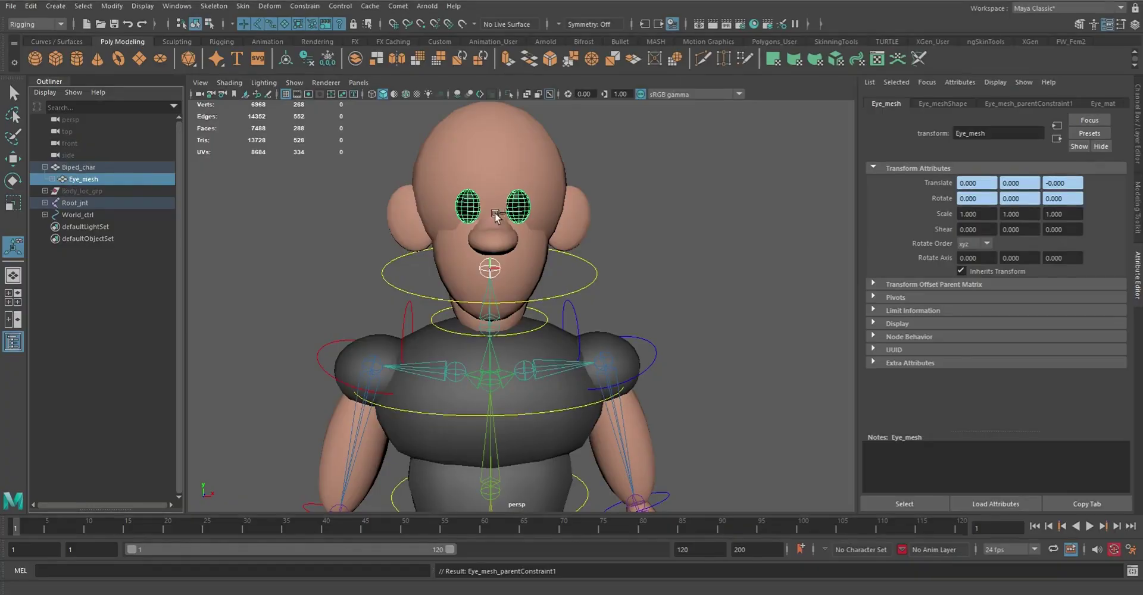
# - Test the eye constraint by rotating the Head_ctrl curve, then undo the rotation and clear the selection
pyautogui.scroll(-3, 551, 301)
pyautogui.click(579, 285)
pyautogui.press('e')
pyautogui.moveTo(464, 248)
pyautogui.mouseDown()
pyautogui.moveTo(451, 250)
pyautogui.moveTo(470, 236)
pyautogui.moveTo(461, 263)
pyautogui.moveTo(470, 256)
pyautogui.mouseUp()
pyautogui.hotkey('ctrl', 'z')
pyautogui.hotkey('ctrl', 'z')
pyautogui.hotkey('ctrl', 'z')
pyautogui.press('q')
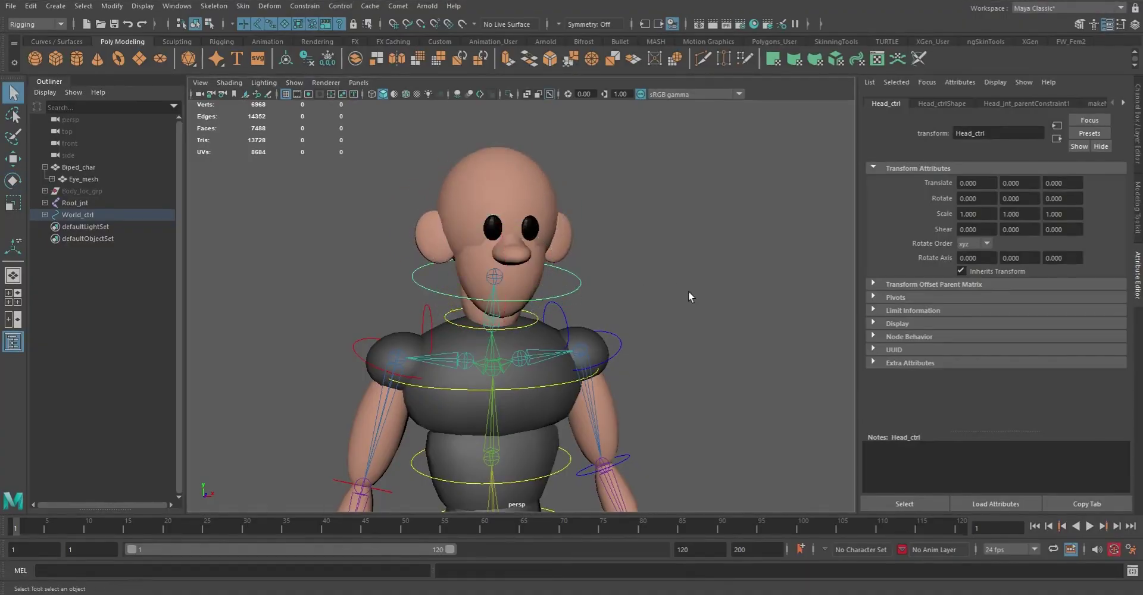
pyautogui.click(689, 291)
# - Save the character scene
pyautogui.keyDown('alt'); pyautogui.moveTo(526, 289); pyautogui.dragTo(590, 263, button='middle'); pyautogui.keyUp('alt')
pyautogui.keyDown('alt'); pyautogui.moveTo(589, 263); pyautogui.dragTo(462, 278, button='right'); pyautogui.keyUp('alt')
pyautogui.hotkey('ctrl', 's')
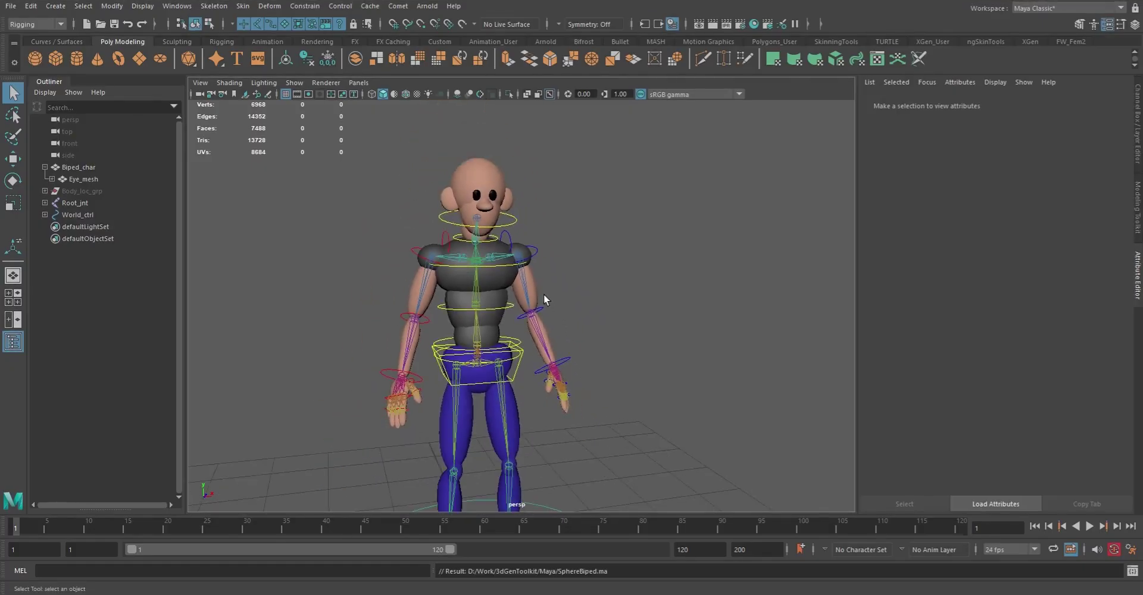
# - Create a polygon sphere at the origin and isolate it in the viewport
pyautogui.keyDown('alt'); pyautogui.moveTo(545, 296); pyautogui.dragTo(462, 233, button='right'); pyautogui.keyUp('alt')
pyautogui.keyDown('alt'); pyautogui.moveTo(462, 233); pyautogui.dragTo(520, 248); pyautogui.keyUp('alt')
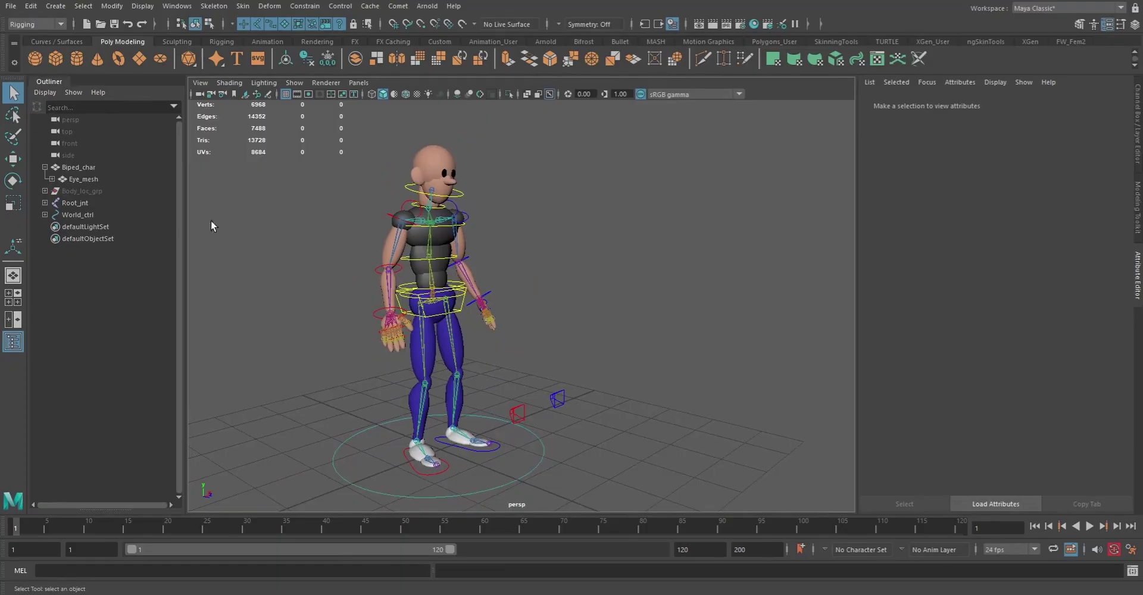
pyautogui.click(55, 6)
pyautogui.moveTo(97, 48)
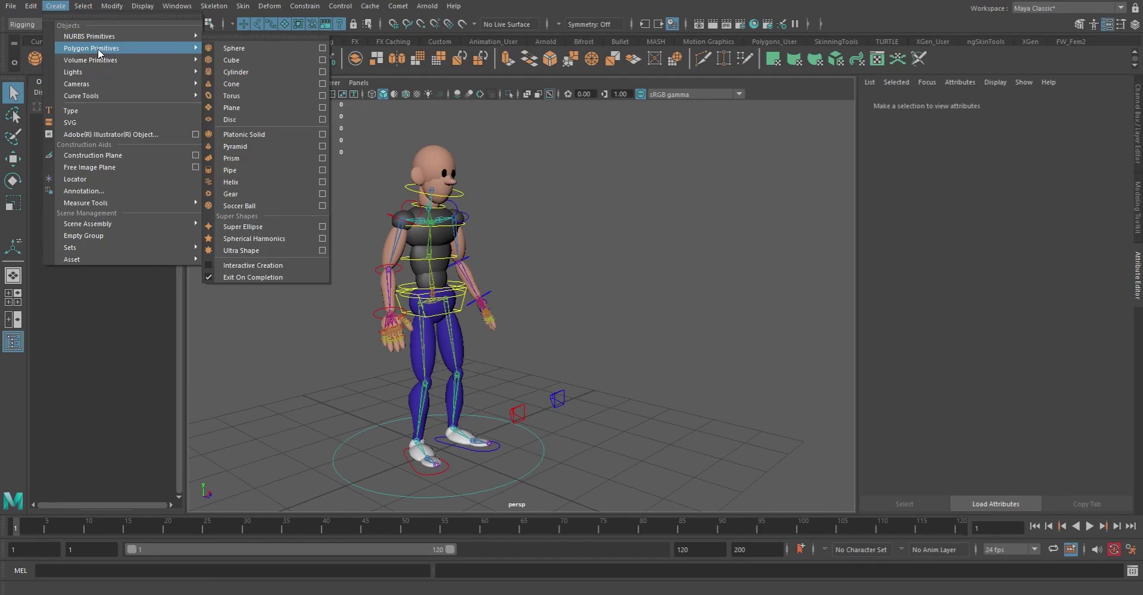
pyautogui.click(242, 49)
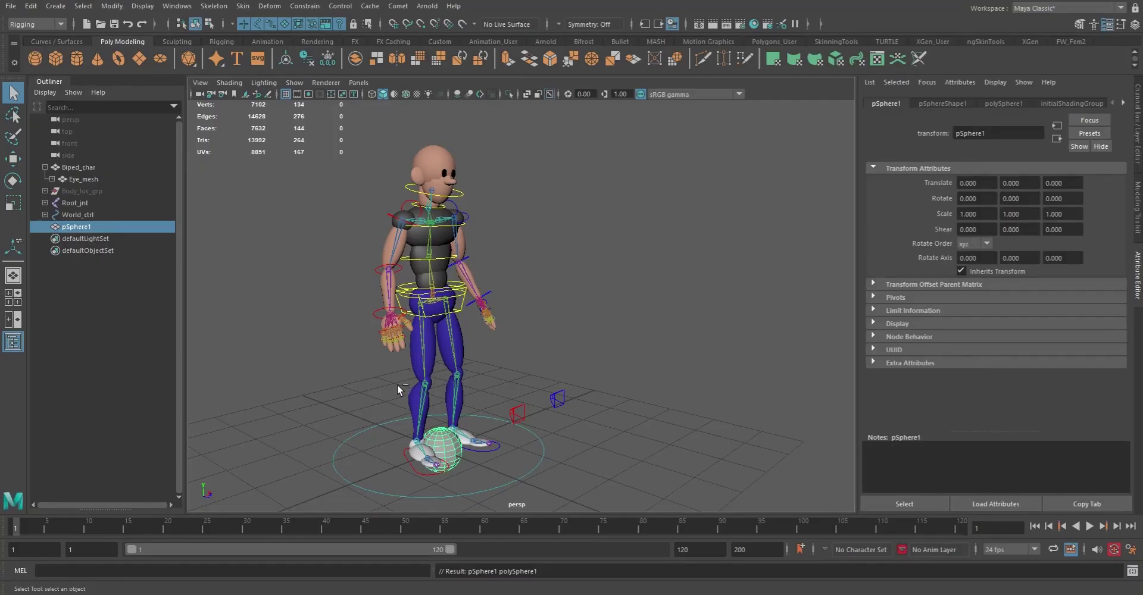
pyautogui.hotkey('ctrl', '1')
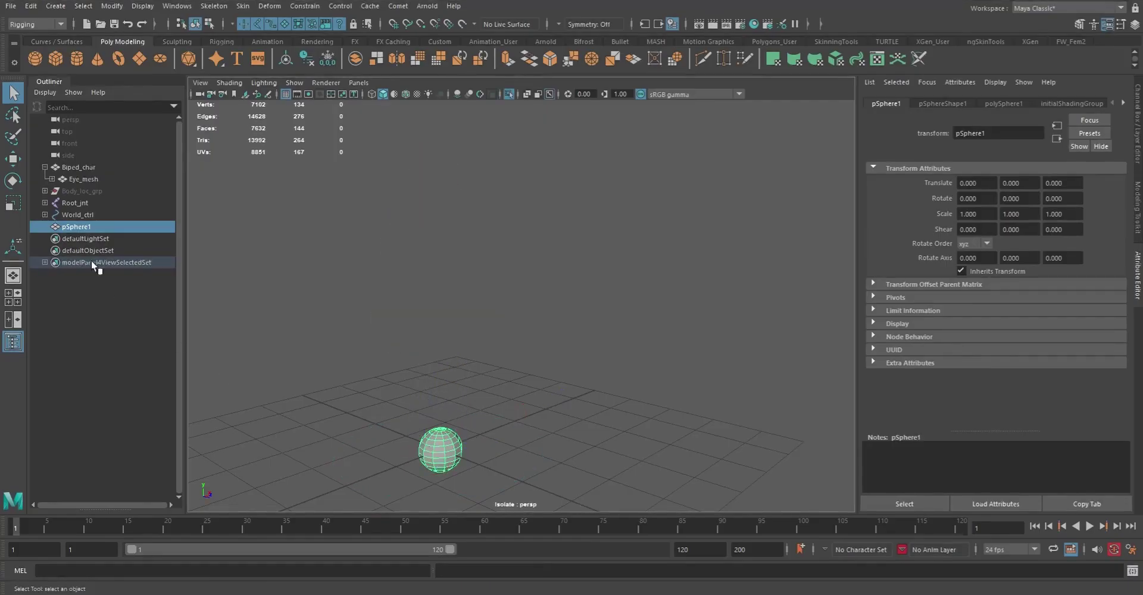
# - Rename the new sphere as Hat_mesh
pyautogui.doubleClick(79, 226)
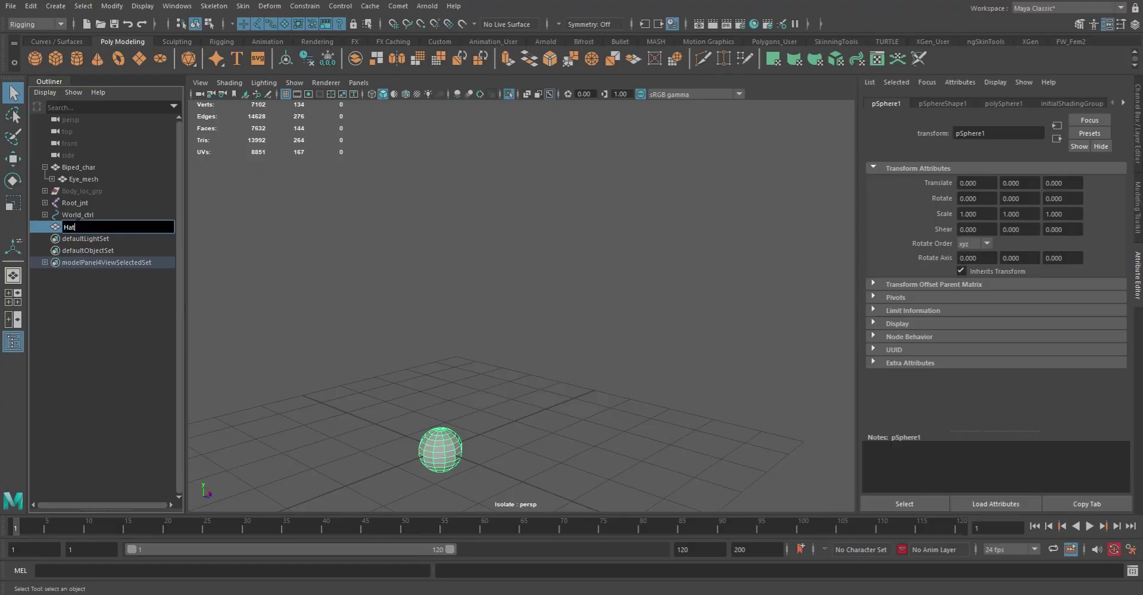
pyautogui.write('Hat_mesh')
pyautogui.press('Return')
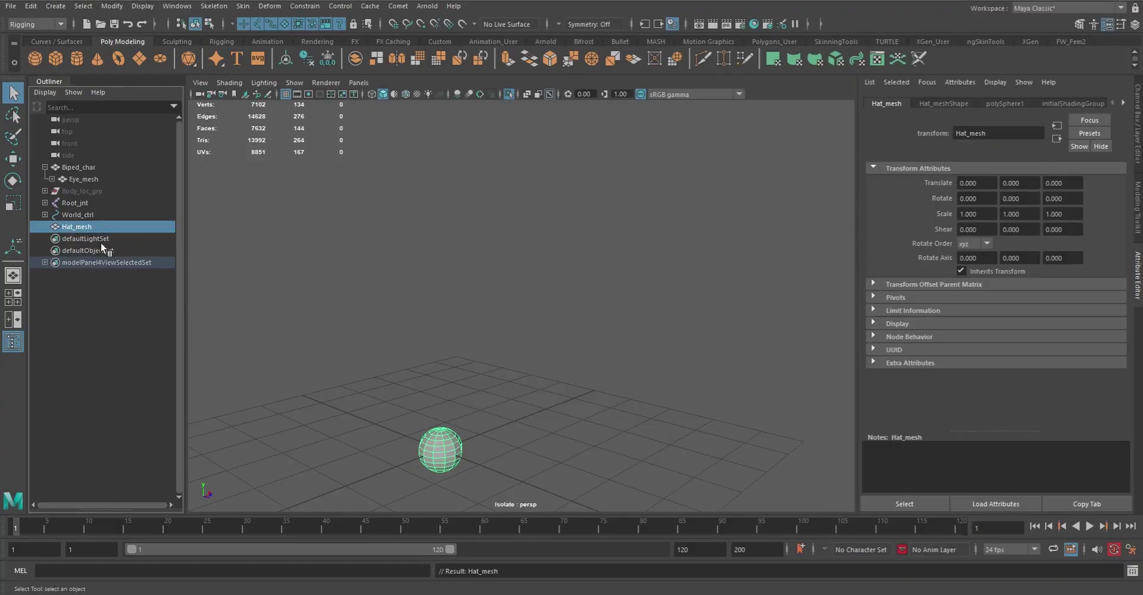
# - Delete the faces of the lower half of Hat_mesh, leaving a dome
pyautogui.keyDown('alt'); pyautogui.moveTo(511, 398); pyautogui.dragTo(507, 296, button='middle'); pyautogui.keyUp('alt')
pyautogui.keyDown('alt'); pyautogui.moveTo(508, 296); pyautogui.dragTo(515, 398, button='right'); pyautogui.keyUp('alt')
pyautogui.keyDown('alt'); pyautogui.moveTo(438, 387); pyautogui.dragTo(590, 265, button='middle'); pyautogui.keyUp('alt')
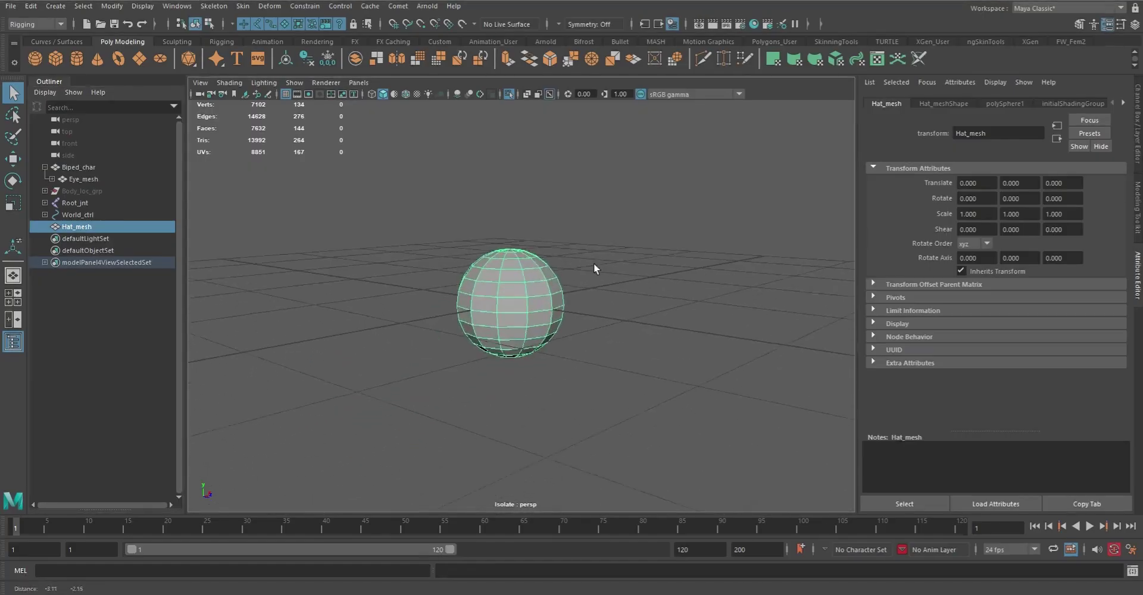
pyautogui.keyDown('alt'); pyautogui.moveTo(590, 265); pyautogui.dragTo(584, 341, button='right'); pyautogui.keyUp('alt')
pyautogui.moveTo(583, 345)
pyautogui.keyDown('alt'); pyautogui.mouseDown()
pyautogui.moveTo(534, 348)
pyautogui.moveTo(604, 340)
pyautogui.mouseUp(); pyautogui.keyUp('alt')
pyautogui.moveTo(567, 285); pyautogui.dragTo(566, 319, button='right')
pyautogui.moveTo(405, 305); pyautogui.dragTo(647, 433)
pyautogui.press('Delete')
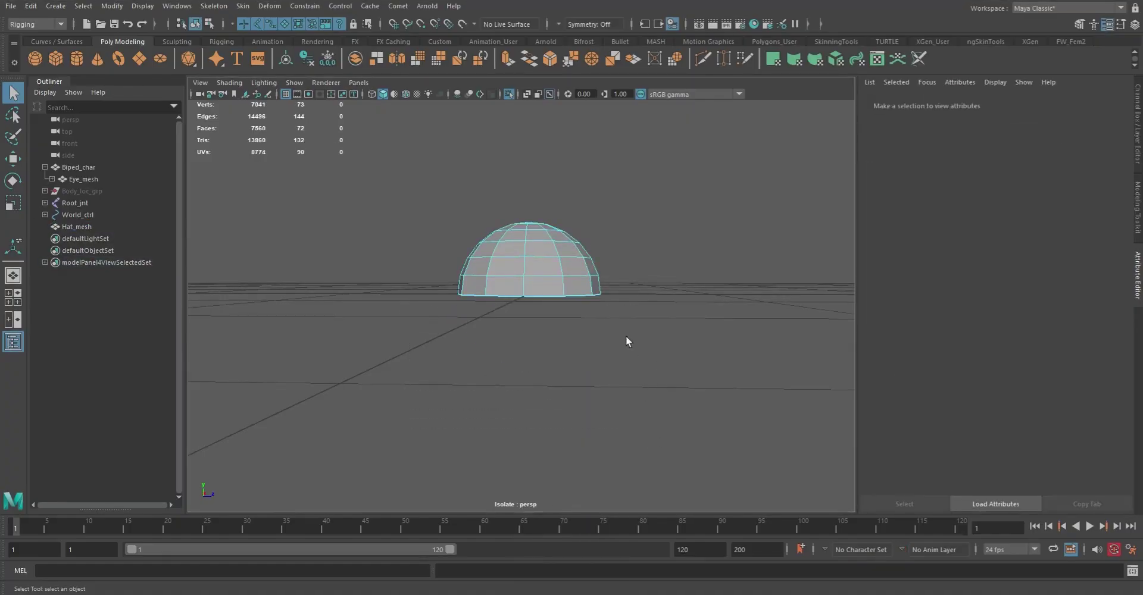
# - Extrude all faces of the Hat_mesh dome with a thickness of 0.1
pyautogui.keyDown('alt'); pyautogui.moveTo(616, 320); pyautogui.dragTo(502, 346); pyautogui.keyUp('alt')
pyautogui.click(514, 289)
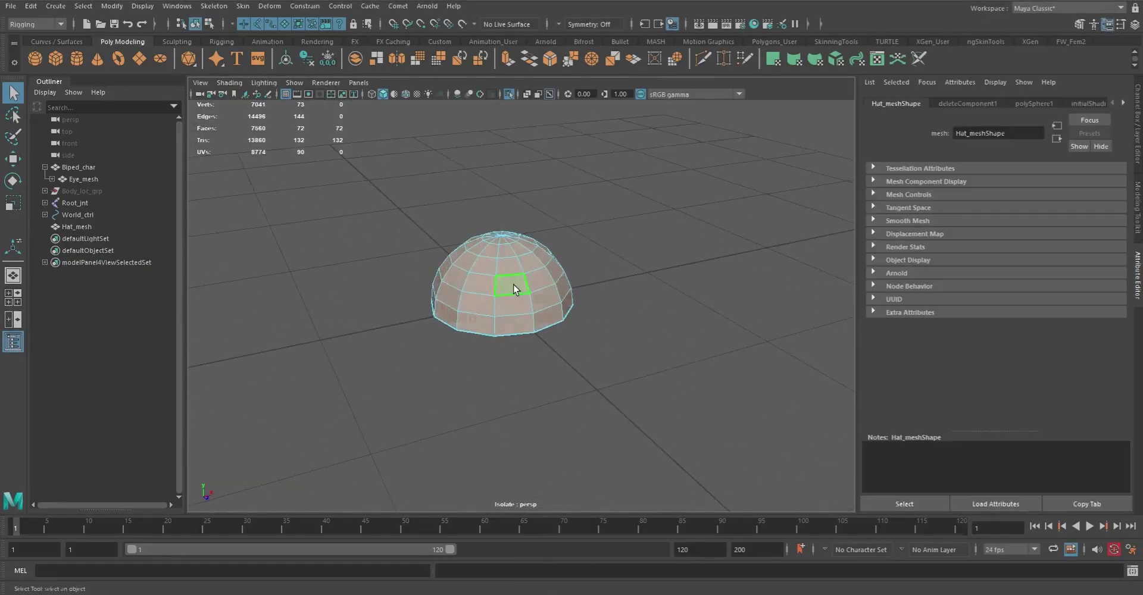
pyautogui.scroll(3, 517, 288)
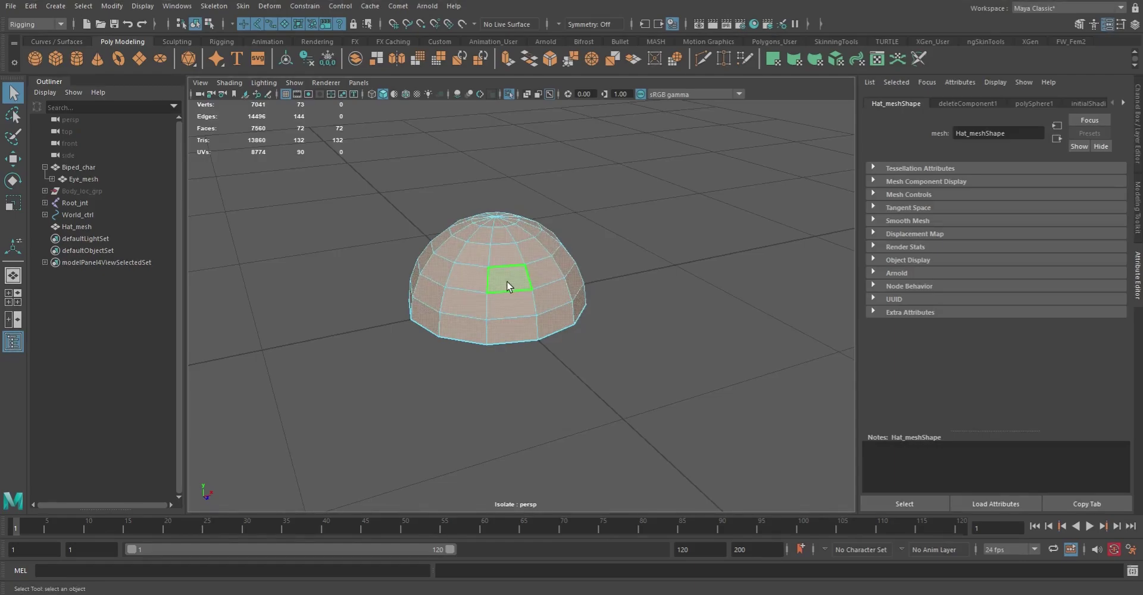
pyautogui.keyDown('shift'); pyautogui.rightClick(508, 283); pyautogui.keyUp('shift')
pyautogui.hotkey('ctrl', '1')
pyautogui.keyDown('shift'); pyautogui.rightClick(509, 283); pyautogui.keyUp('shift')
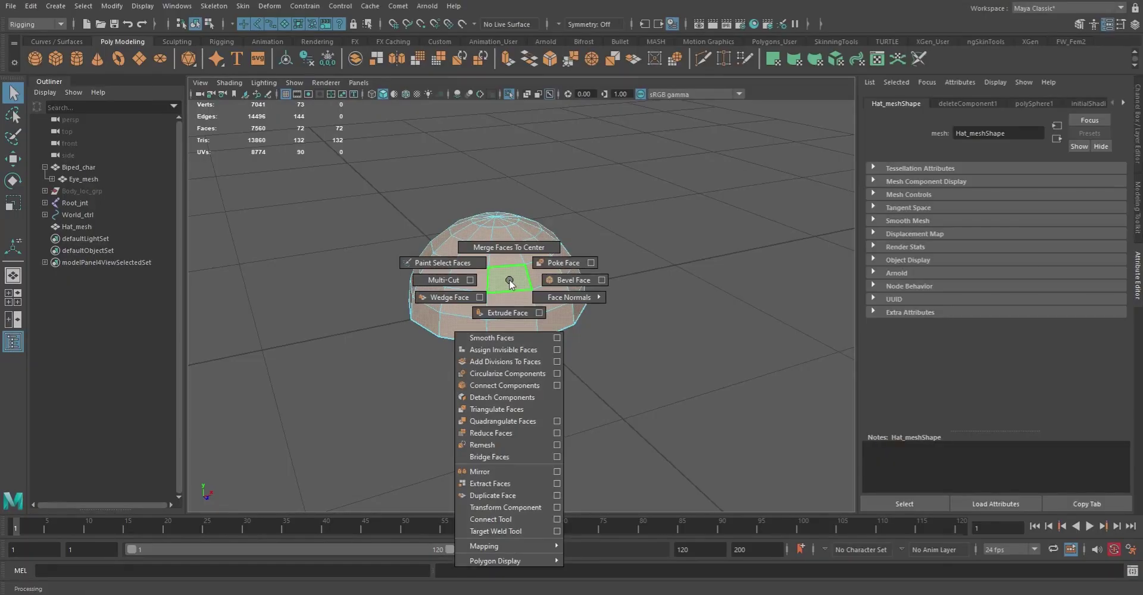
pyautogui.click(505, 313)
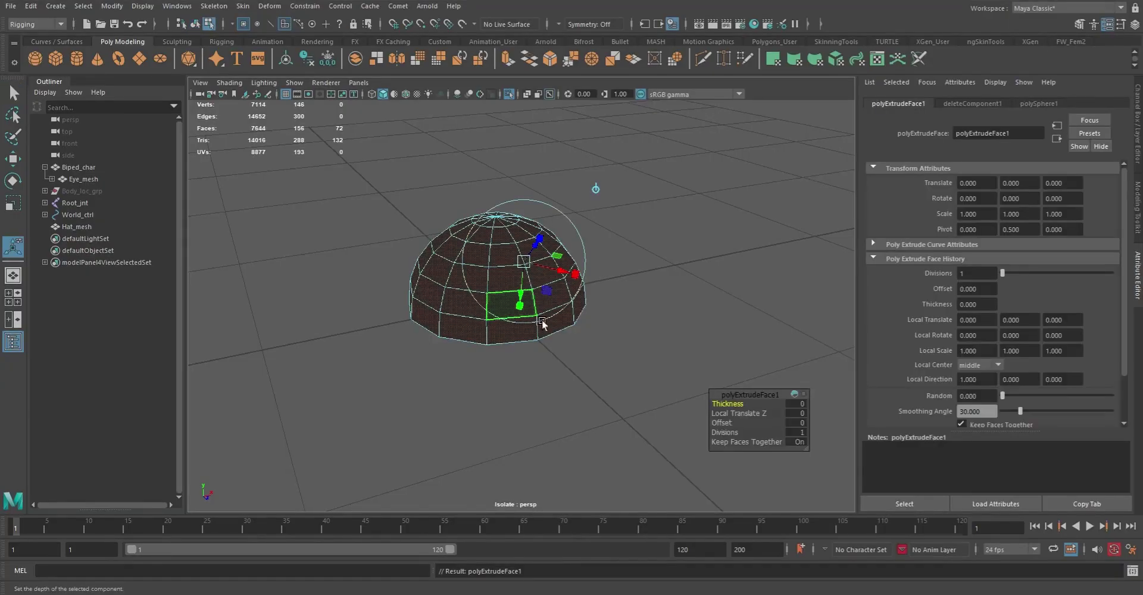
pyautogui.moveTo(731, 406); pyautogui.dragTo(768, 406)
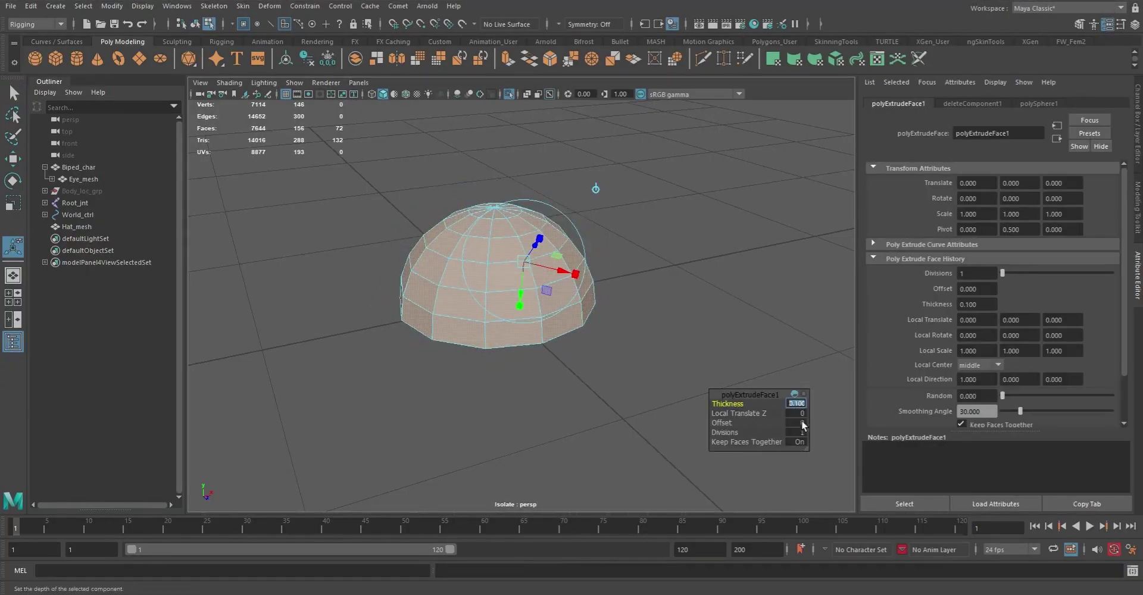
pyautogui.write('0.2')
pyautogui.press('Return')
pyautogui.keyDown('alt'); pyautogui.moveTo(820, 426); pyautogui.dragTo(655, 315); pyautogui.keyUp('alt')
pyautogui.moveTo(733, 406); pyautogui.dragTo(732, 404, button='middle')
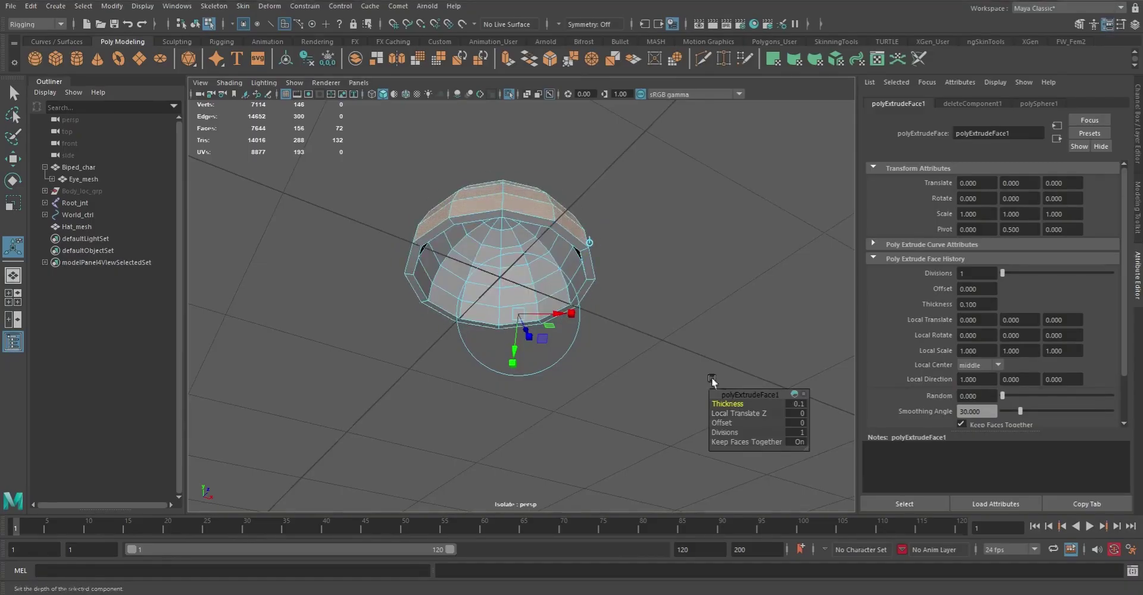
# - Try scaling the extruded dome faces along the X axis, and clear the face selection
pyautogui.keyDown('alt'); pyautogui.moveTo(681, 339); pyautogui.dragTo(594, 357); pyautogui.keyUp('alt')
pyautogui.press('q')
pyautogui.scroll(4, 512, 330)
pyautogui.keyDown('alt'); pyautogui.moveTo(466, 314); pyautogui.dragTo(541, 286); pyautogui.keyUp('alt')
pyautogui.press('r')
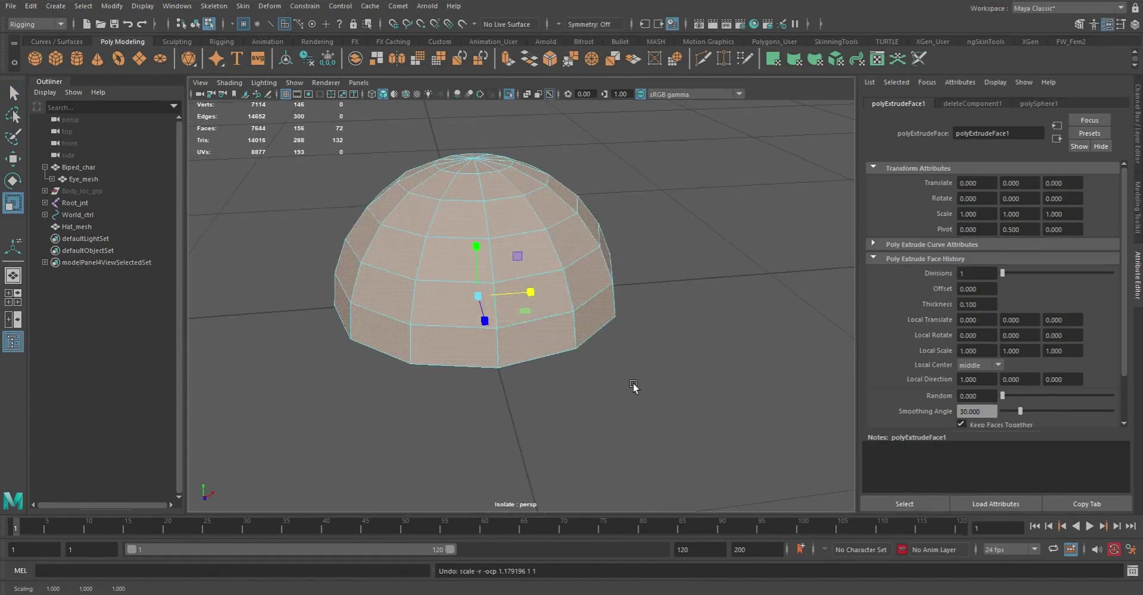
pyautogui.press('q')
pyautogui.click(630, 382)
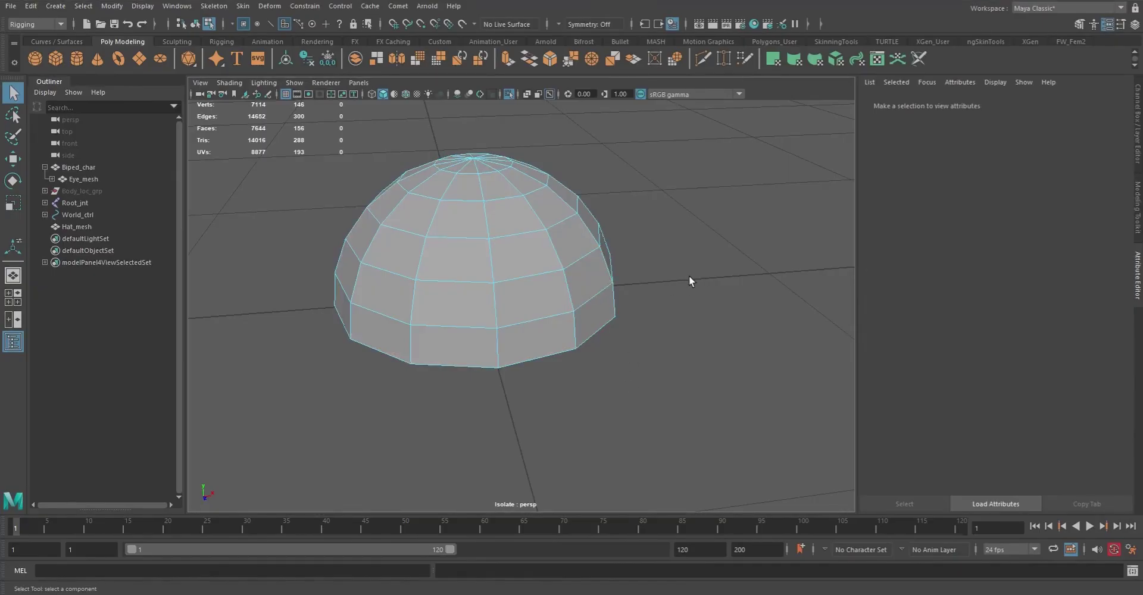
# - Open the Modeling Toolkit, select Hat_mesh as a whole object and scale it along its vertical axis
pyautogui.click(1138, 205)
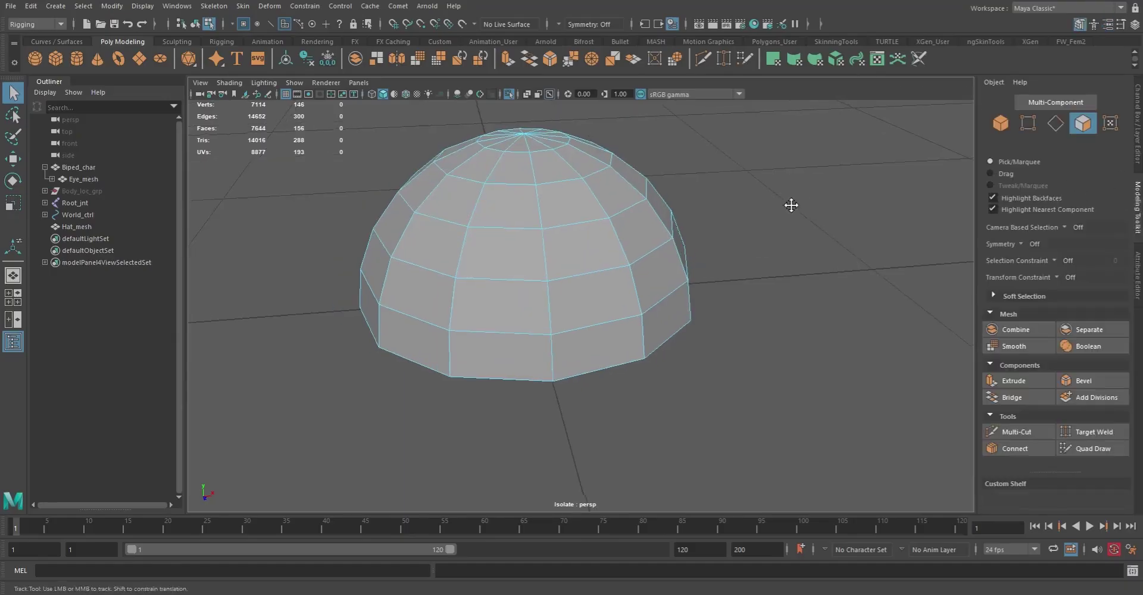
pyautogui.keyDown('alt'); pyautogui.moveTo(793, 204); pyautogui.dragTo(783, 239, button='middle'); pyautogui.keyUp('alt')
pyautogui.keyDown('alt'); pyautogui.moveTo(569, 288); pyautogui.dragTo(694, 244); pyautogui.keyUp('alt')
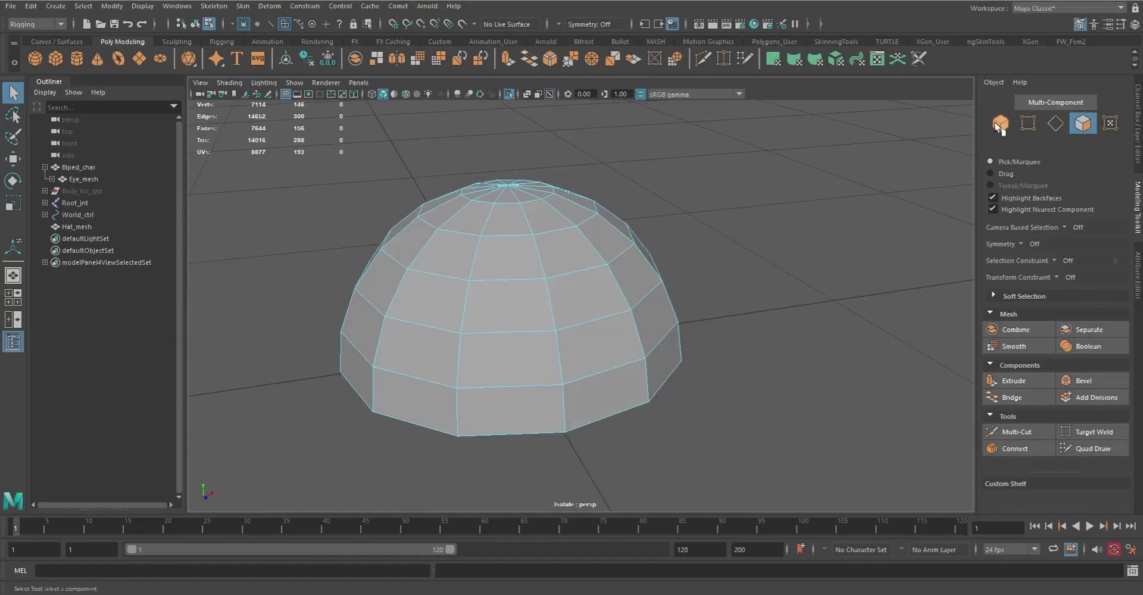
pyautogui.click(999, 123)
pyautogui.press('r')
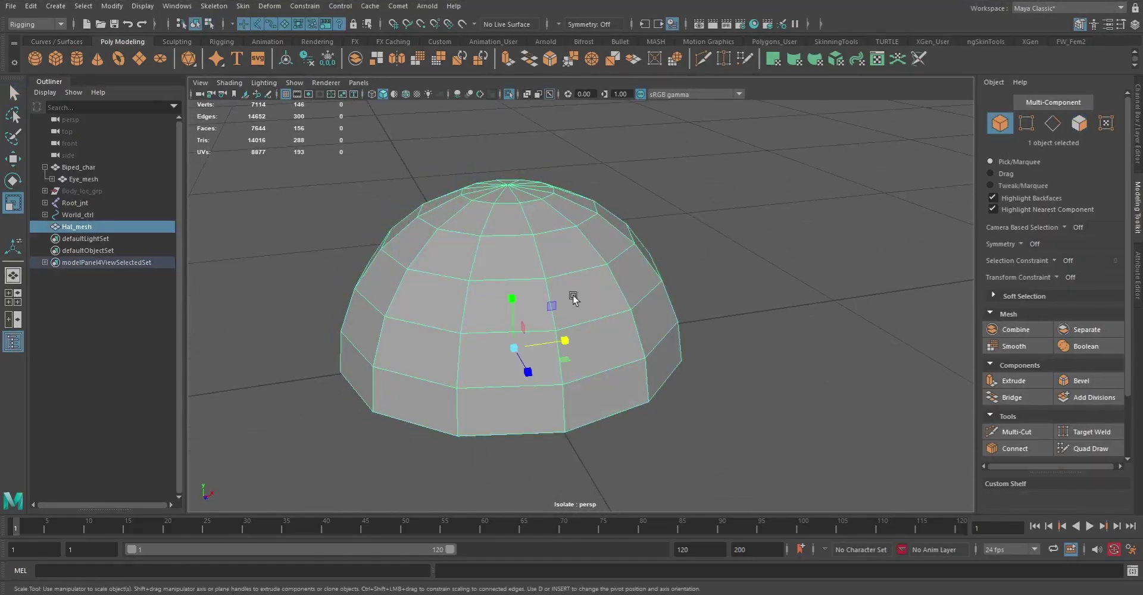
pyautogui.moveTo(565, 340); pyautogui.dragTo(597, 280)
# - Try reshaping the crown of Hat_mesh by moving and scaling its top vertices, and undo the last change
pyautogui.click(1026, 123)
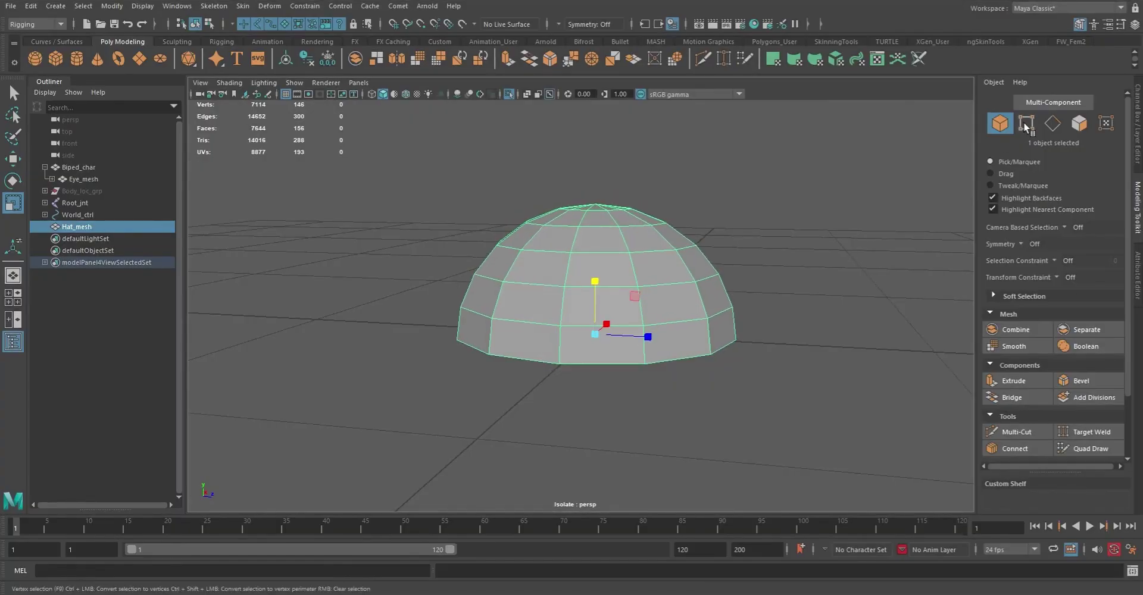
pyautogui.moveTo(466, 151); pyautogui.dragTo(714, 235)
pyautogui.keyDown('alt'); pyautogui.moveTo(712, 244); pyautogui.dragTo(703, 239); pyautogui.keyUp('alt')
pyautogui.press('w')
pyautogui.moveTo(608, 152); pyautogui.dragTo(610, 161)
pyautogui.press('r')
pyautogui.press('e')
pyautogui.press('r')
pyautogui.moveTo(610, 272); pyautogui.dragTo(610, 274)
pyautogui.keyDown('alt'); pyautogui.moveTo(610, 275); pyautogui.dragTo(560, 171); pyautogui.keyUp('alt')
pyautogui.hotkey('ctrl', 'z')
# - Switch the viewport from perspective to the orthographic side view
pyautogui.keyDown('alt'); pyautogui.moveTo(658, 185); pyautogui.dragTo(720, 266); pyautogui.keyUp('alt')
pyautogui.press('space')
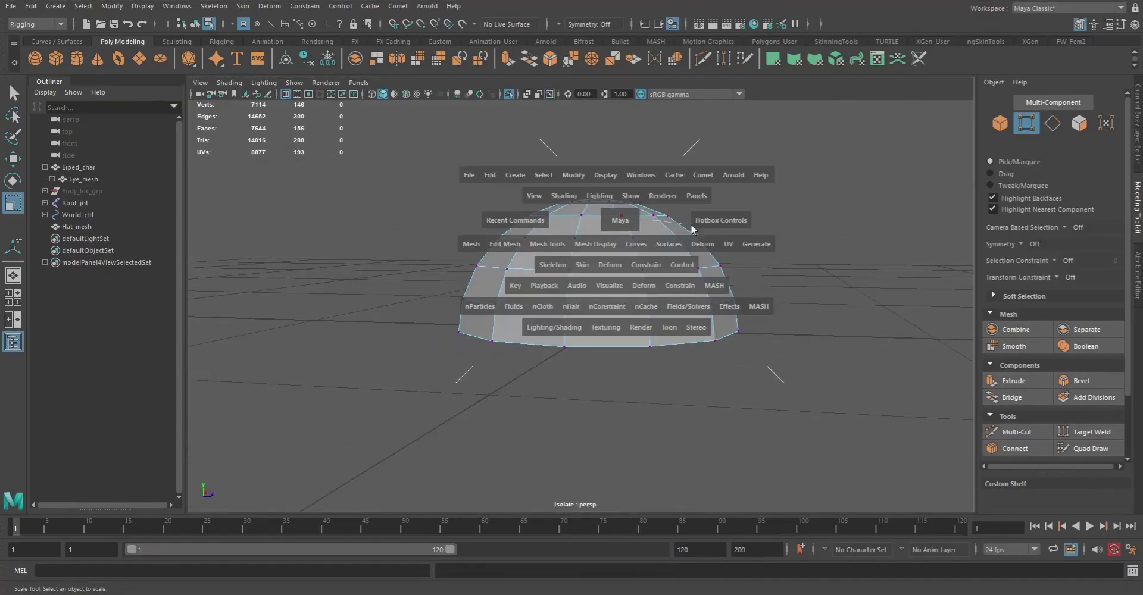
pyautogui.moveTo(659, 222); pyautogui.dragTo(676, 220)
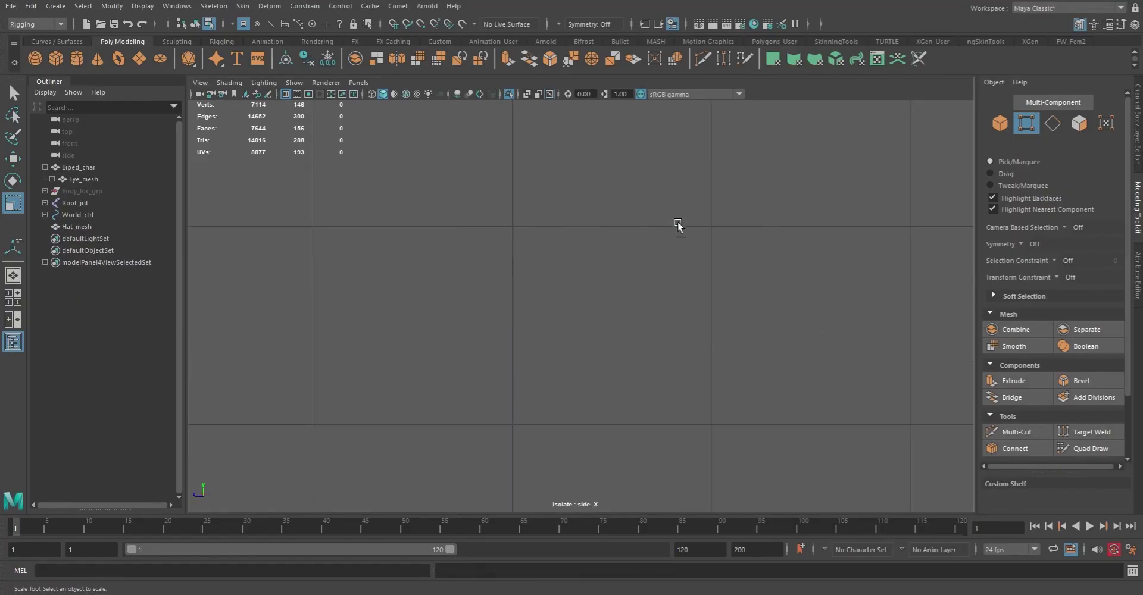
# - Select the upper rows of crown vertices on Hat_mesh in the side view and lower them along the vertical axis
pyautogui.keyDown('alt'); pyautogui.moveTo(772, 240); pyautogui.dragTo(794, 210, button='right'); pyautogui.keyUp('alt')
pyautogui.moveTo(303, 138); pyautogui.dragTo(850, 238)
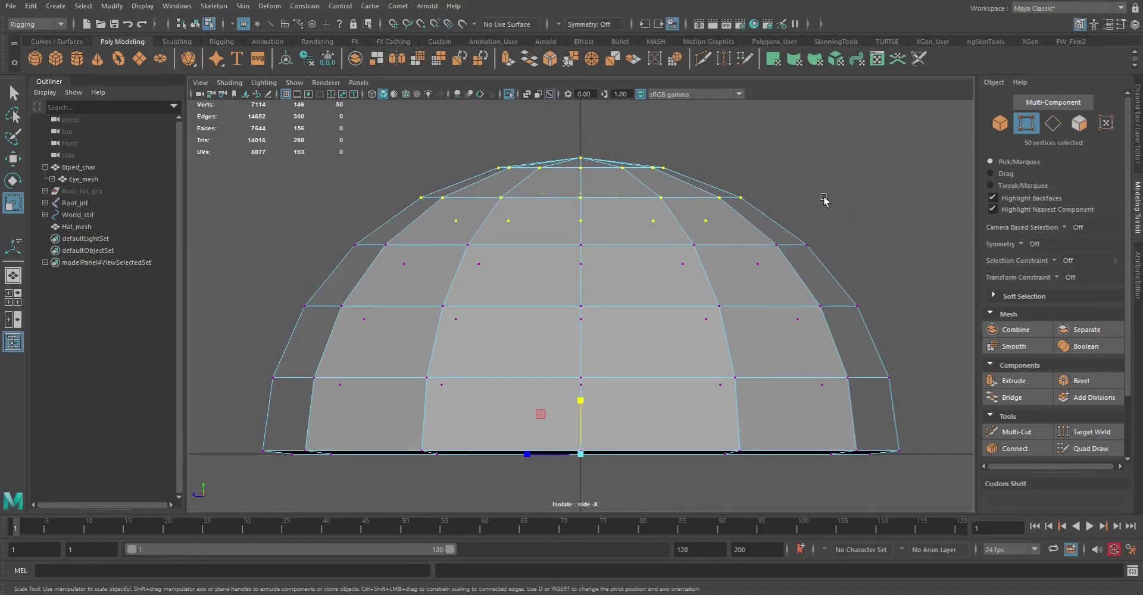
pyautogui.moveTo(581, 402); pyautogui.dragTo(582, 402)
pyautogui.press('w')
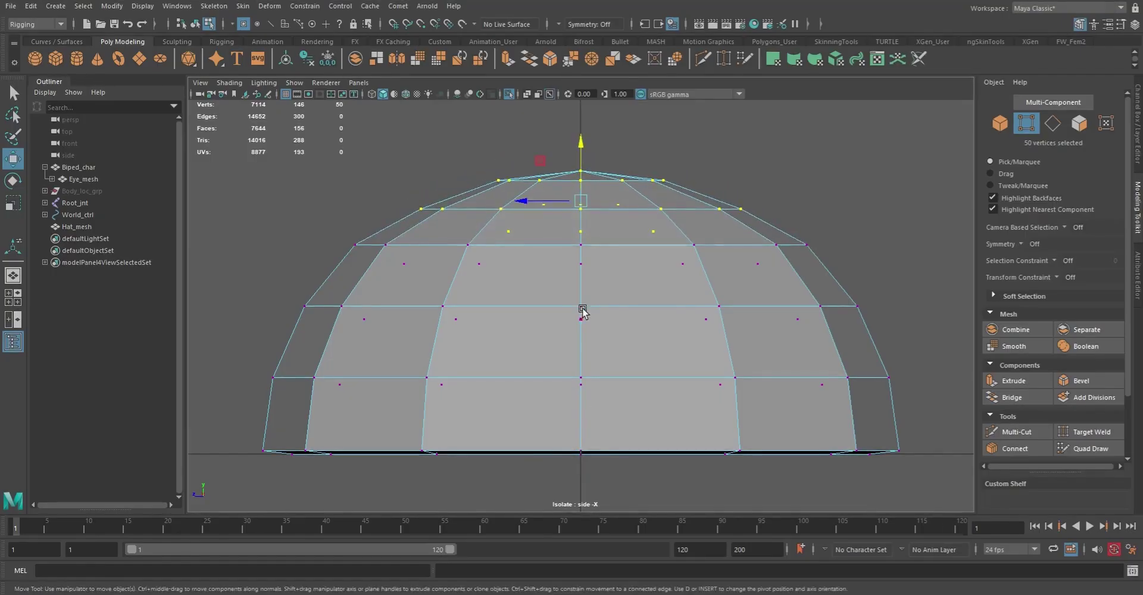
pyautogui.moveTo(589, 161); pyautogui.dragTo(588, 164)
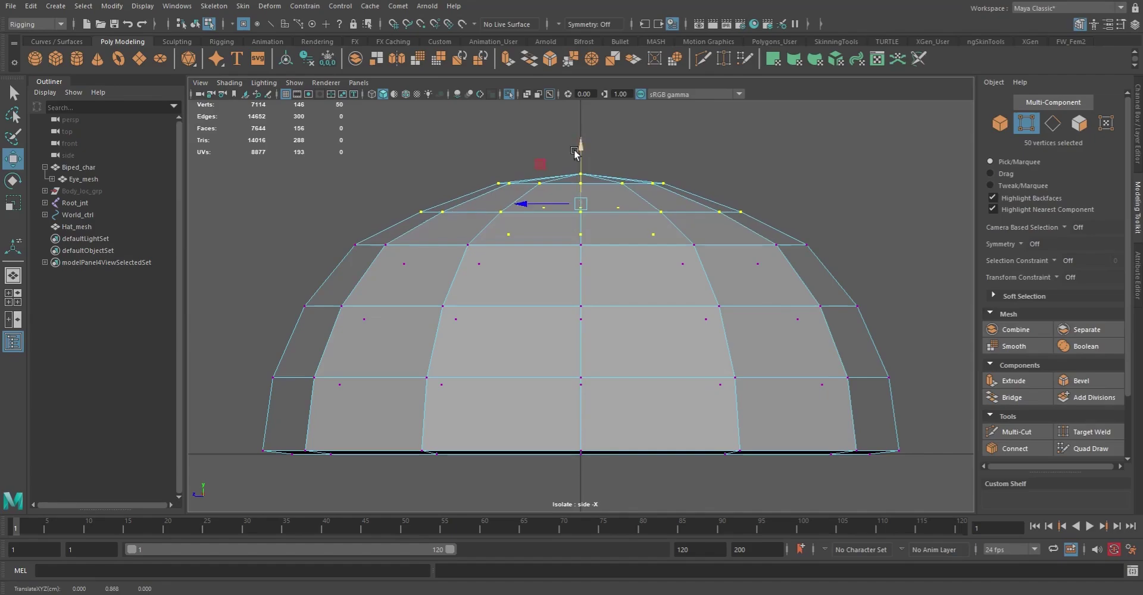
# - Lower the 14 topmost vertices of the crown to flatten its peak
pyautogui.press('q')
pyautogui.moveTo(452, 138); pyautogui.dragTo(756, 202)
pyautogui.press('w')
pyautogui.moveTo(591, 133); pyautogui.dragTo(589, 144)
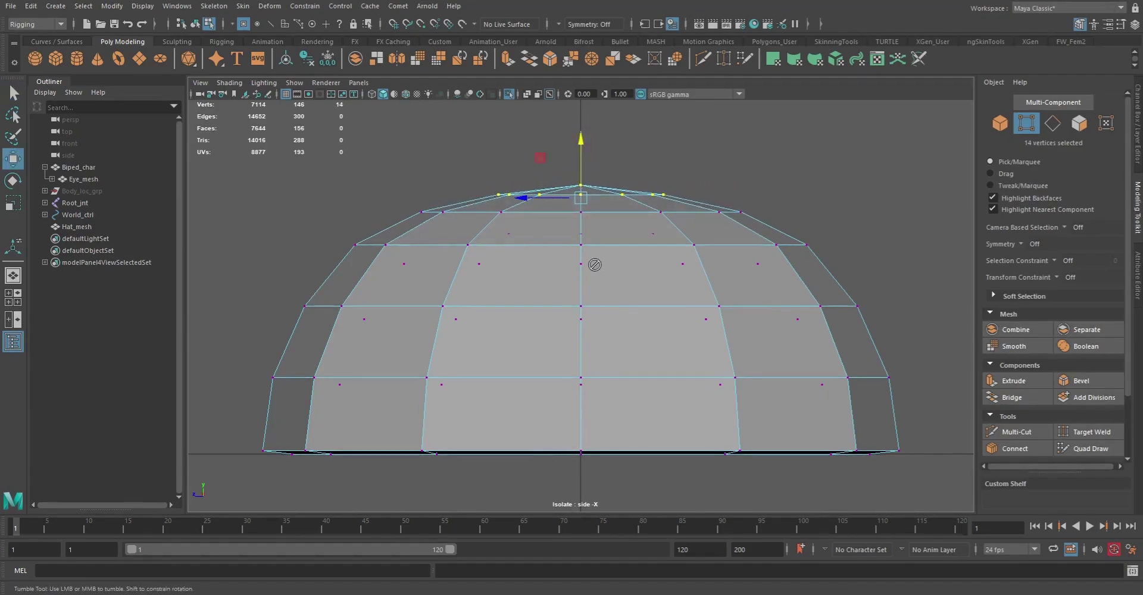
# - Return the viewport to the perspective view and examine the flattened crown from different angles
pyautogui.press('space')
pyautogui.moveTo(674, 293); pyautogui.dragTo(666, 249)
pyautogui.keyDown('alt'); pyautogui.moveTo(640, 298); pyautogui.dragTo(517, 278, button='right'); pyautogui.keyUp('alt')
pyautogui.moveTo(517, 277)
pyautogui.keyDown('alt'); pyautogui.mouseDown()
pyautogui.moveTo(440, 277)
pyautogui.moveTo(442, 244)
pyautogui.moveTo(510, 265)
pyautogui.mouseUp(); pyautogui.keyUp('alt')
pyautogui.keyDown('alt'); pyautogui.moveTo(511, 265); pyautogui.dragTo(637, 371, button='right'); pyautogui.keyUp('alt')
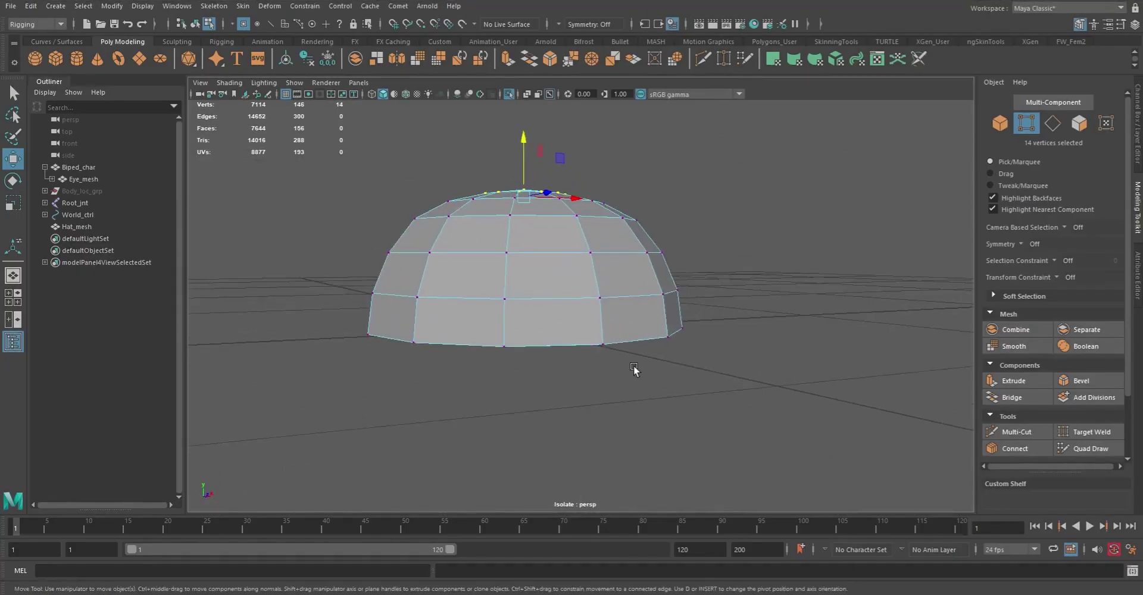
pyautogui.keyDown('alt'); pyautogui.moveTo(637, 370); pyautogui.dragTo(587, 293, button='middle'); pyautogui.keyUp('alt')
pyautogui.keyDown('alt'); pyautogui.moveTo(587, 293); pyautogui.dragTo(578, 324); pyautogui.keyUp('alt')
# - Insert an edge loop around Hat_mesh just above its lower rim with the Insert Edge Loop Tool
pyautogui.click(1053, 122)
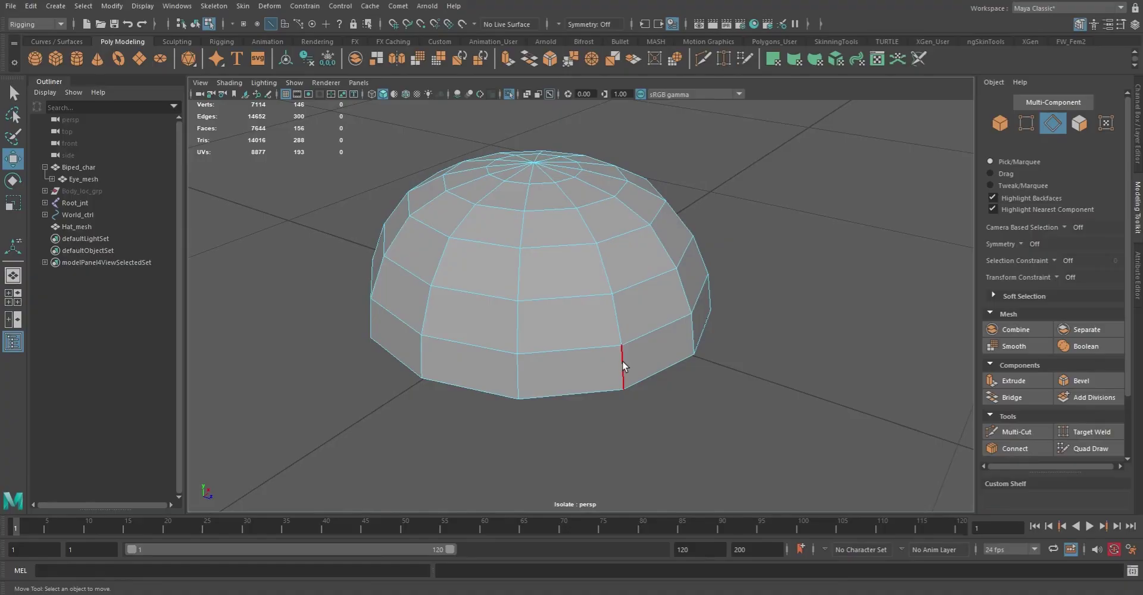
pyautogui.keyDown('shift'); pyautogui.moveTo(622, 362); pyautogui.dragTo(619, 445, button='right'); pyautogui.keyUp('shift')
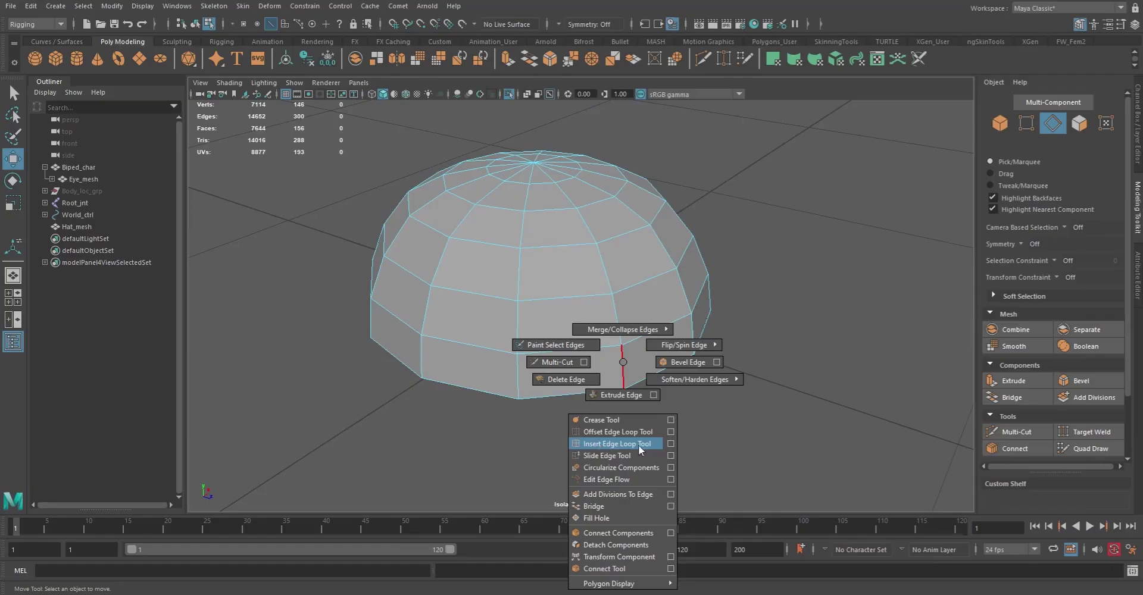
pyautogui.click(670, 444)
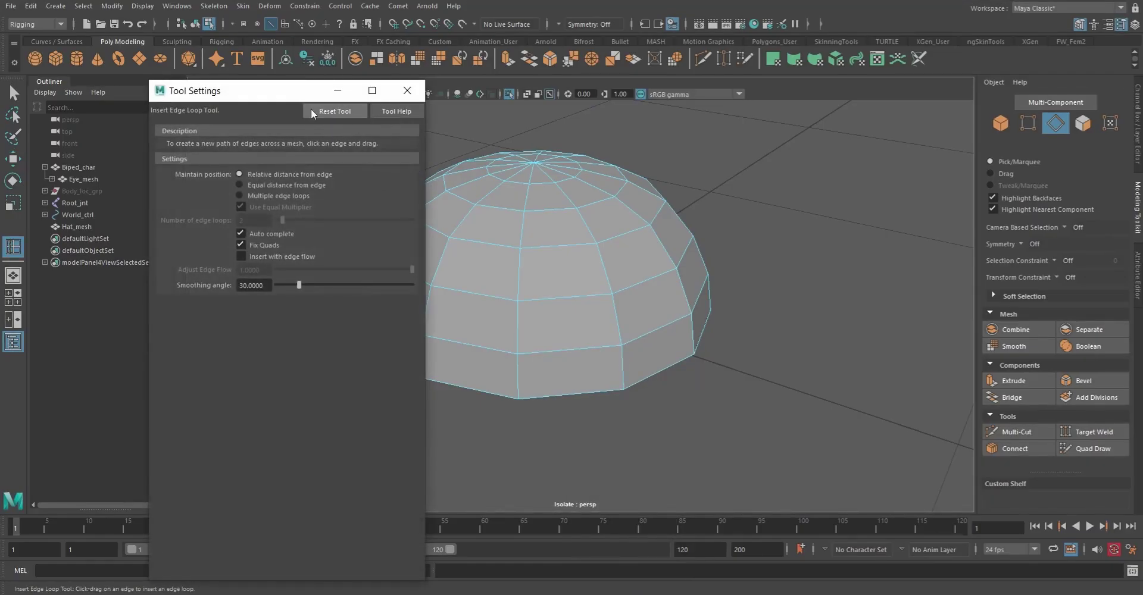
pyautogui.click(407, 92)
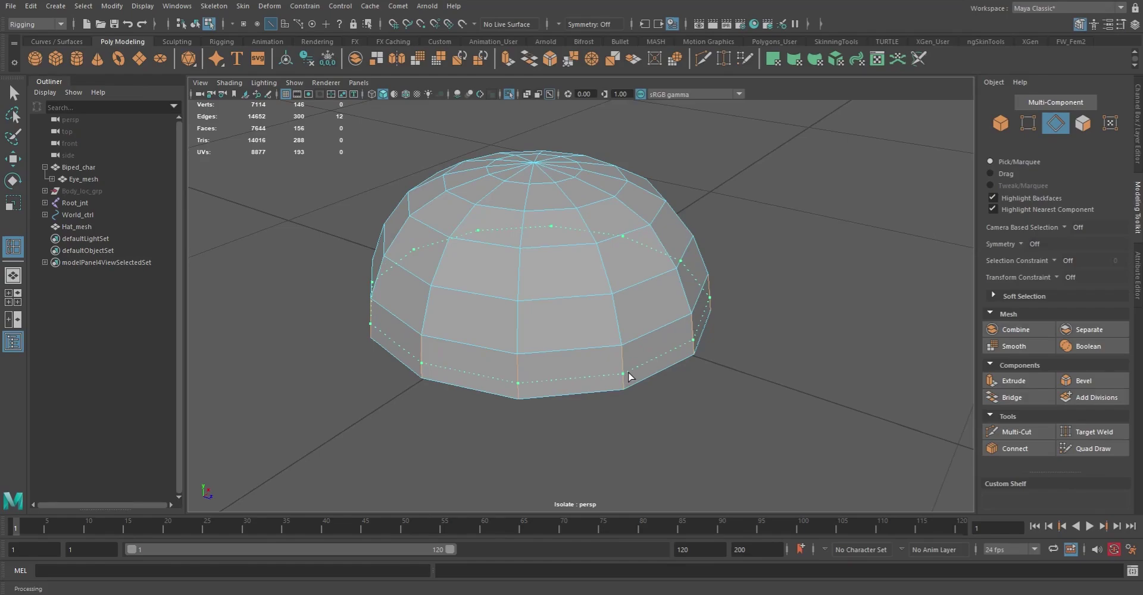
pyautogui.moveTo(629, 373); pyautogui.dragTo(648, 334)
pyautogui.keyDown('alt'); pyautogui.moveTo(613, 336); pyautogui.dragTo(618, 343, button='right'); pyautogui.keyUp('alt')
pyautogui.keyDown('alt'); pyautogui.moveTo(617, 343); pyautogui.dragTo(750, 250); pyautogui.keyUp('alt')
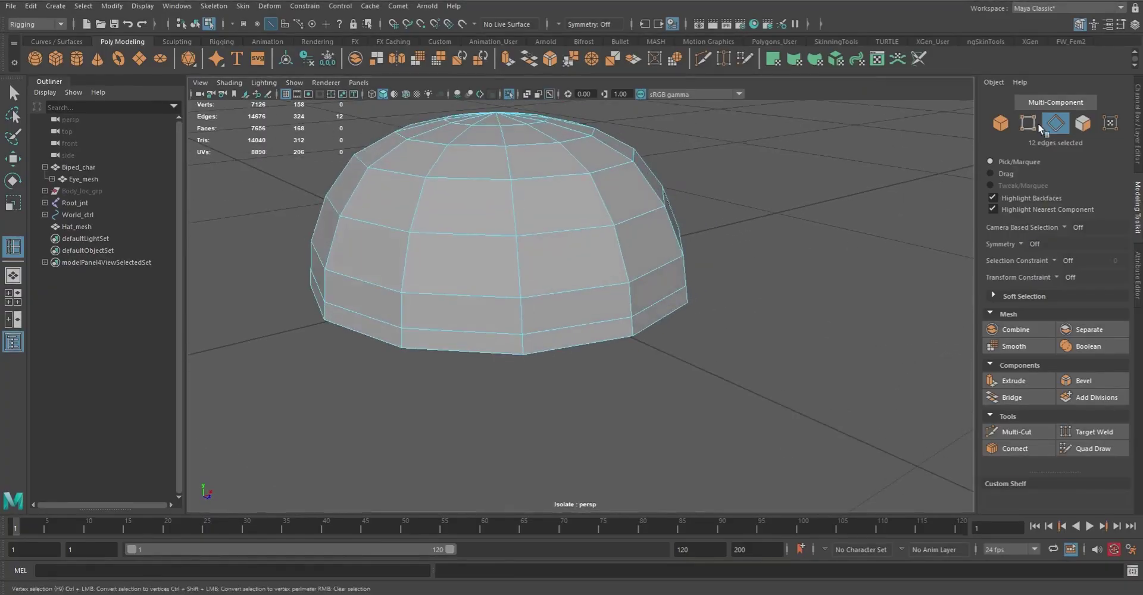
pyautogui.click(1082, 122)
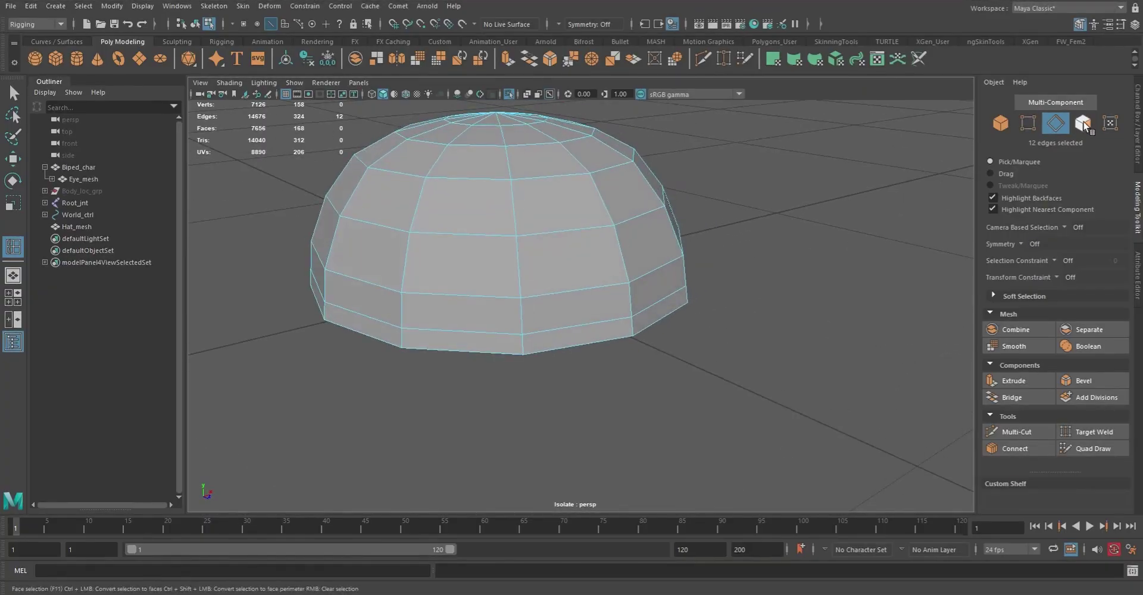
pyautogui.keyDown('alt'); pyautogui.moveTo(464, 353); pyautogui.dragTo(577, 352); pyautogui.keyUp('alt')
pyautogui.click(520, 398)
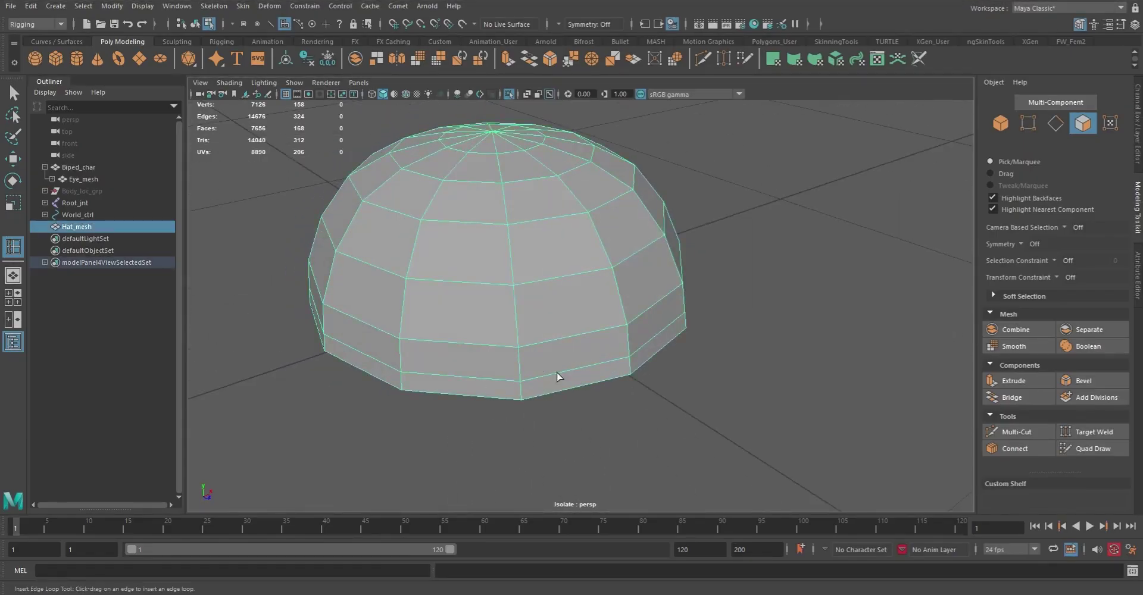
pyautogui.click(1082, 123)
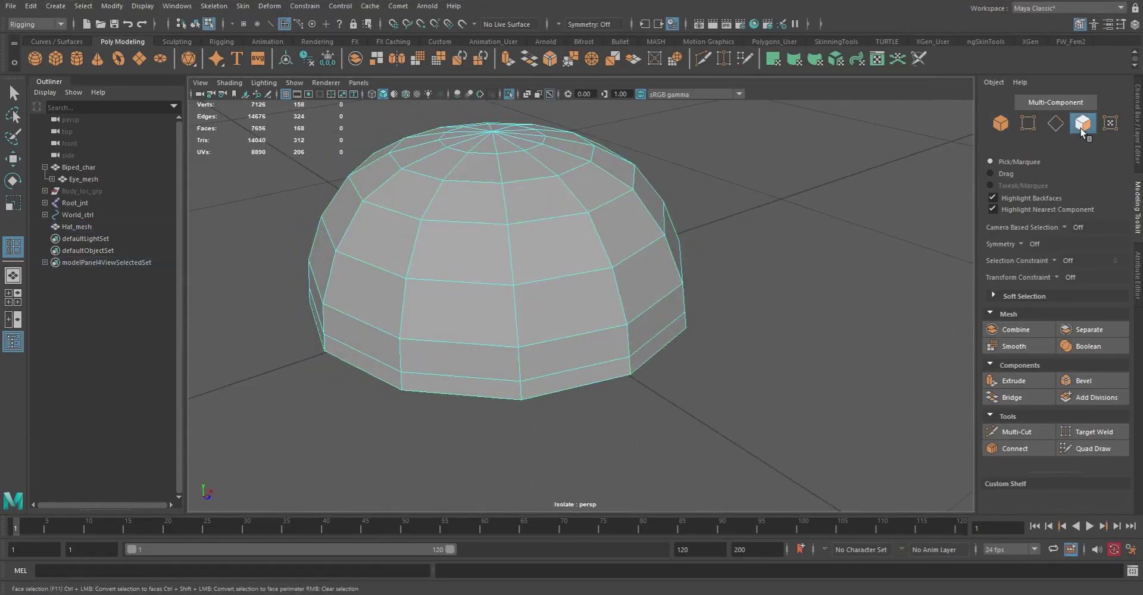
pyautogui.hotkey('ctrl', 'z')
# - Leave the Insert Edge Loop Tool and select Hat_mesh as a whole object
pyautogui.click(999, 122)
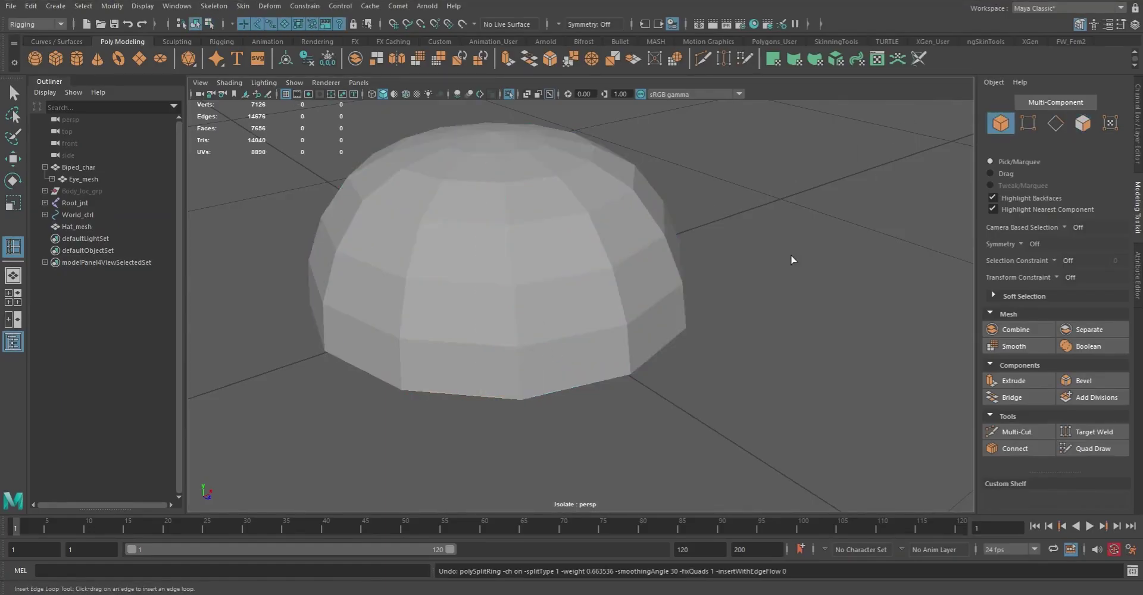
pyautogui.press('q')
pyautogui.click(585, 317)
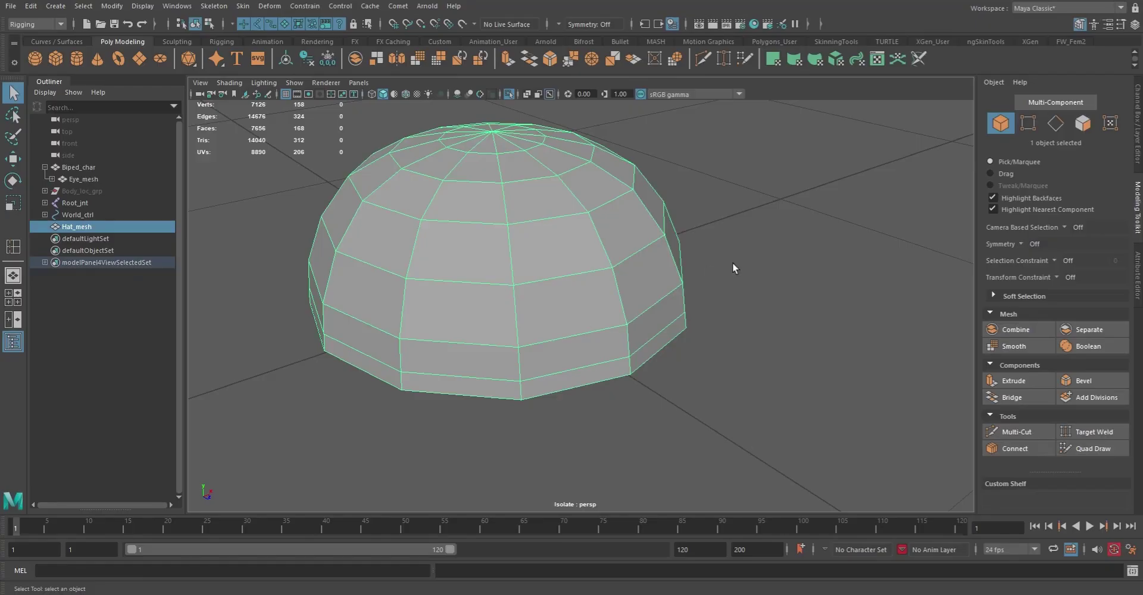
pyautogui.keyDown('shift'); pyautogui.rightClick(573, 274); pyautogui.keyUp('shift')
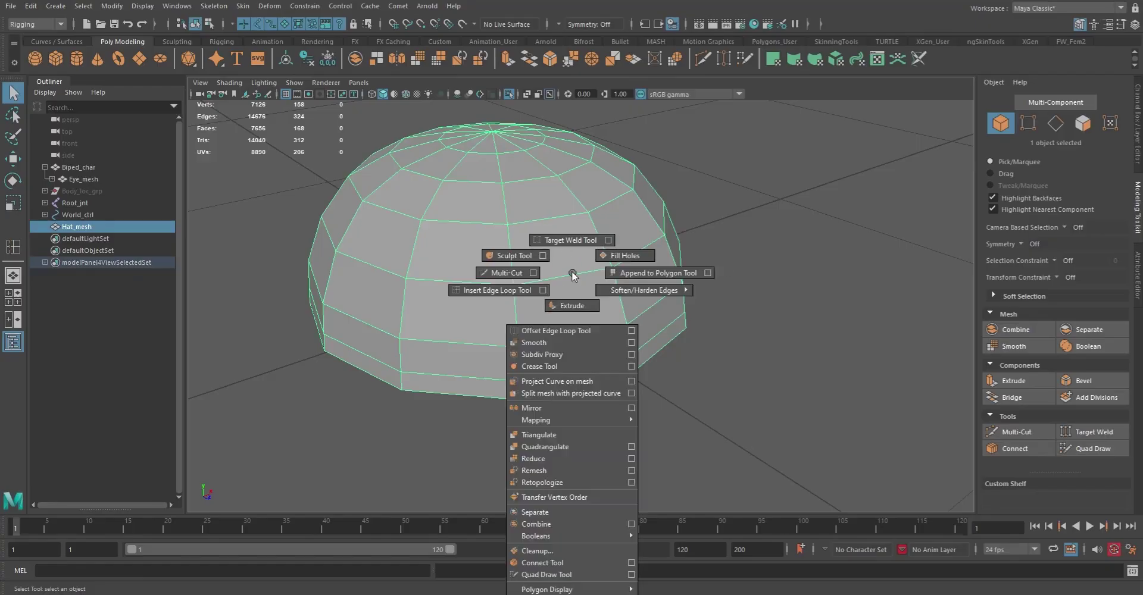
pyautogui.hotkey('ctrl', '1')
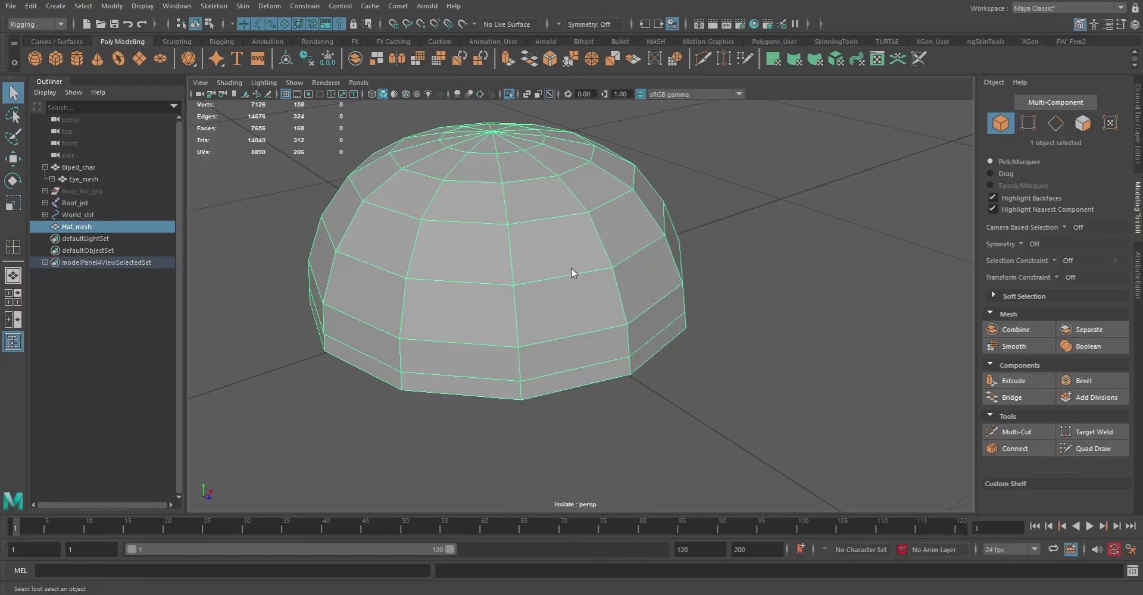
pyautogui.keyDown('shift'); pyautogui.rightClick(573, 273); pyautogui.keyUp('shift')
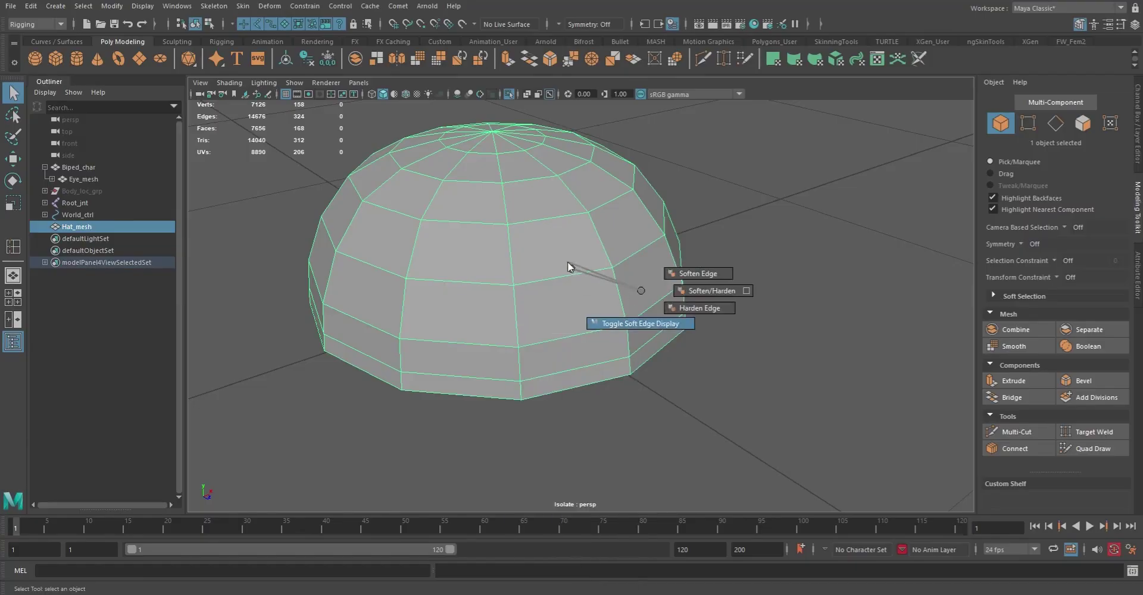
pyautogui.click(699, 226)
pyautogui.click(812, 212)
pyautogui.click(674, 251)
# - Apply Soften Edge to the whole of Hat_mesh and clear the selection
pyautogui.keyDown('shift'); pyautogui.rightClick(605, 263); pyautogui.keyUp('shift')
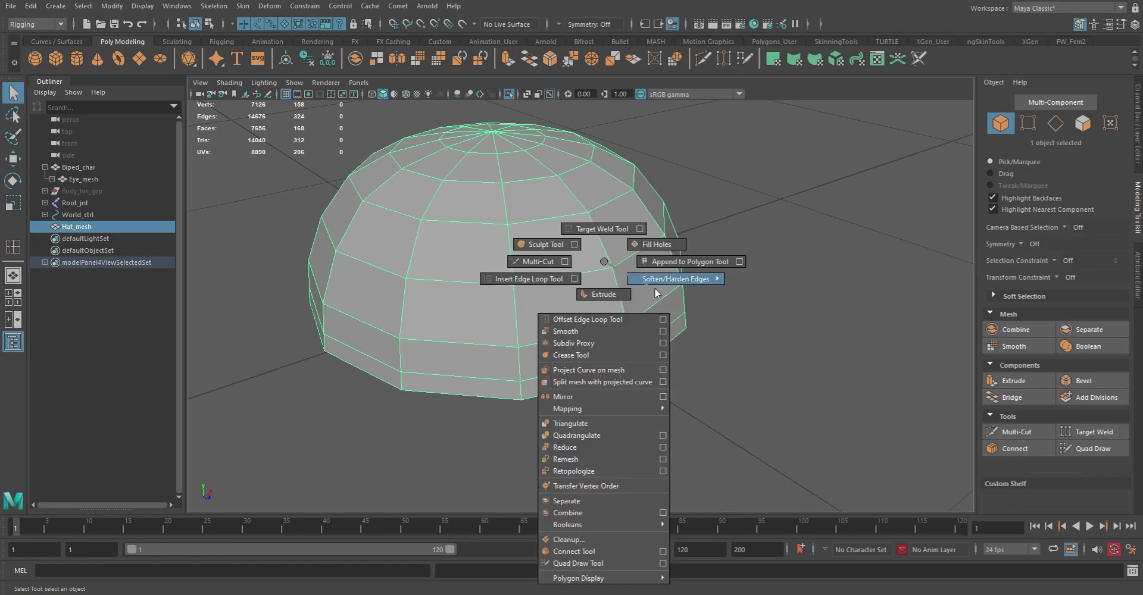
pyautogui.moveTo(649, 289)
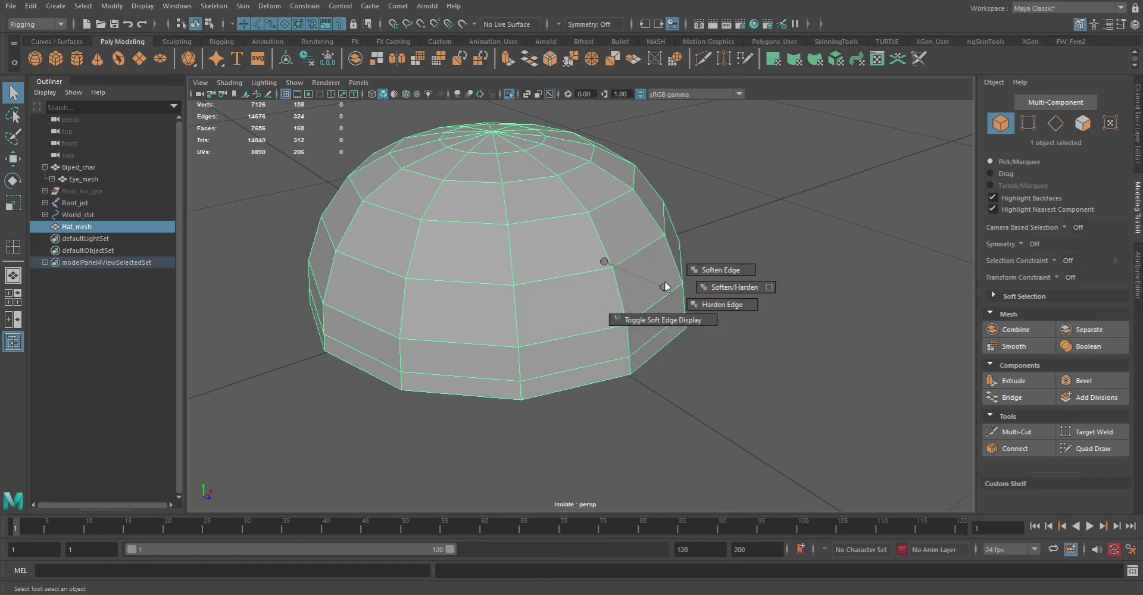
pyautogui.click(714, 271)
pyautogui.click(741, 338)
pyautogui.keyDown('alt'); pyautogui.moveTo(742, 337); pyautogui.dragTo(594, 294); pyautogui.keyUp('alt')
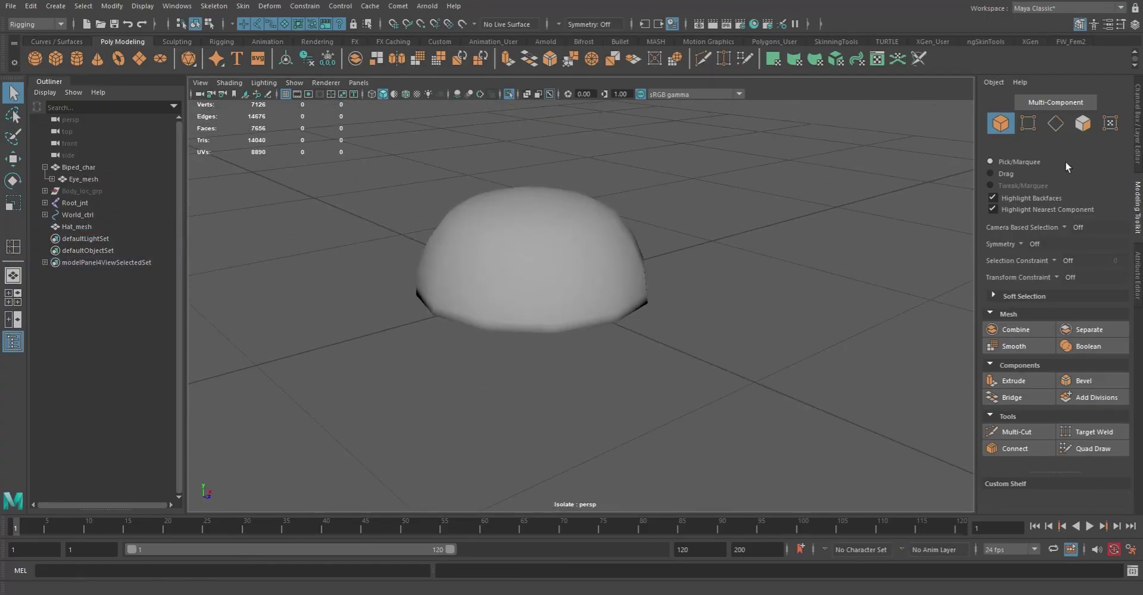
# - Select four adjacent faces of the narrow band along the front of the hat's lower rim
pyautogui.click(608, 266)
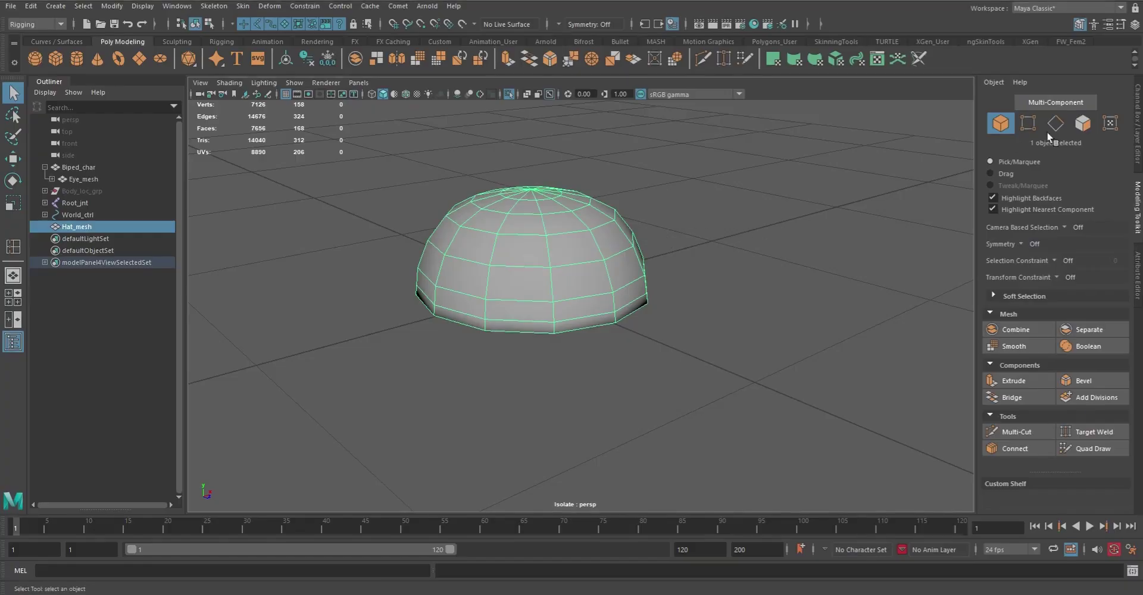
pyautogui.click(1083, 122)
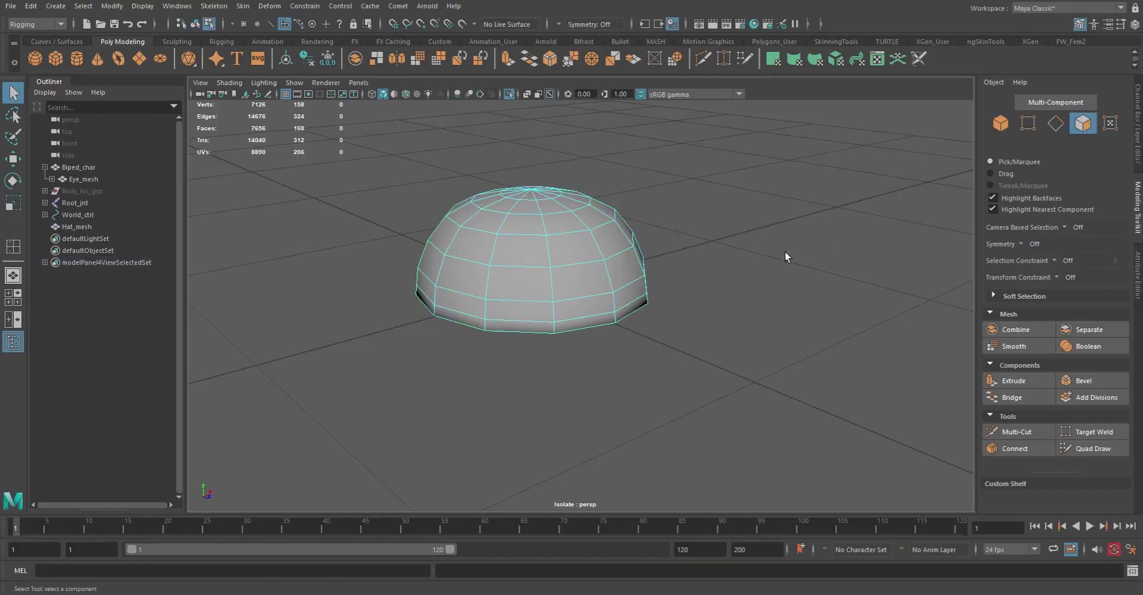
pyautogui.click(533, 329)
pyautogui.keyDown('shift'); pyautogui.click(571, 326); pyautogui.keyUp('shift')
pyautogui.keyDown('alt'); pyautogui.moveTo(644, 333); pyautogui.dragTo(548, 339); pyautogui.keyUp('alt')
pyautogui.keyDown('shift'); pyautogui.click(525, 331); pyautogui.keyUp('shift')
pyautogui.keyDown('shift'); pyautogui.click(575, 312); pyautogui.keyUp('shift')
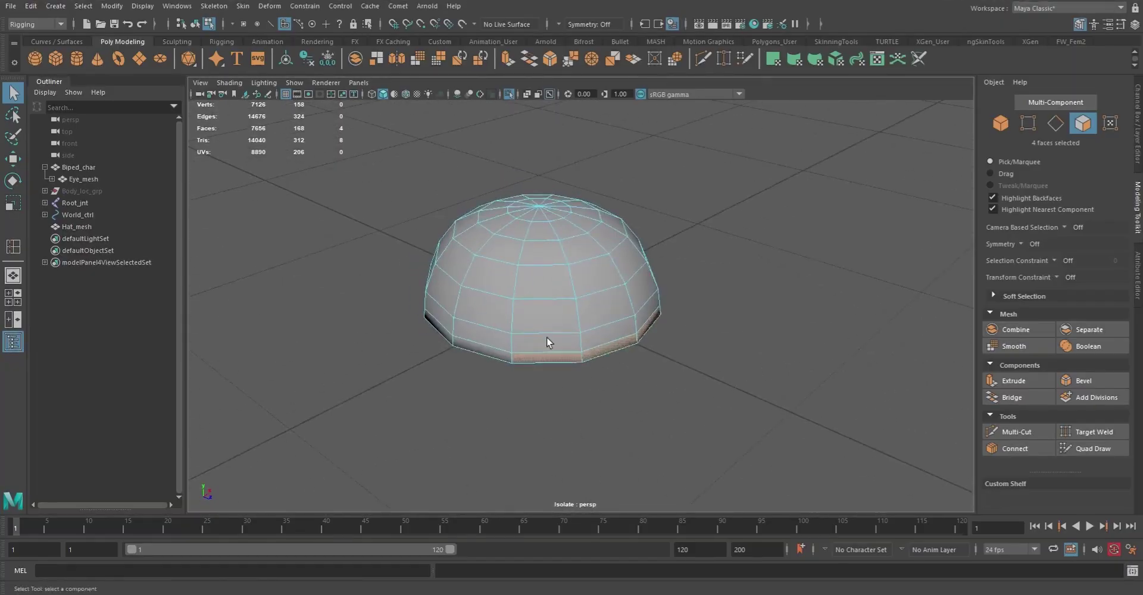
pyautogui.keyDown('alt'); pyautogui.moveTo(548, 340); pyautogui.dragTo(656, 396, button='right'); pyautogui.keyUp('alt')
pyautogui.keyDown('alt'); pyautogui.moveTo(655, 396); pyautogui.dragTo(591, 353); pyautogui.keyUp('alt')
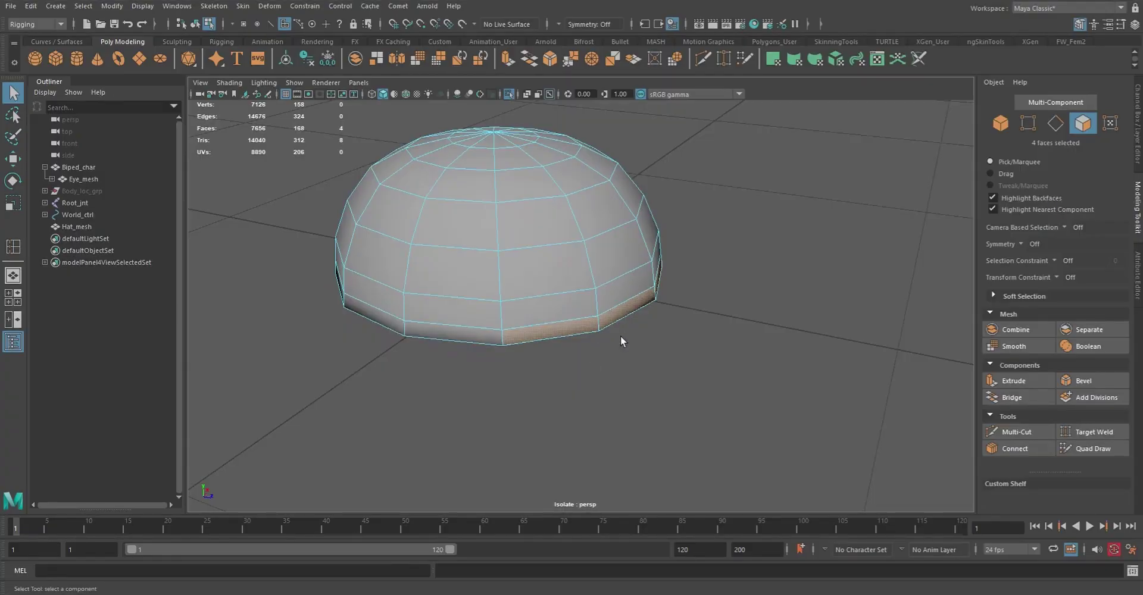
# - Extrude the four selected rim faces forward in three segments to form the hat's brim
pyautogui.press('w')
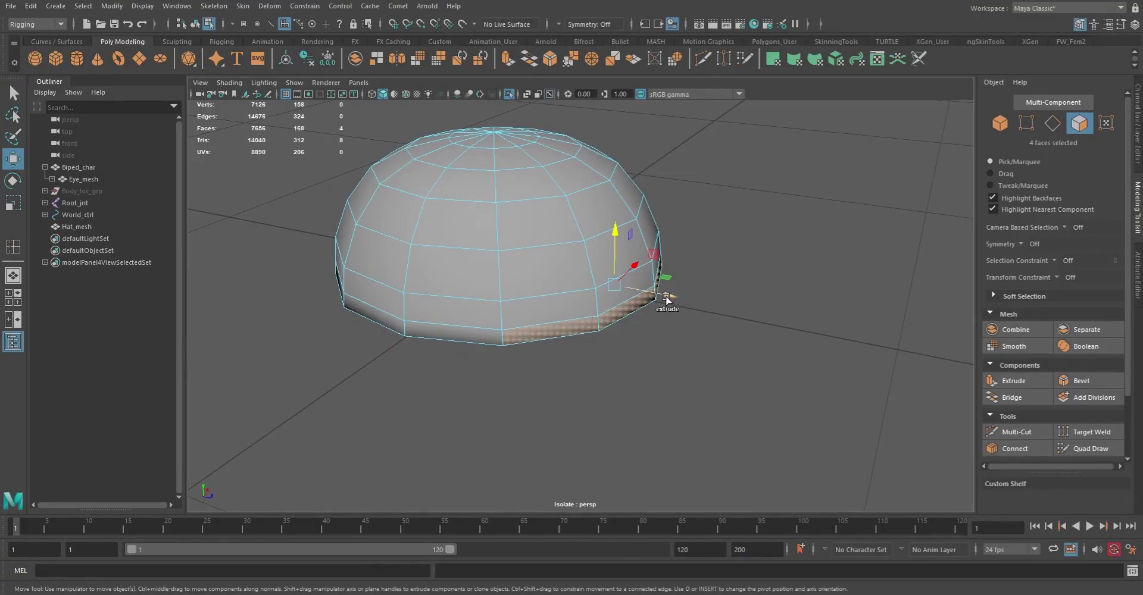
pyautogui.keyDown('shift'); pyautogui.moveTo(667, 299); pyautogui.dragTo(819, 263); pyautogui.keyUp('shift')
pyautogui.click(821, 262)
# - Switch to vertex selection and select the six middle vertices along the brim's front edge
pyautogui.click(1031, 125)
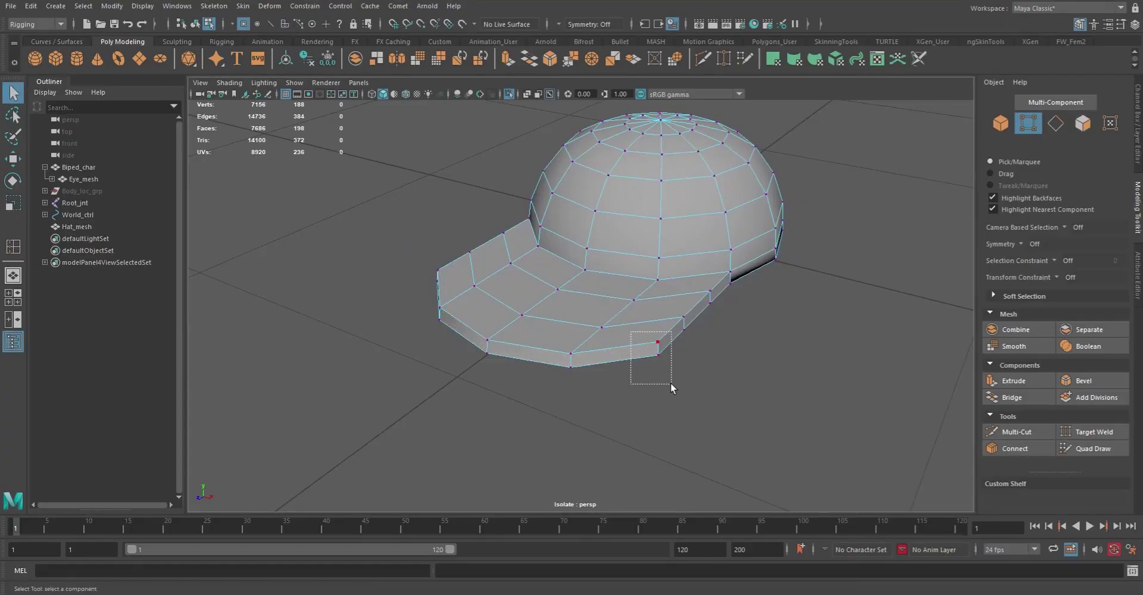
pyautogui.keyDown('alt'); pyautogui.moveTo(490, 365); pyautogui.dragTo(665, 371); pyautogui.keyUp('alt')
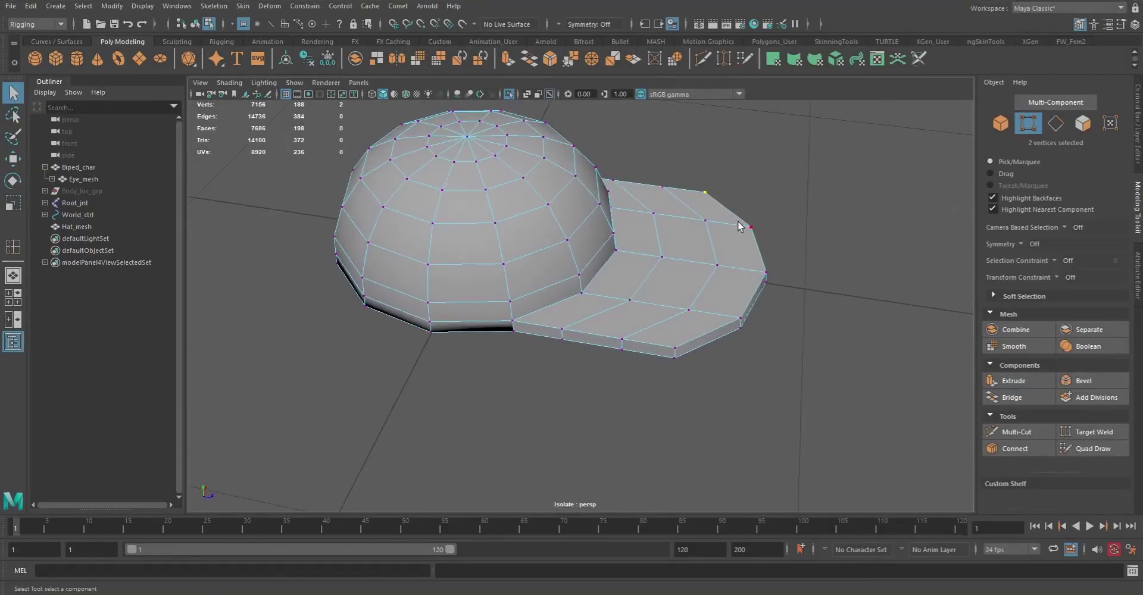
pyautogui.moveTo(792, 366); pyautogui.dragTo(794, 365)
pyautogui.keyDown('alt'); pyautogui.moveTo(795, 366); pyautogui.dragTo(615, 371); pyautogui.keyUp('alt')
pyautogui.press('w')
pyautogui.press('q')
# - Select the brim's 18 inner vertices with the Lasso tool and raise them above the side edges
pyautogui.click(615, 370)
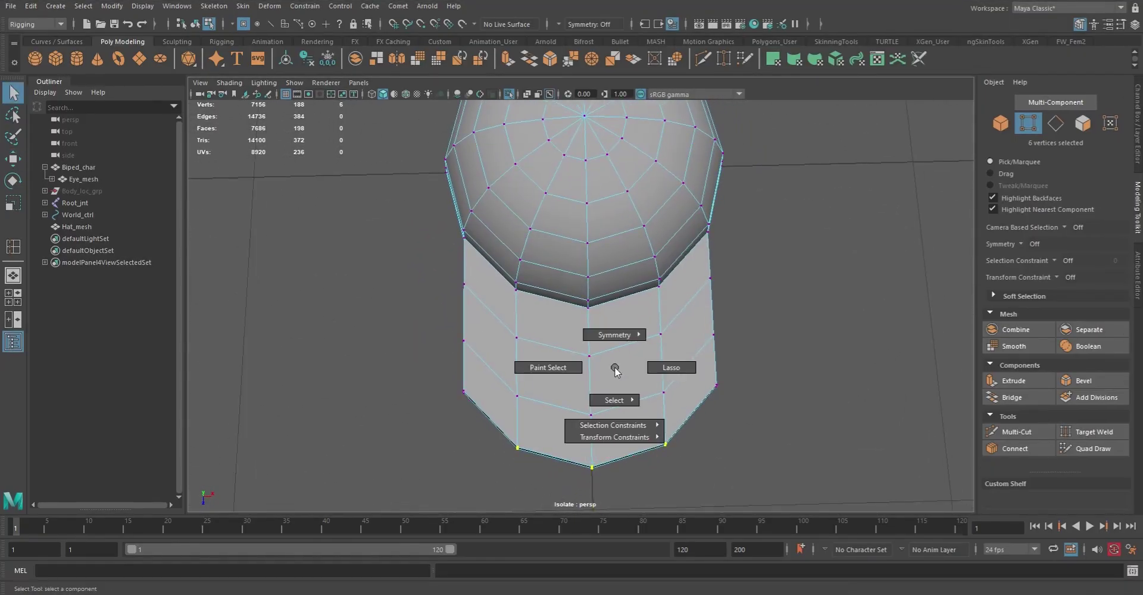
pyautogui.moveTo(689, 371); pyautogui.dragTo(666, 366)
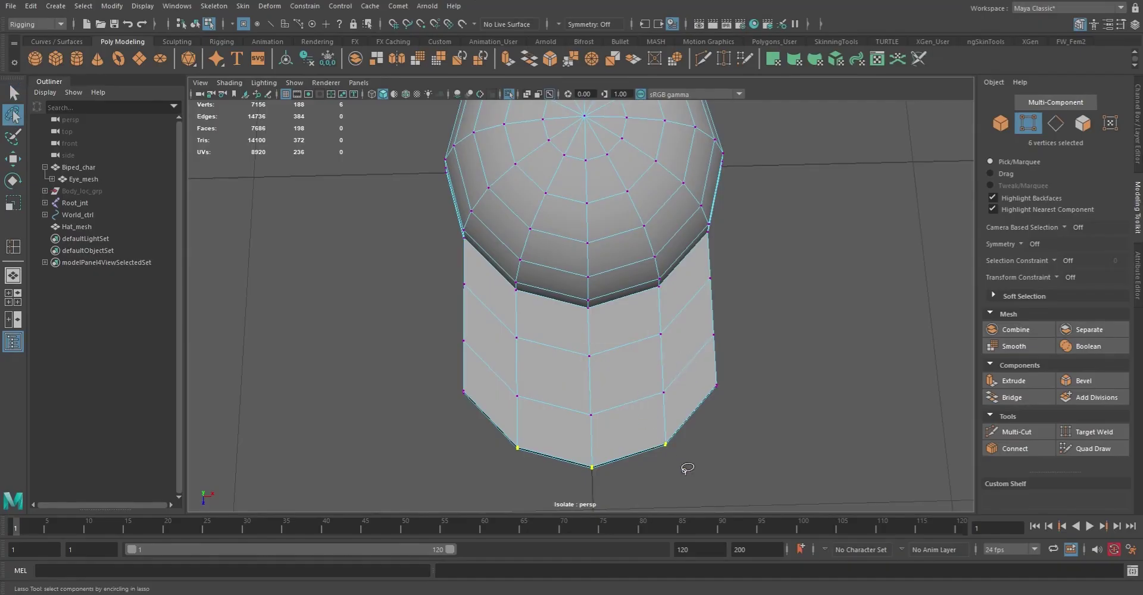
pyautogui.moveTo(509, 312)
pyautogui.mouseDown()
pyautogui.moveTo(485, 471)
pyautogui.moveTo(717, 476)
pyautogui.moveTo(691, 470)
pyautogui.mouseUp()
pyautogui.moveTo(651, 427)
pyautogui.keyDown('alt'); pyautogui.mouseDown()
pyautogui.moveTo(755, 371)
pyautogui.moveTo(748, 358)
pyautogui.mouseUp(); pyautogui.keyUp('alt')
pyautogui.keyDown('alt'); pyautogui.moveTo(698, 315); pyautogui.dragTo(769, 337, button='right'); pyautogui.keyUp('alt')
pyautogui.keyDown('alt'); pyautogui.moveTo(769, 338); pyautogui.dragTo(728, 397, button='middle'); pyautogui.keyUp('alt')
pyautogui.press('w')
pyautogui.moveTo(670, 238); pyautogui.dragTo(848, 313)
pyautogui.press('e')
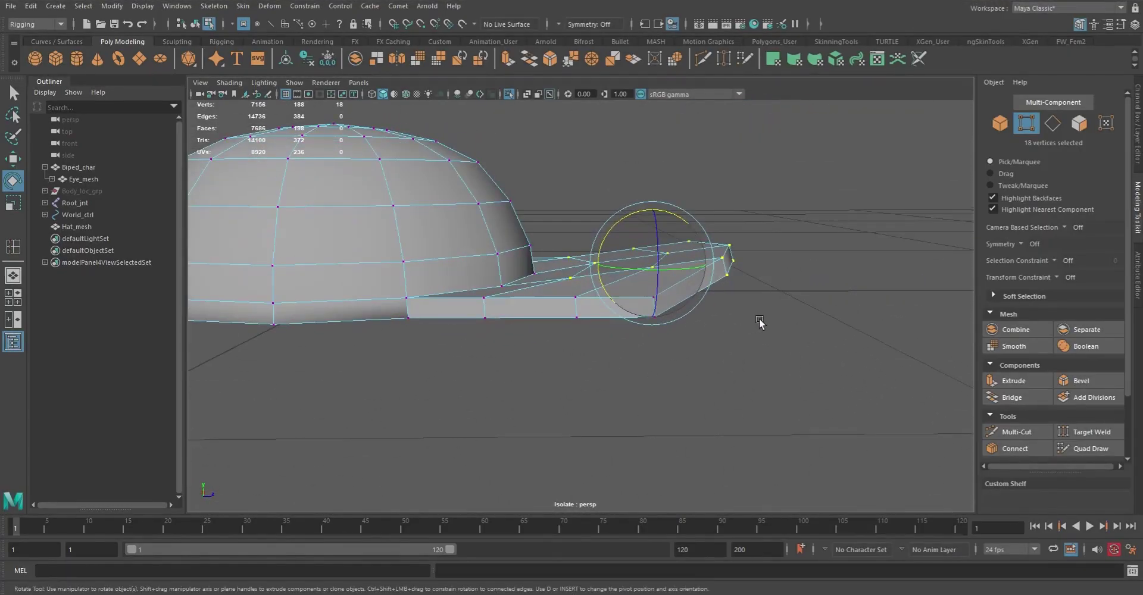
pyautogui.press('q')
# - Deselect the brim's centre line and lower the remaining 12 vertices beside it to round the arch
pyautogui.keyDown('alt'); pyautogui.moveTo(763, 316); pyautogui.dragTo(618, 323); pyautogui.keyUp('alt')
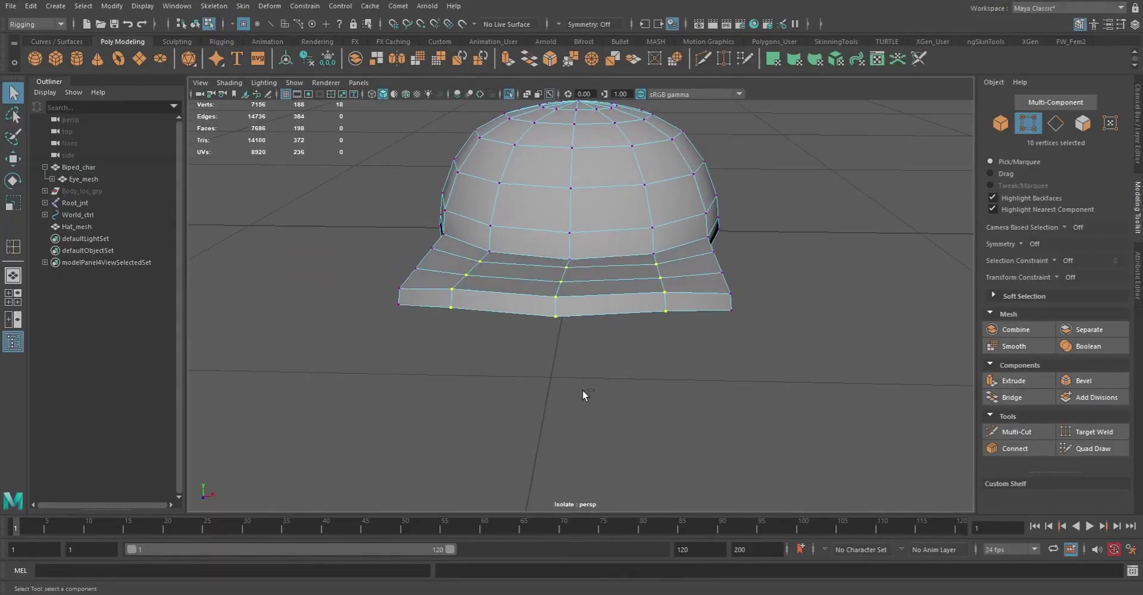
pyautogui.press('w')
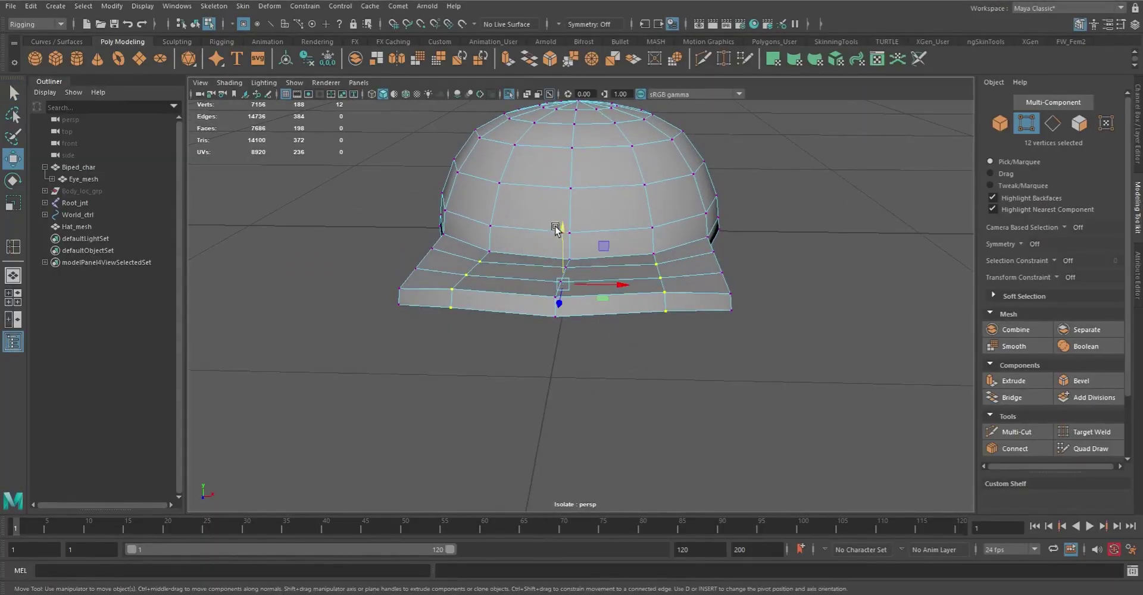
pyautogui.moveTo(565, 228); pyautogui.dragTo(731, 262)
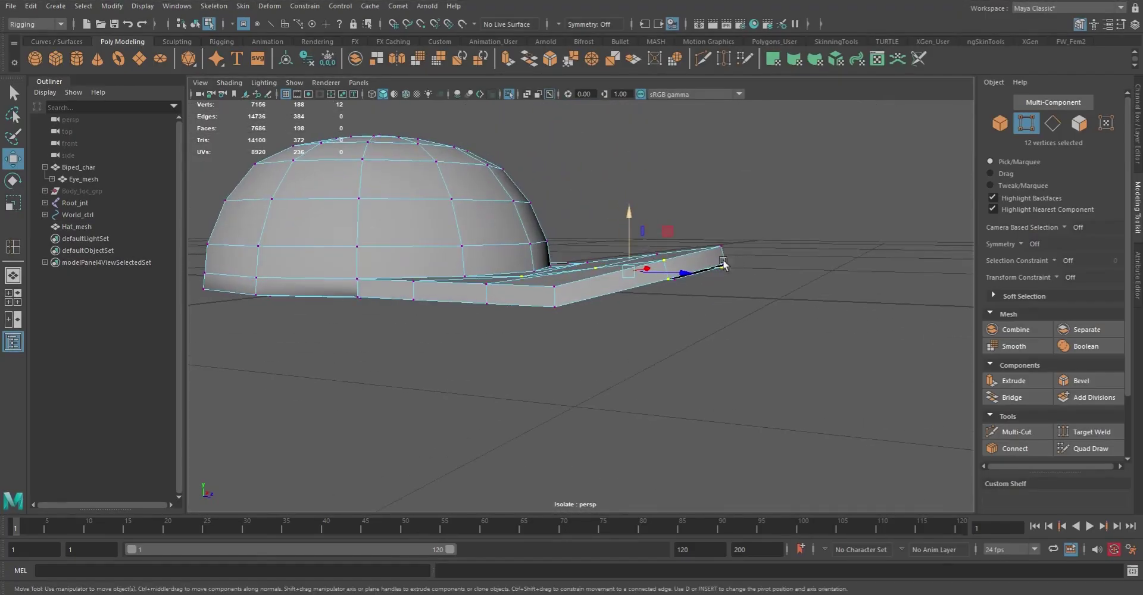
pyautogui.moveTo(626, 210); pyautogui.dragTo(630, 214)
pyautogui.keyDown('alt'); pyautogui.moveTo(630, 215); pyautogui.dragTo(471, 235); pyautogui.keyUp('alt')
pyautogui.keyDown('alt'); pyautogui.moveTo(577, 297); pyautogui.dragTo(595, 340); pyautogui.keyUp('alt')
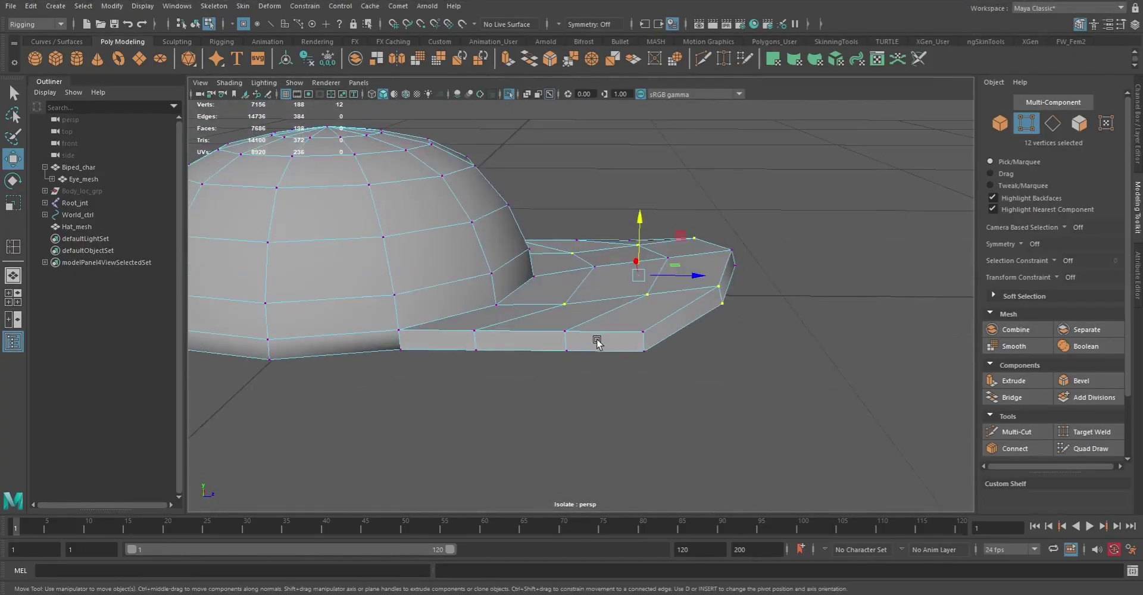
# - Select the four vertices at the brim's two front corners and raise them slightly
pyautogui.keyDown('alt'); pyautogui.moveTo(663, 330); pyautogui.dragTo(661, 378); pyautogui.keyUp('alt')
pyautogui.press('q')
pyautogui.moveTo(607, 159); pyautogui.dragTo(629, 184)
pyautogui.keyDown('alt'); pyautogui.moveTo(700, 475); pyautogui.dragTo(602, 365); pyautogui.keyUp('alt')
pyautogui.press('w')
pyautogui.moveTo(596, 229); pyautogui.dragTo(594, 223)
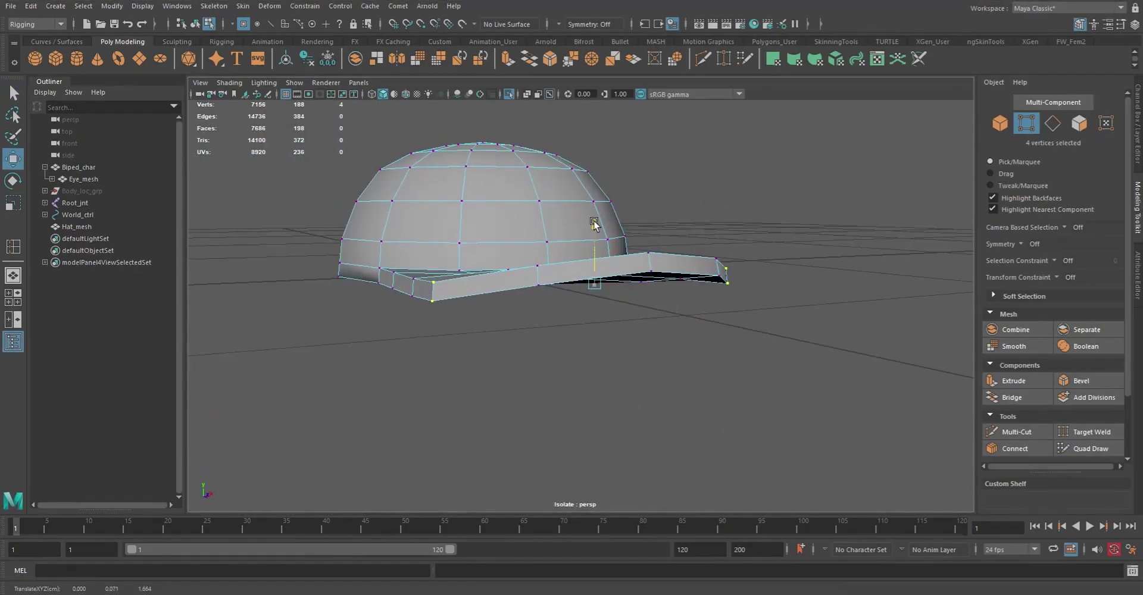
# - Select the four side-edge vertices of the brim nearest the dome and raise them slightly
pyautogui.keyDown('alt'); pyautogui.moveTo(494, 310); pyautogui.dragTo(604, 338); pyautogui.keyUp('alt')
pyautogui.moveTo(559, 374); pyautogui.dragTo(531, 315)
pyautogui.moveTo(559, 207); pyautogui.dragTo(517, 400)
pyautogui.keyDown('alt'); pyautogui.moveTo(536, 354); pyautogui.dragTo(528, 415); pyautogui.keyUp('alt')
pyautogui.keyDown('shift'); pyautogui.moveTo(477, 143); pyautogui.dragTo(514, 187); pyautogui.keyUp('shift')
pyautogui.keyDown('alt'); pyautogui.moveTo(527, 304); pyautogui.dragTo(536, 189); pyautogui.keyUp('alt')
pyautogui.keyDown('alt'); pyautogui.moveTo(530, 286); pyautogui.dragTo(595, 291); pyautogui.keyUp('alt')
pyautogui.moveTo(504, 225); pyautogui.dragTo(503, 225)
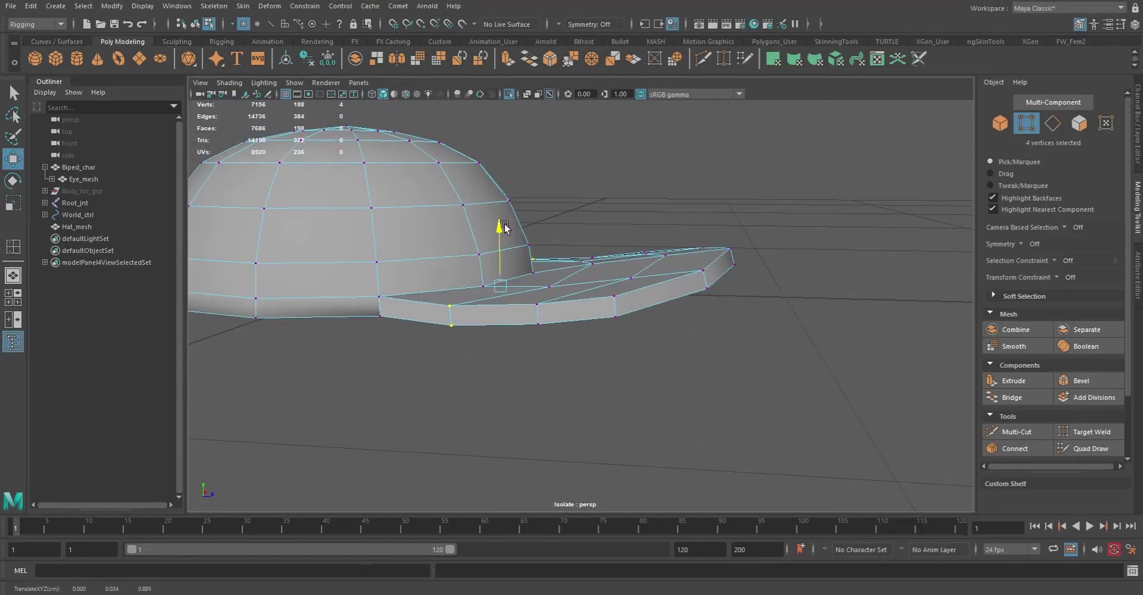
# - Select the eight inner vertices on both sides of the brim's centre line and raise them slightly
pyautogui.keyDown('alt'); pyautogui.moveTo(593, 287); pyautogui.dragTo(643, 298); pyautogui.keyUp('alt')
pyautogui.press('q')
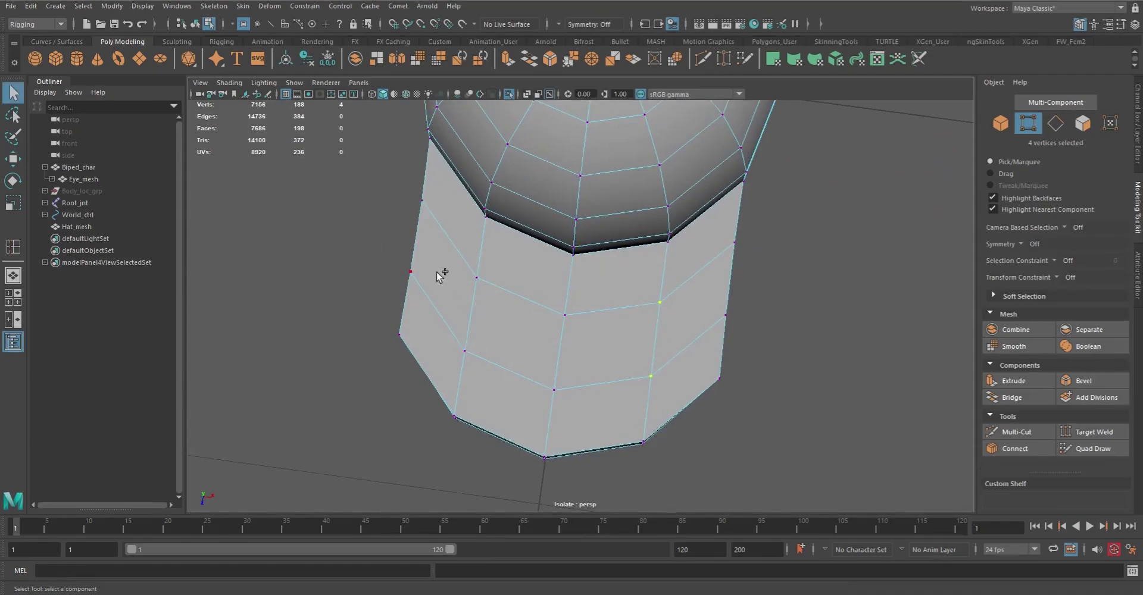
pyautogui.keyDown('alt'); pyautogui.moveTo(521, 373); pyautogui.dragTo(669, 285); pyautogui.keyUp('alt')
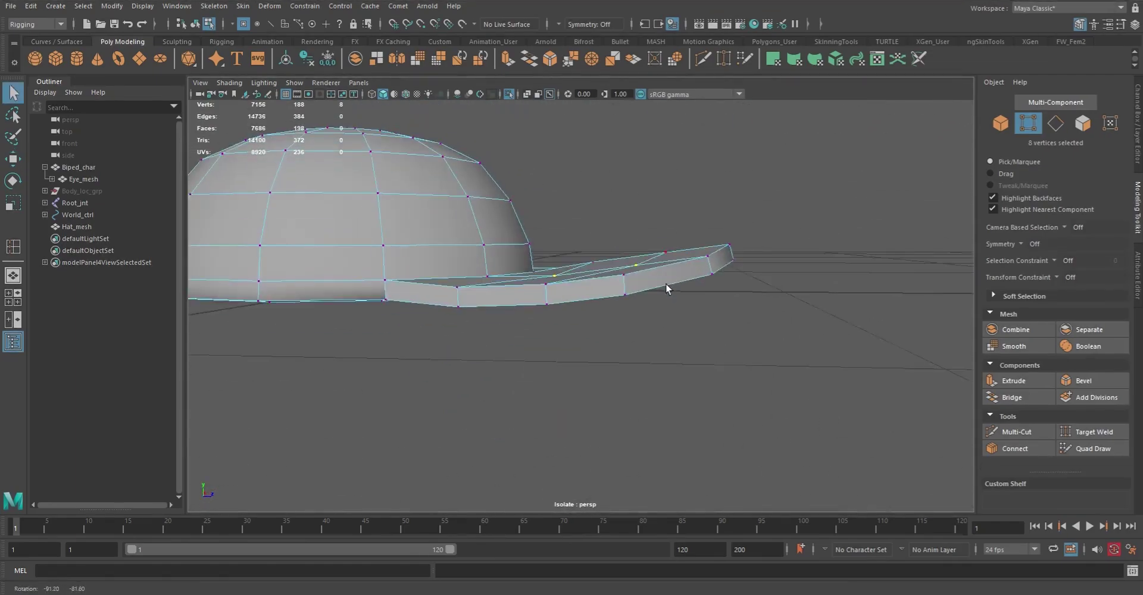
pyautogui.press('w')
pyautogui.moveTo(608, 216); pyautogui.dragTo(608, 216)
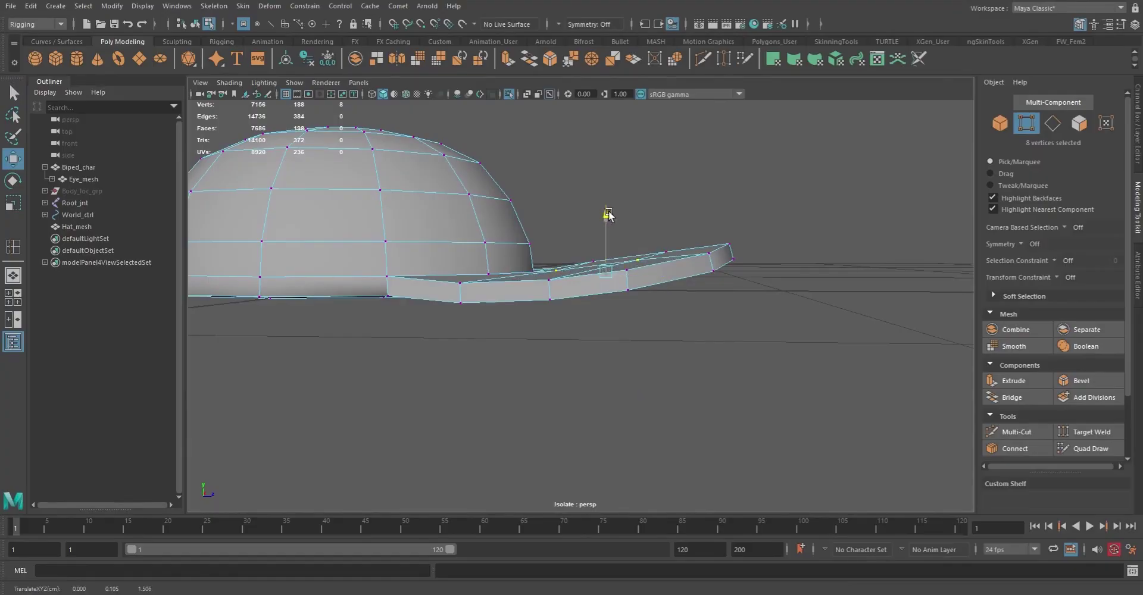
# - In the top view, select the brim's four front corner vertices and scale them inward to round the outline
pyautogui.keyDown('alt'); pyautogui.moveTo(654, 268); pyautogui.dragTo(421, 294); pyautogui.keyUp('alt')
pyautogui.keyDown('alt'); pyautogui.moveTo(628, 329); pyautogui.dragTo(494, 369); pyautogui.keyUp('alt')
pyautogui.press('space')
pyautogui.press('f')
pyautogui.keyDown('alt'); pyautogui.moveTo(718, 285); pyautogui.dragTo(854, 315, button='right'); pyautogui.keyUp('alt')
pyautogui.keyDown('alt'); pyautogui.moveTo(471, 229); pyautogui.dragTo(729, 289, button='right'); pyautogui.keyUp('alt')
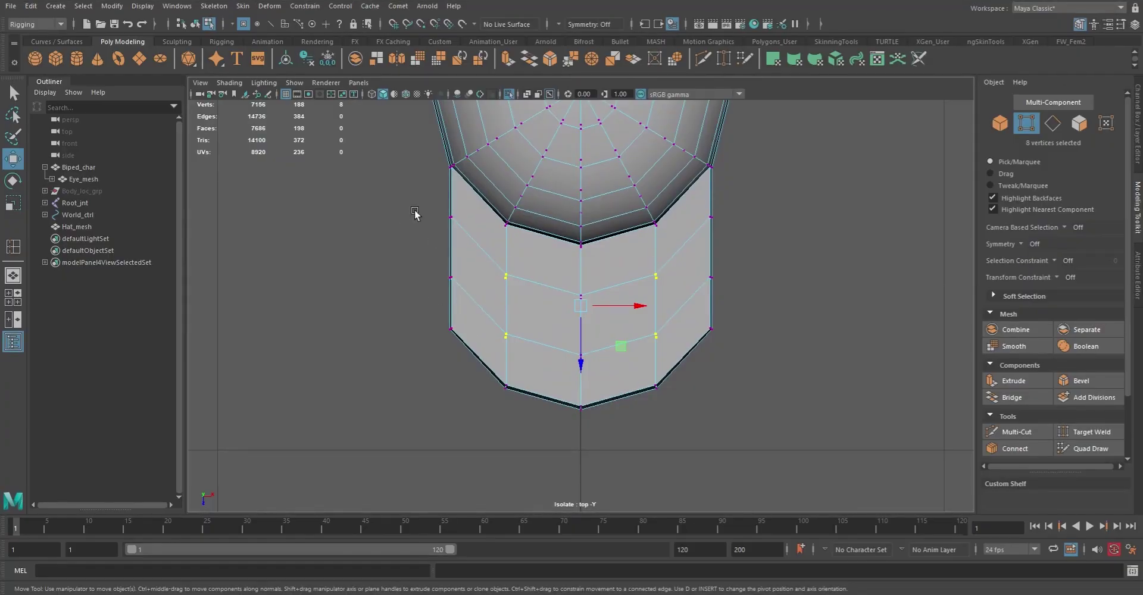
pyautogui.press('q')
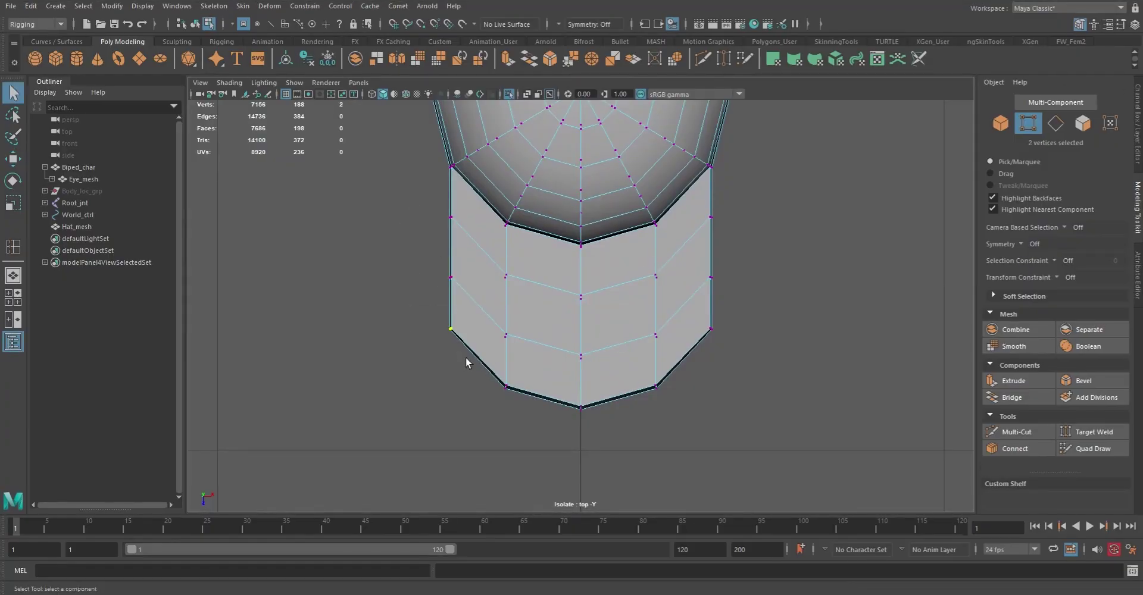
pyautogui.press('r')
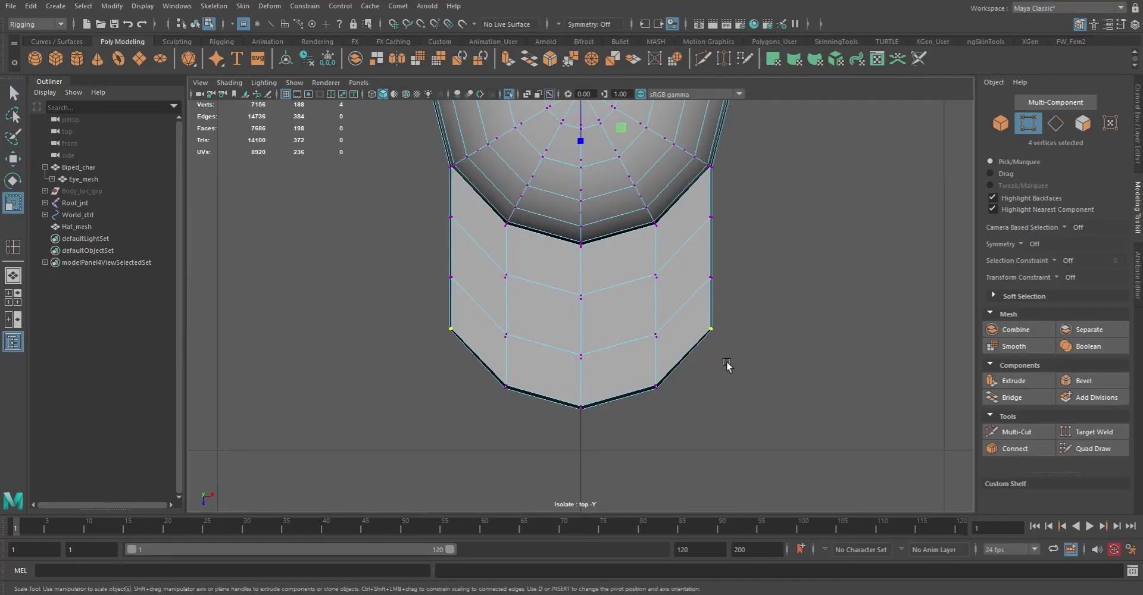
pyautogui.keyDown('alt'); pyautogui.moveTo(648, 248); pyautogui.dragTo(662, 274, button='middle'); pyautogui.keyUp('alt')
pyautogui.moveTo(641, 155); pyautogui.dragTo(638, 155)
# - Select the four vertices midway along the brim's side edges and scale them slightly inward
pyautogui.press('q')
pyautogui.moveTo(744, 328); pyautogui.dragTo(721, 352)
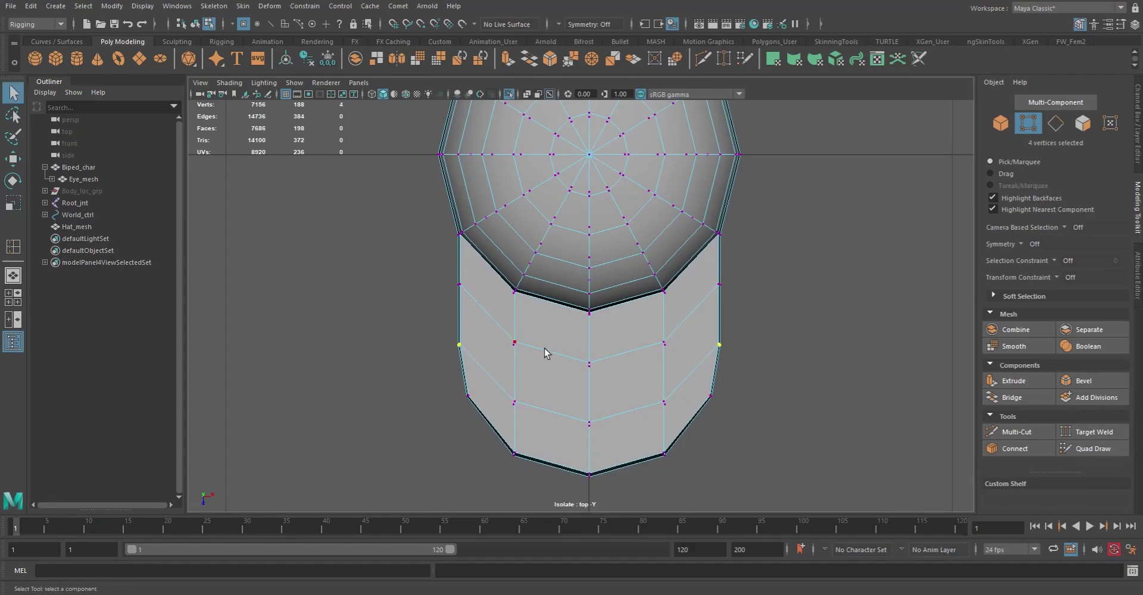
pyautogui.press('r')
pyautogui.moveTo(730, 206); pyautogui.dragTo(729, 207, button='middle')
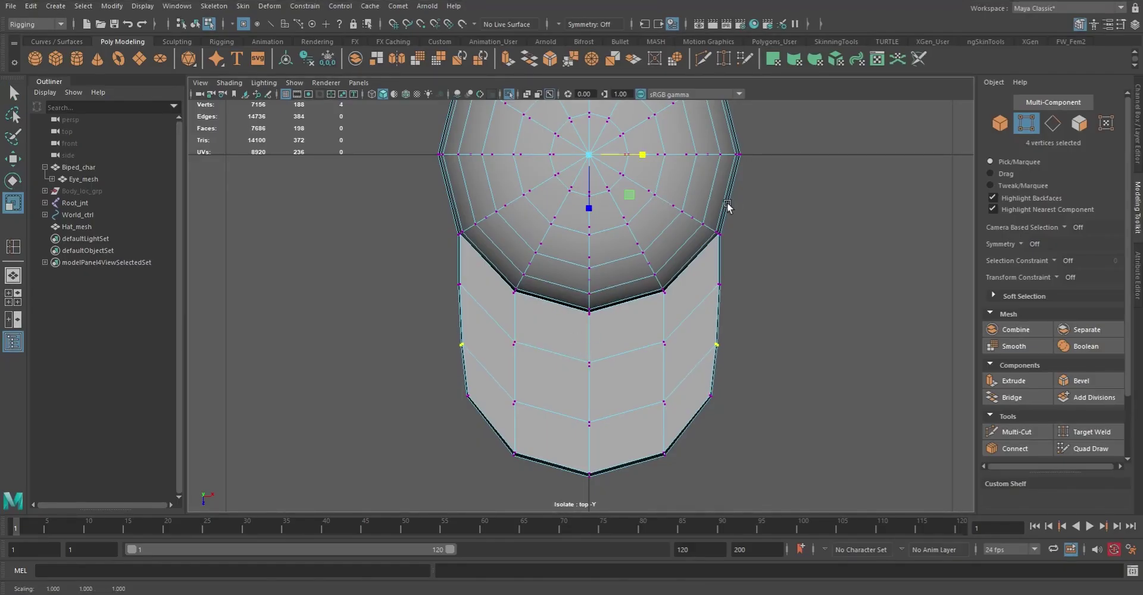
pyautogui.press('space')
pyautogui.moveTo(727, 400); pyautogui.dragTo(727, 343)
pyautogui.keyDown('alt'); pyautogui.moveTo(660, 385); pyautogui.dragTo(902, 298); pyautogui.keyUp('alt')
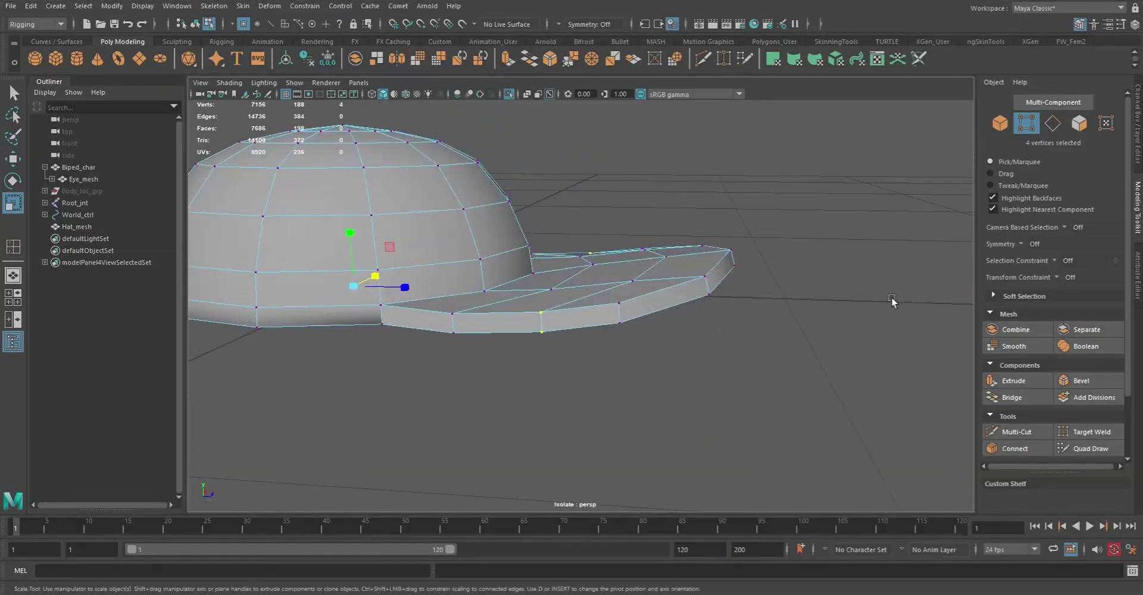
pyautogui.keyDown('alt'); pyautogui.moveTo(592, 337); pyautogui.dragTo(717, 347, button='middle'); pyautogui.keyUp('alt')
pyautogui.moveTo(717, 347)
pyautogui.keyDown('alt'); pyautogui.mouseDown()
pyautogui.moveTo(708, 365)
pyautogui.moveTo(717, 330)
pyautogui.mouseUp(); pyautogui.keyUp('alt')
# - Lasso the brim's 30 vertices in the top view, leaving out the row at the dome, and adjust their height in perspective
pyautogui.press('space')
pyautogui.keyDown('alt'); pyautogui.moveTo(604, 420); pyautogui.dragTo(638, 430); pyautogui.keyUp('alt')
pyautogui.press('space')
pyautogui.moveTo(639, 430); pyautogui.dragTo(635, 431)
pyautogui.moveTo(557, 431); pyautogui.dragTo(557, 431)
pyautogui.keyDown('alt'); pyautogui.moveTo(759, 330); pyautogui.dragTo(725, 320, button='right'); pyautogui.keyUp('alt')
pyautogui.press('q')
pyautogui.moveTo(719, 321); pyautogui.dragTo(781, 325)
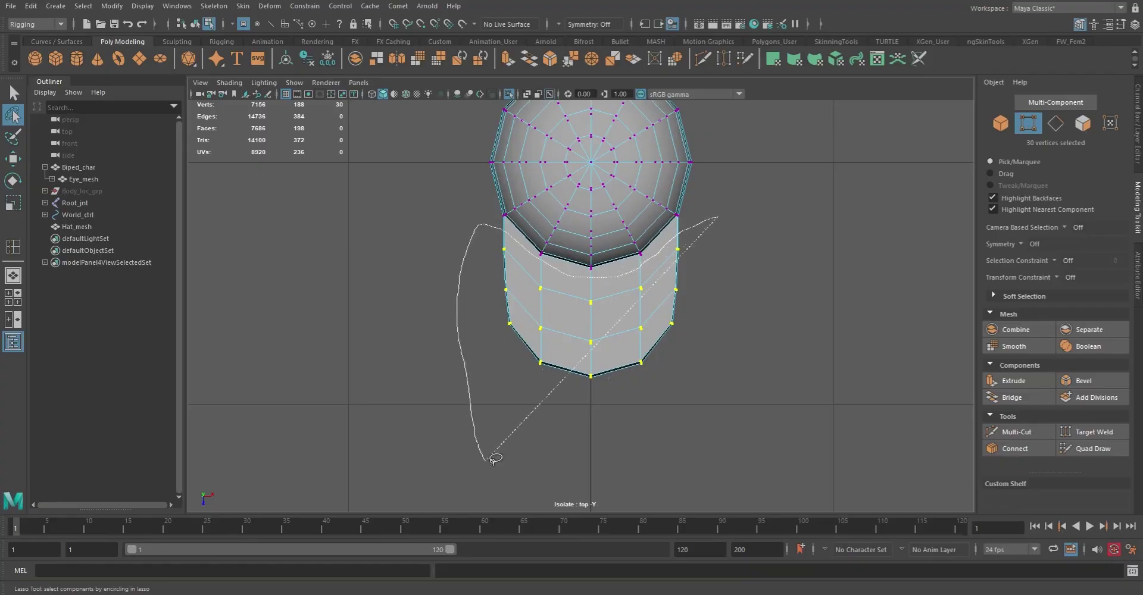
pyautogui.press('space')
pyautogui.moveTo(708, 342); pyautogui.dragTo(439, 338)
pyautogui.press('e')
pyautogui.keyDown('alt'); pyautogui.moveTo(538, 317); pyautogui.dragTo(496, 311); pyautogui.keyUp('alt')
pyautogui.keyDown('alt'); pyautogui.moveTo(452, 284); pyautogui.dragTo(440, 257); pyautogui.keyUp('alt')
pyautogui.press('w')
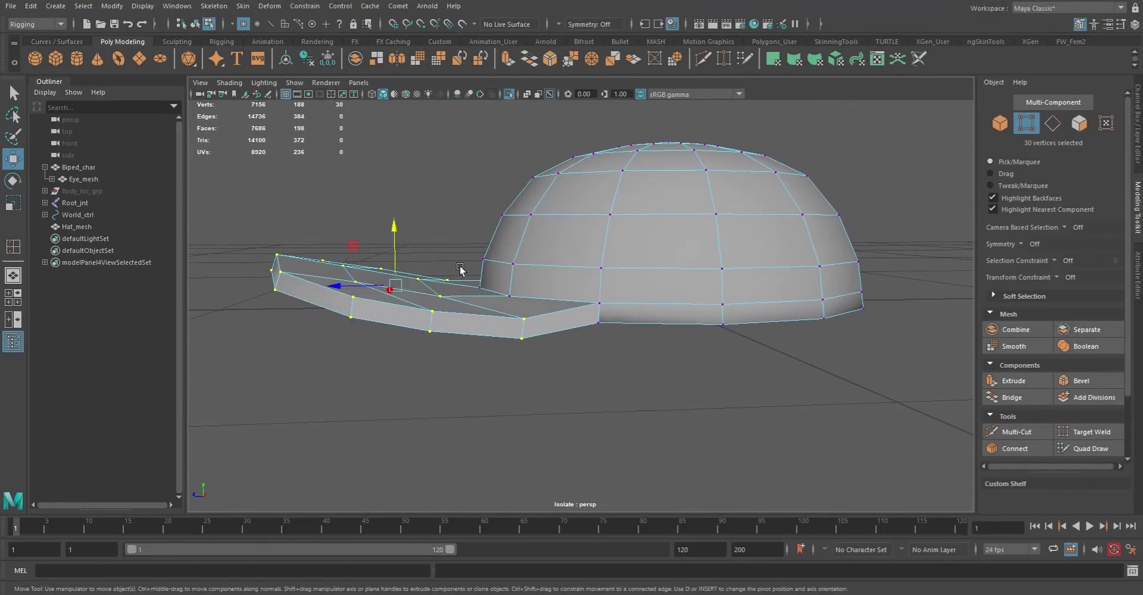
pyautogui.moveTo(397, 228); pyautogui.dragTo(736, 235)
# - Raise the brim's top centre vertex nearest the dome and adjust the two vertices on either side of it
pyautogui.press('q')
pyautogui.click(743, 274)
pyautogui.press('w')
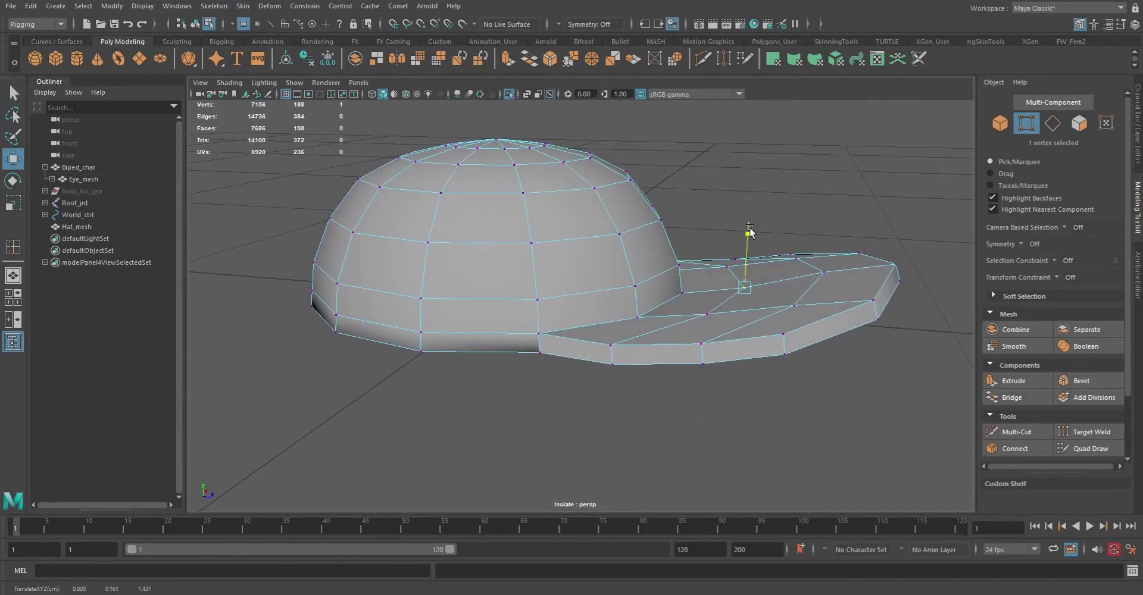
pyautogui.keyDown('alt'); pyautogui.moveTo(808, 286); pyautogui.dragTo(650, 324); pyautogui.keyUp('alt')
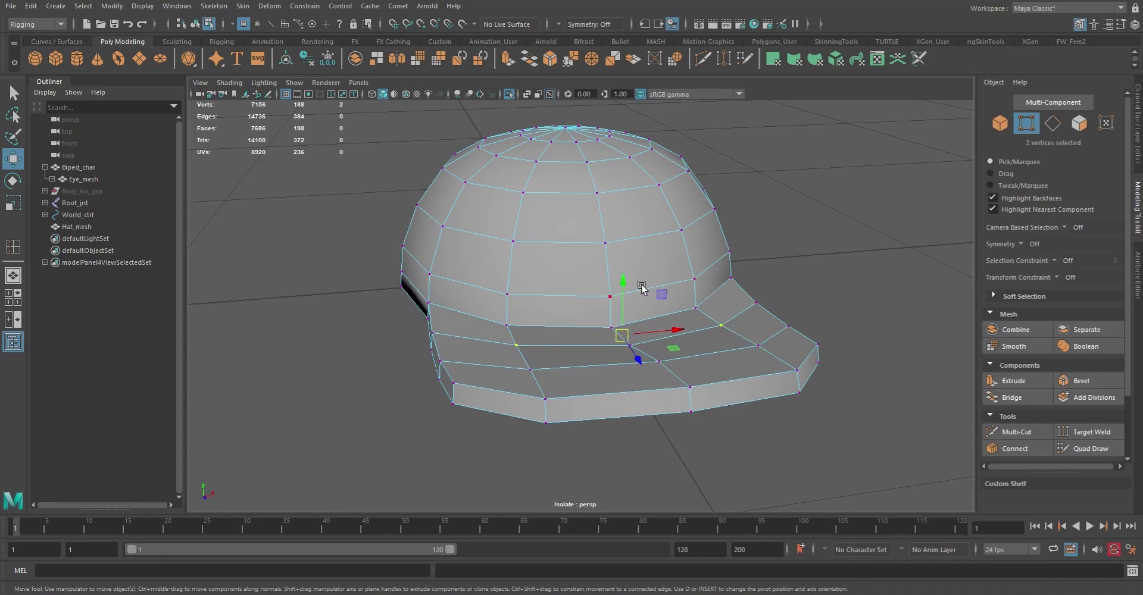
pyautogui.keyDown('alt'); pyautogui.moveTo(624, 295); pyautogui.dragTo(681, 373); pyautogui.keyUp('alt')
# - Select the ten edges along the brim's upper outer outline and bevel them
pyautogui.press('q')
pyautogui.keyDown('alt'); pyautogui.moveTo(681, 373); pyautogui.dragTo(617, 321, button='right'); pyautogui.keyUp('alt')
pyautogui.keyDown('alt'); pyautogui.moveTo(618, 322); pyautogui.dragTo(647, 333); pyautogui.keyUp('alt')
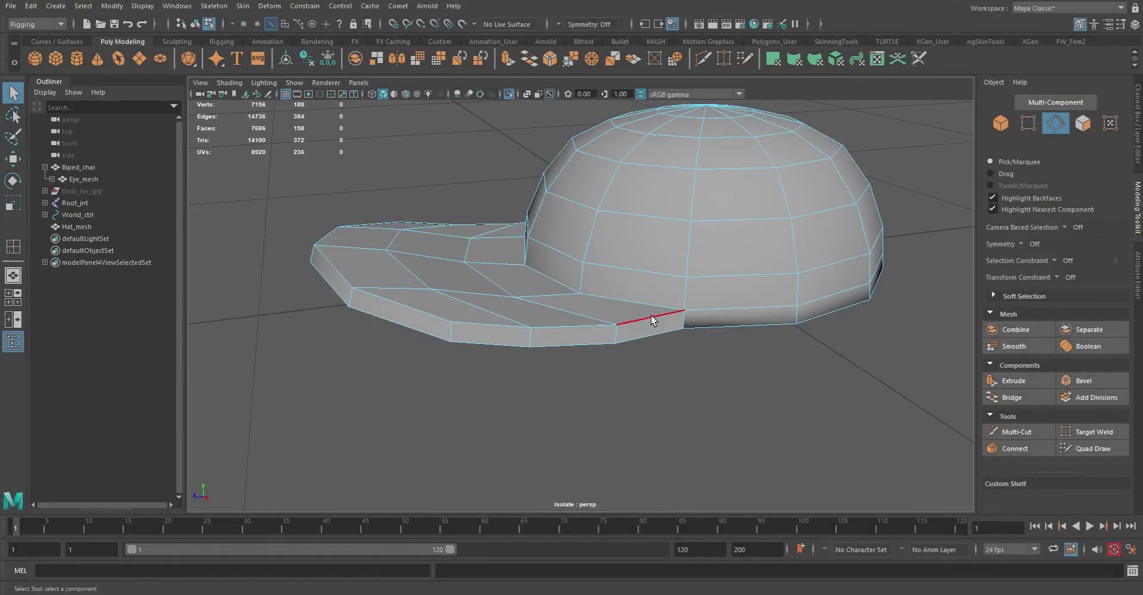
pyautogui.keyDown('alt'); pyautogui.moveTo(632, 325); pyautogui.dragTo(634, 339); pyautogui.keyUp('alt')
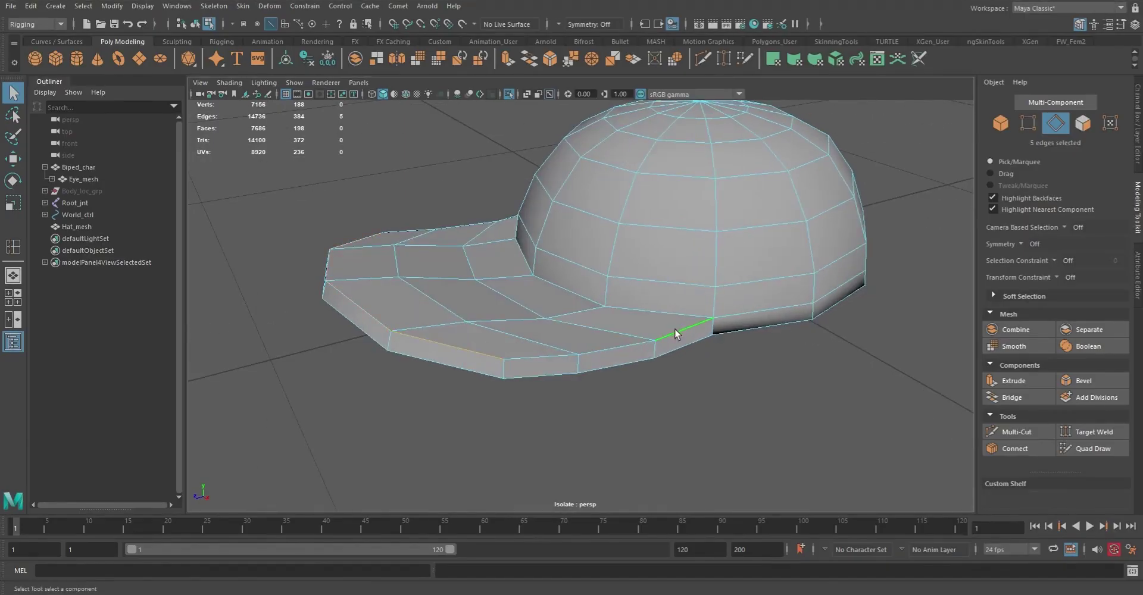
pyautogui.keyDown('alt'); pyautogui.moveTo(539, 304); pyautogui.dragTo(604, 324); pyautogui.keyUp('alt')
pyautogui.click(466, 297)
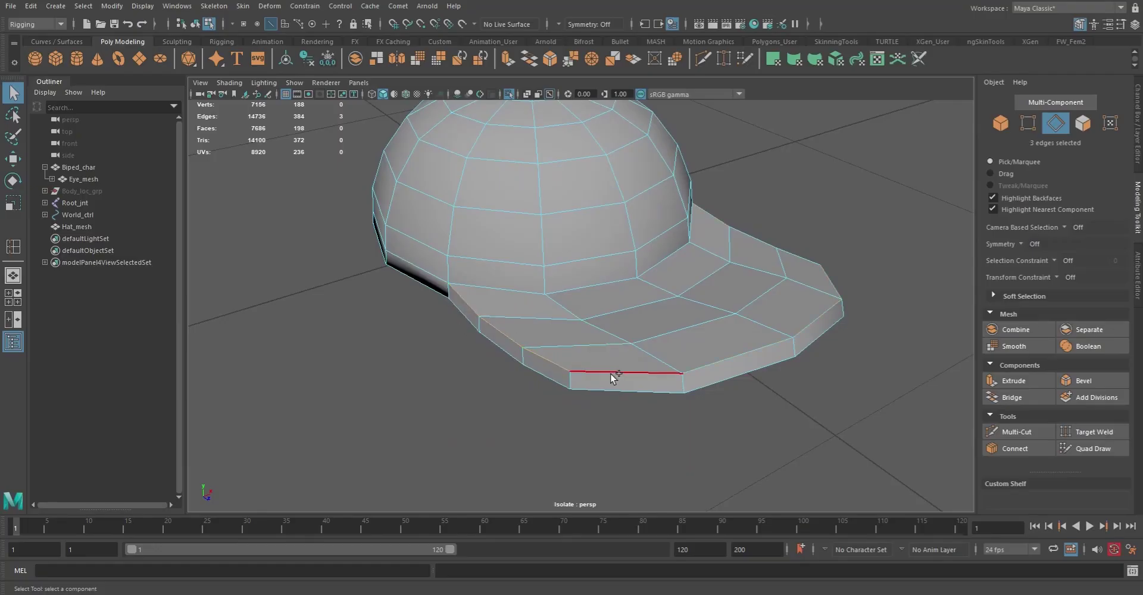
pyautogui.keyDown('shift'); pyautogui.click(816, 320); pyautogui.keyUp('shift')
pyautogui.keyDown('alt'); pyautogui.moveTo(816, 320); pyautogui.dragTo(736, 340); pyautogui.keyUp('alt')
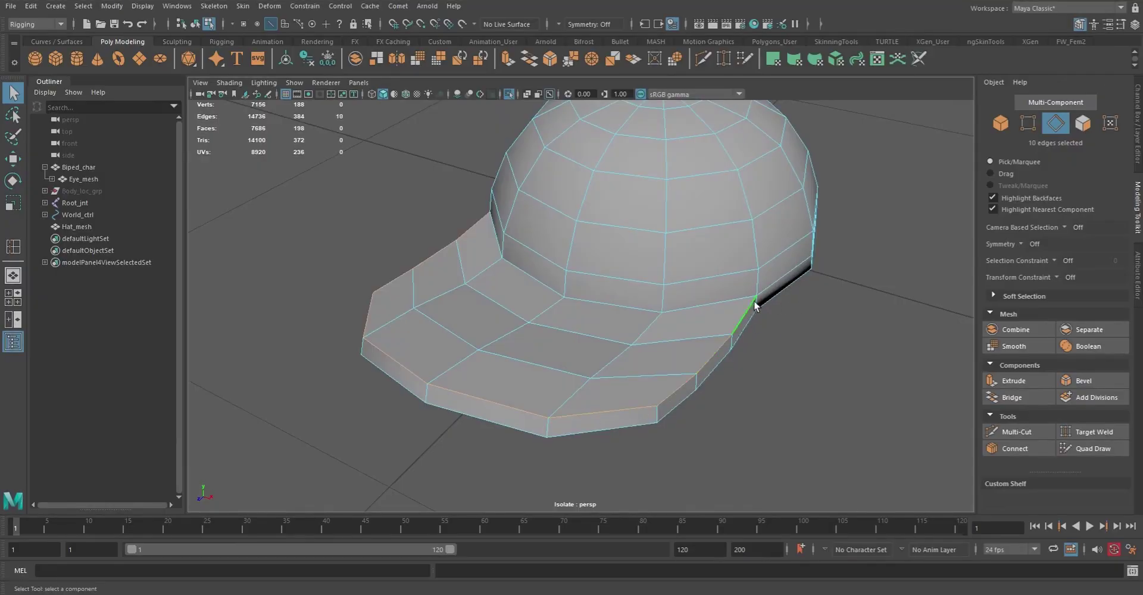
pyautogui.click(1087, 382)
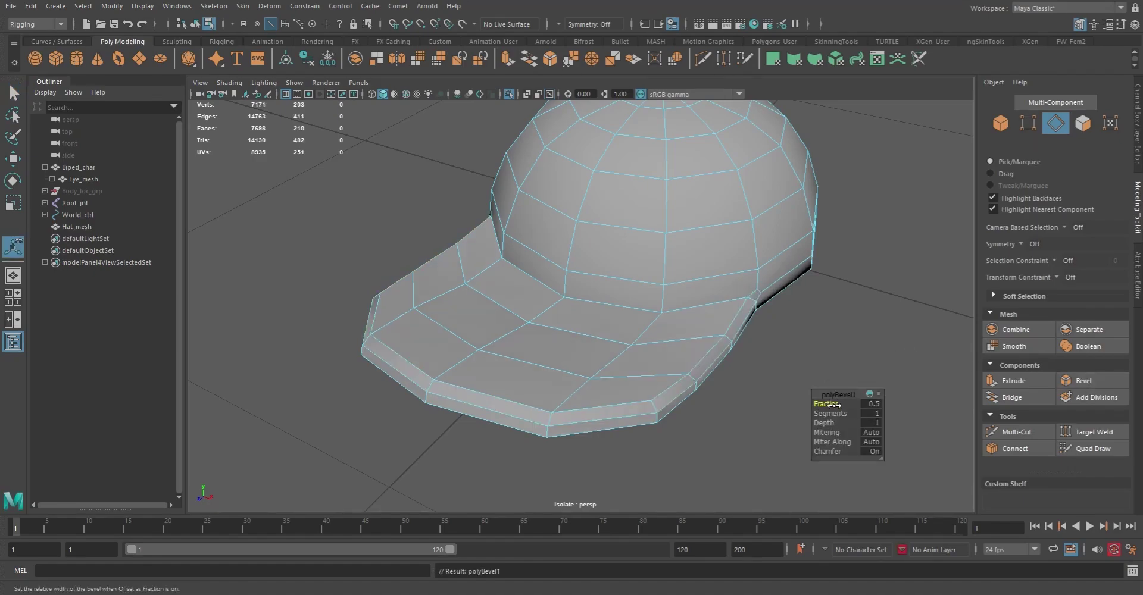
# - Adjust the bevel's fraction and segments, and return to object selection
pyautogui.click(870, 404)
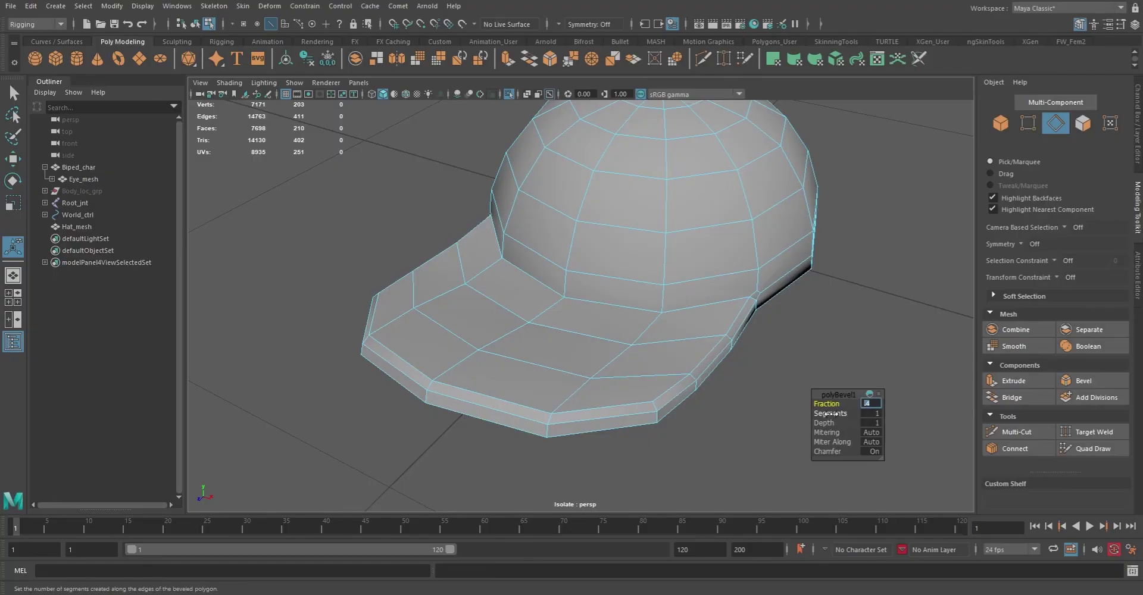
pyautogui.keyDown('alt'); pyautogui.moveTo(625, 385); pyautogui.dragTo(751, 363); pyautogui.keyUp('alt')
pyautogui.click(716, 360)
pyautogui.click(1001, 130)
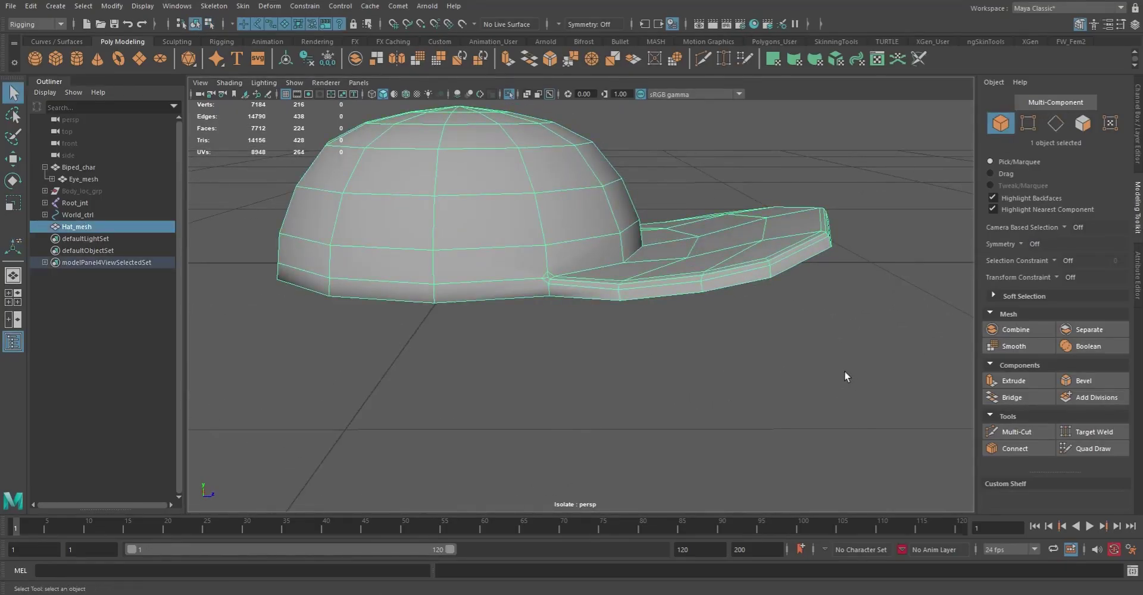
pyautogui.keyDown('alt'); pyautogui.moveTo(852, 378); pyautogui.dragTo(717, 381); pyautogui.keyUp('alt')
pyautogui.keyDown('alt'); pyautogui.moveTo(717, 381); pyautogui.dragTo(599, 323, button='right'); pyautogui.keyUp('alt')
pyautogui.keyDown('alt'); pyautogui.moveTo(599, 323); pyautogui.dragTo(510, 263); pyautogui.keyUp('alt')
pyautogui.keyDown('alt'); pyautogui.moveTo(510, 263); pyautogui.dragTo(519, 386, button='middle'); pyautogui.keyUp('alt')
pyautogui.keyDown('alt'); pyautogui.moveTo(519, 385); pyautogui.dragTo(510, 312, button='right'); pyautogui.keyUp('alt')
pyautogui.keyDown('alt'); pyautogui.moveTo(510, 312); pyautogui.dragTo(536, 313); pyautogui.keyUp('alt')
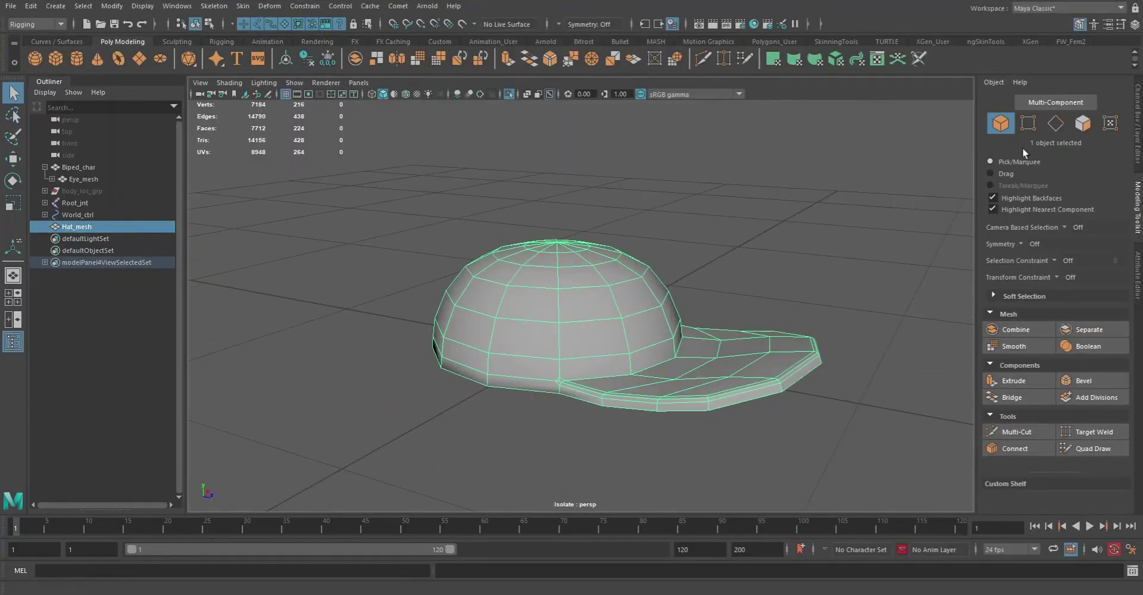
# - Select the dome's 74 upper vertices and scale them to flatten the top of the crown
pyautogui.press('F8')
pyautogui.keyDown('alt'); pyautogui.moveTo(793, 357); pyautogui.dragTo(818, 322); pyautogui.keyUp('alt')
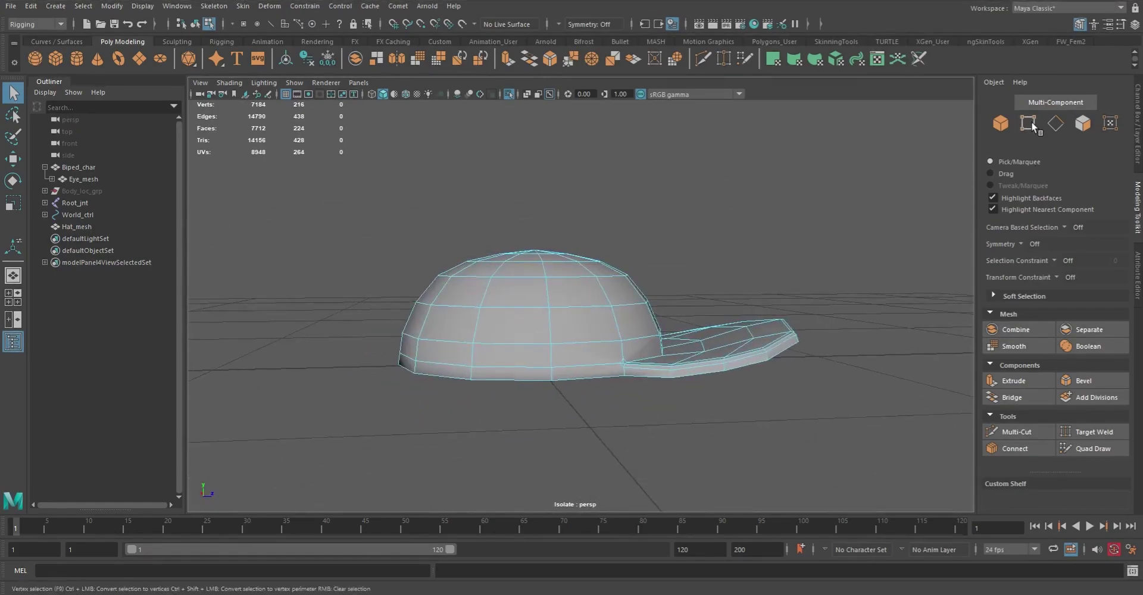
pyautogui.keyDown('alt'); pyautogui.moveTo(659, 316); pyautogui.dragTo(632, 333); pyautogui.keyUp('alt')
pyautogui.press('w')
pyautogui.moveTo(542, 210); pyautogui.dragTo(589, 255)
pyautogui.press('r')
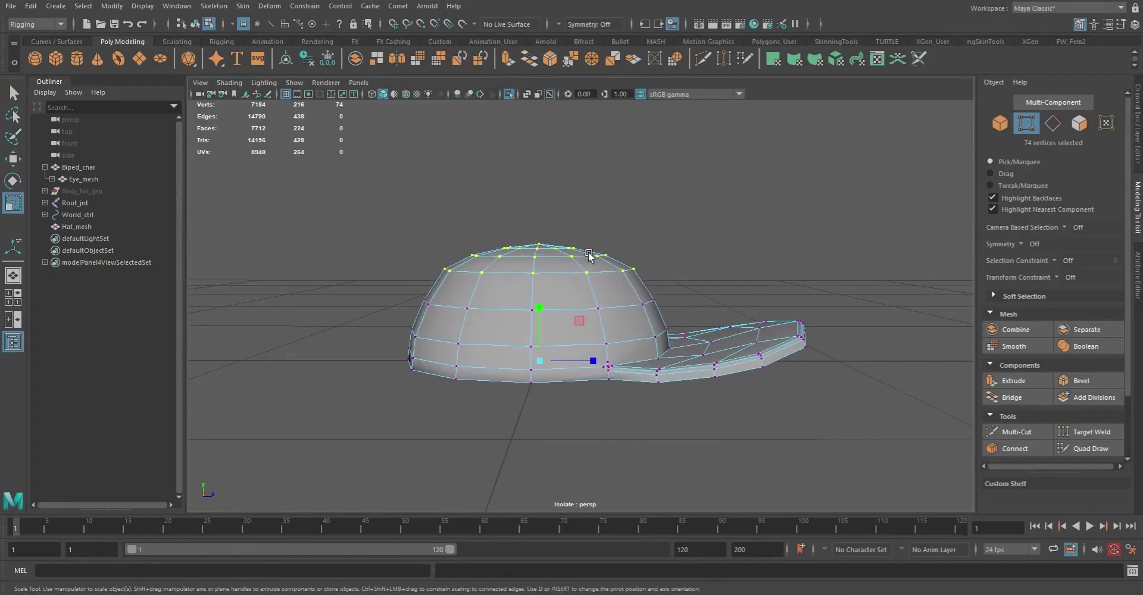
pyautogui.moveTo(587, 367); pyautogui.dragTo(596, 362)
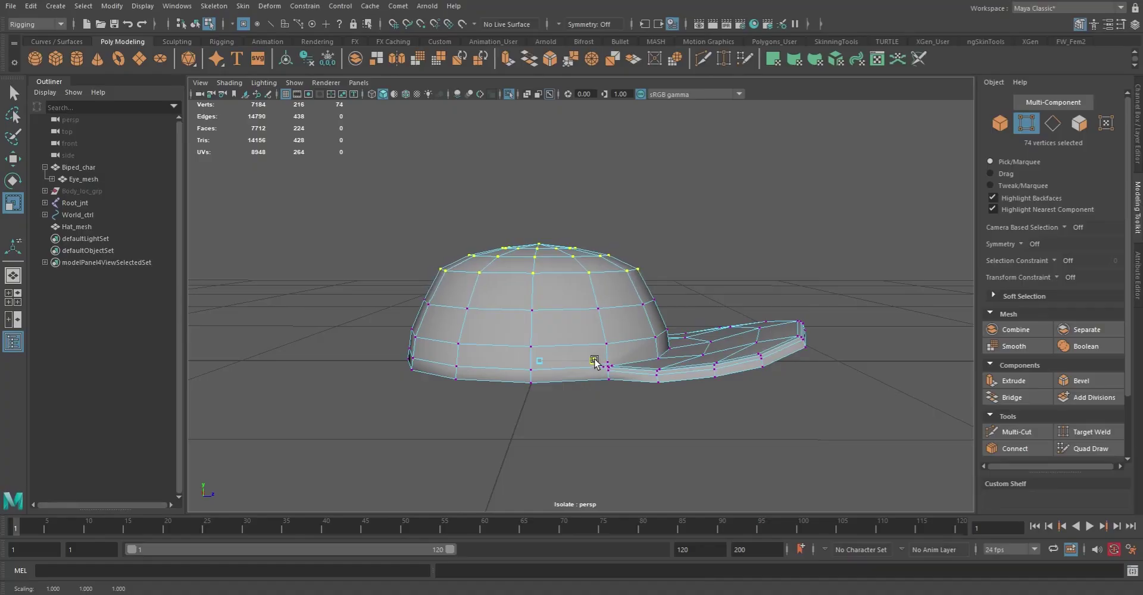
pyautogui.moveTo(546, 312); pyautogui.dragTo(542, 314)
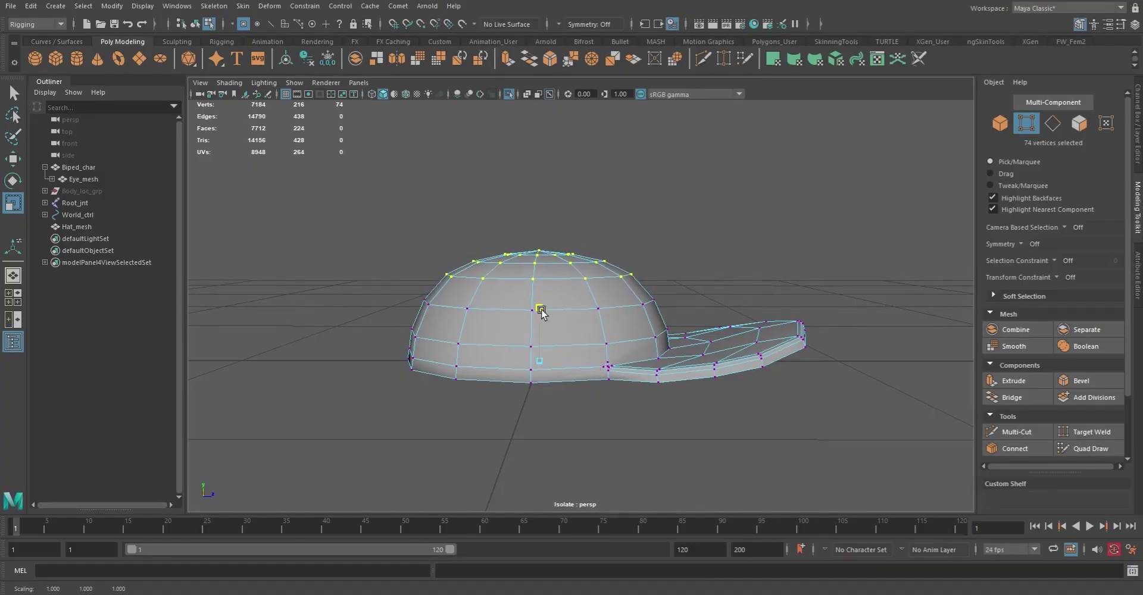
pyautogui.press('q')
pyautogui.keyDown('alt'); pyautogui.moveTo(605, 409); pyautogui.dragTo(513, 391); pyautogui.keyUp('alt')
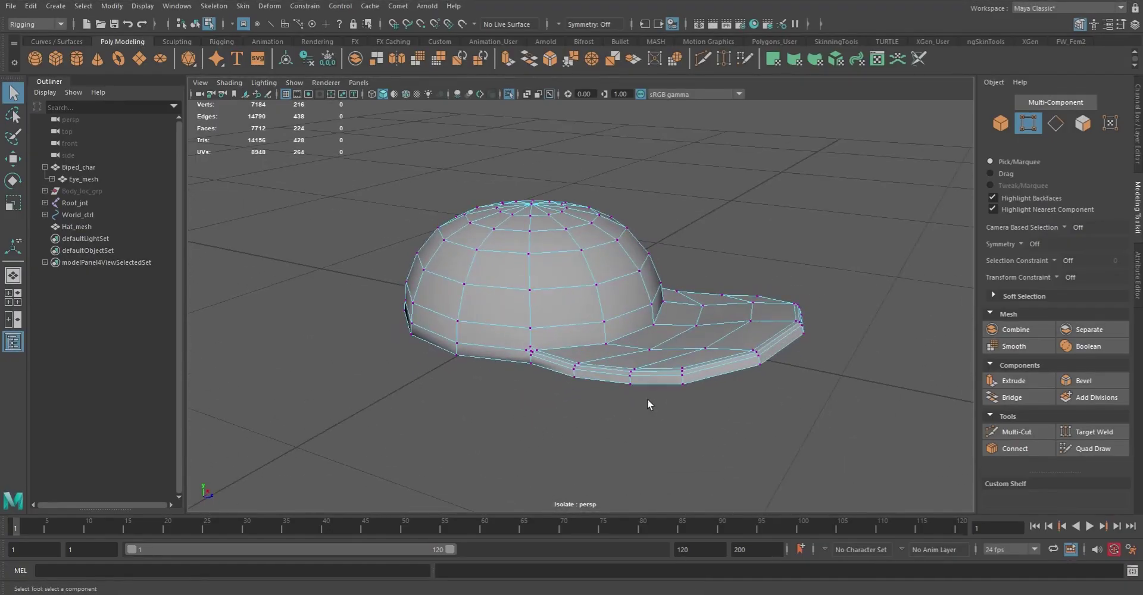
# - Reselect the hat mesh as an object and switch it to face selection
pyautogui.click(1000, 122)
pyautogui.click(748, 215)
pyautogui.keyDown('alt'); pyautogui.moveTo(748, 216); pyautogui.dragTo(723, 218); pyautogui.keyUp('alt')
pyautogui.click(750, 330)
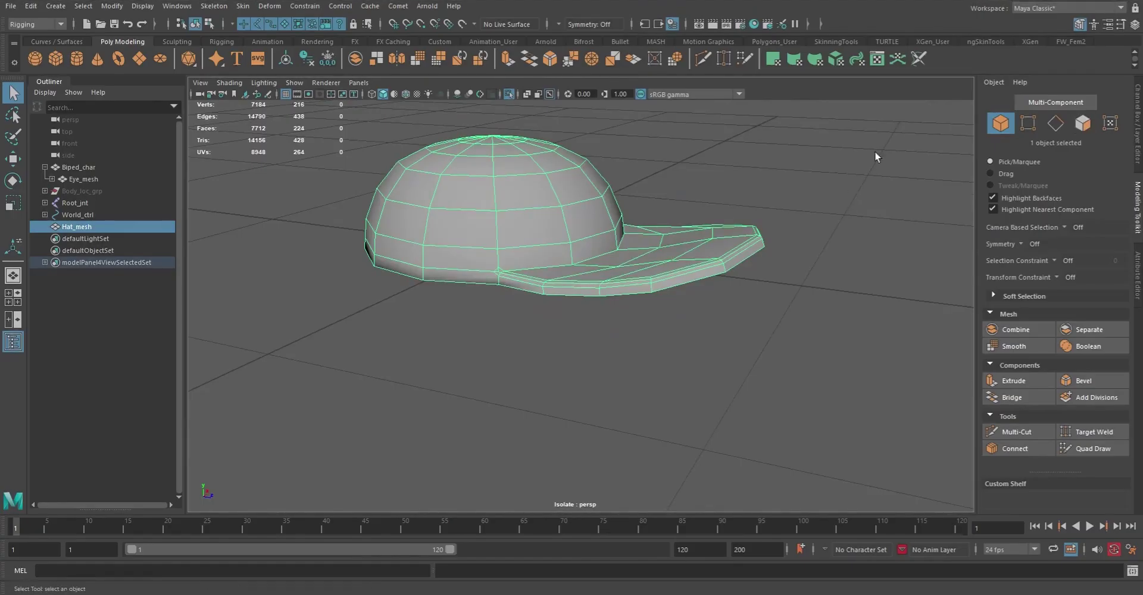
pyautogui.rightClick(546, 256)
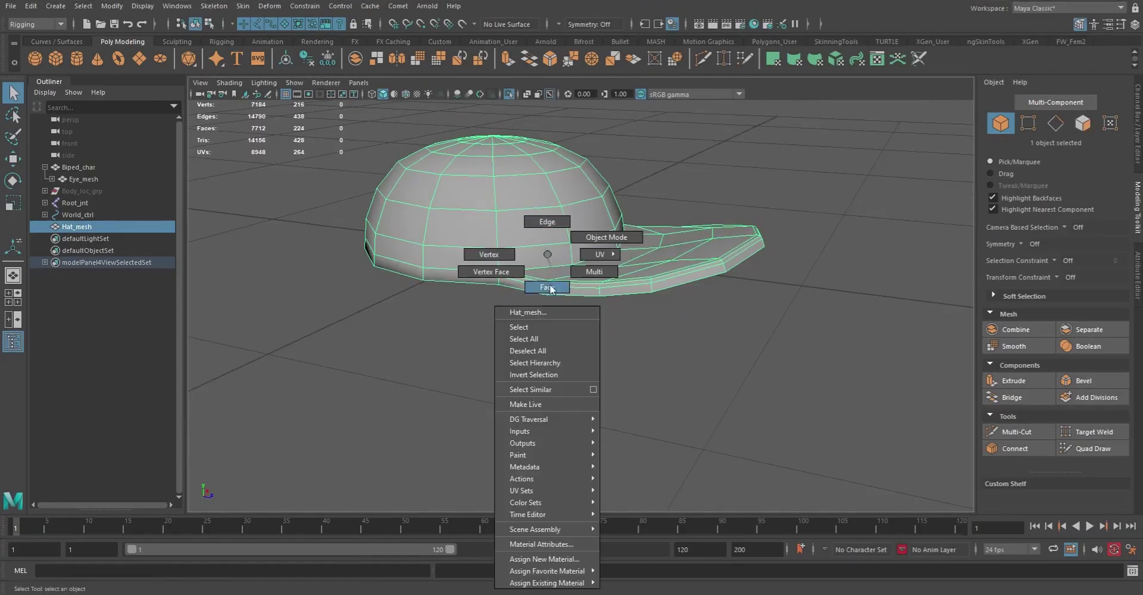
pyautogui.click(554, 287)
# - Select the face rings around the outside of the cap's dome, from just above the rim band up to the crown's triangular faces
pyautogui.click(531, 259)
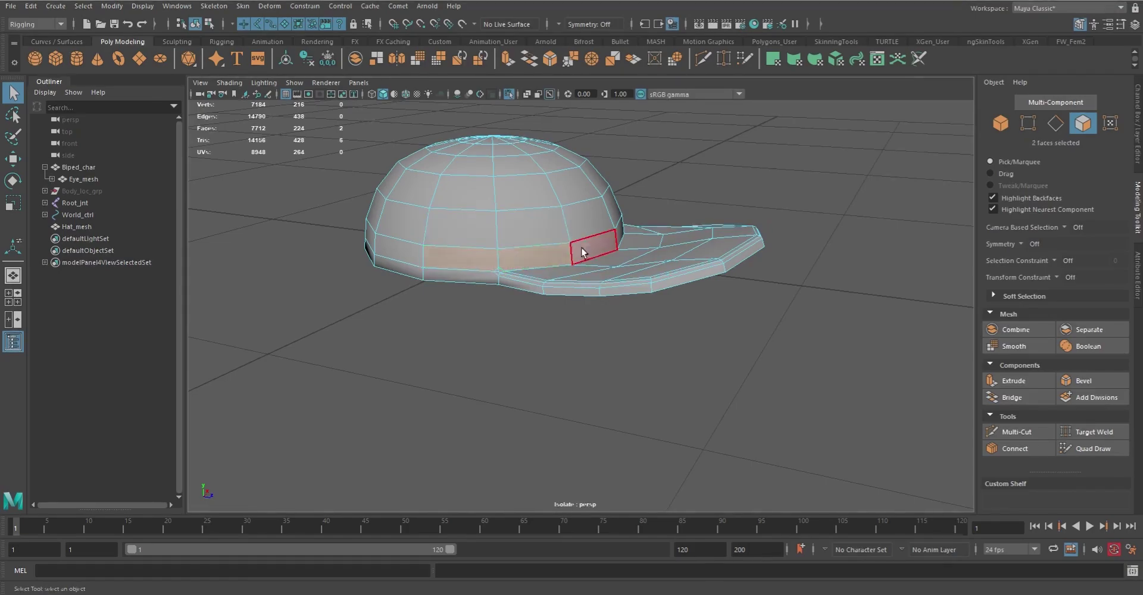
pyautogui.keyDown('alt'); pyautogui.moveTo(605, 244); pyautogui.dragTo(566, 271); pyautogui.keyUp('alt')
pyautogui.keyDown('shift'); pyautogui.doubleClick(781, 285); pyautogui.keyUp('shift')
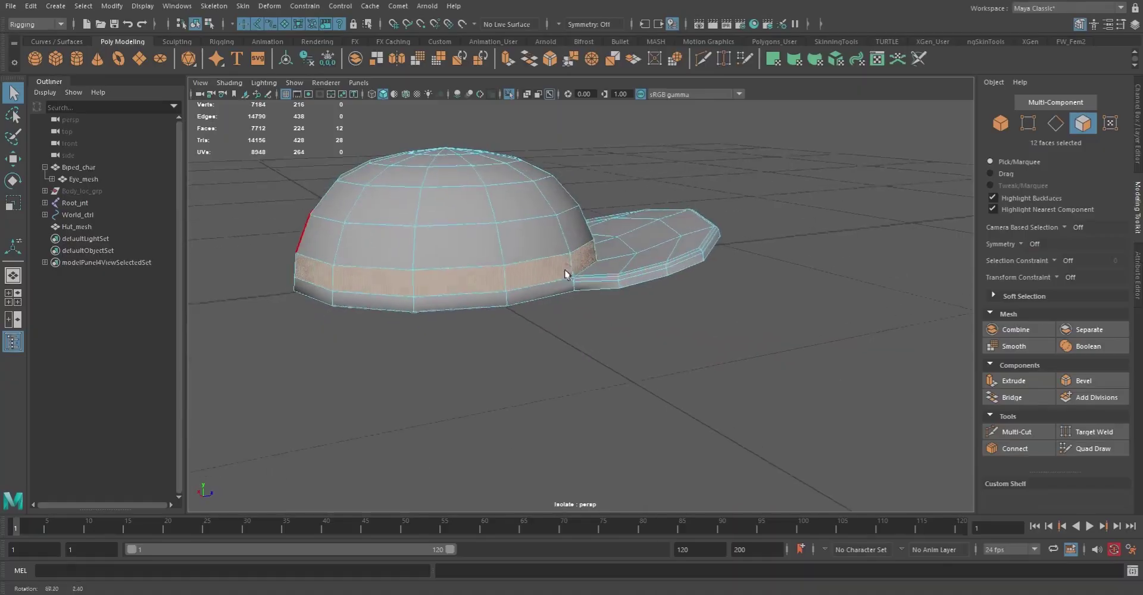
pyautogui.keyDown('shift'); pyautogui.doubleClick(464, 253); pyautogui.keyUp('shift')
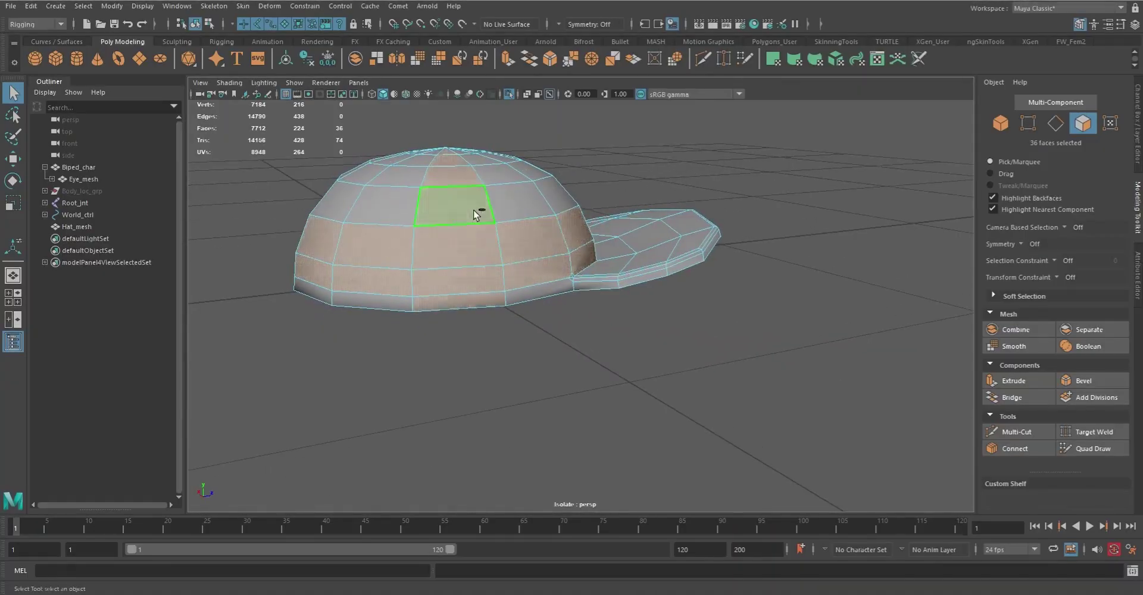
pyautogui.keyDown('shift'); pyautogui.doubleClick(395, 204); pyautogui.keyUp('shift')
pyautogui.keyDown('alt'); pyautogui.moveTo(395, 205); pyautogui.dragTo(468, 278); pyautogui.keyUp('alt')
pyautogui.keyDown('alt'); pyautogui.moveTo(467, 273); pyautogui.dragTo(527, 335, button='right'); pyautogui.keyUp('alt')
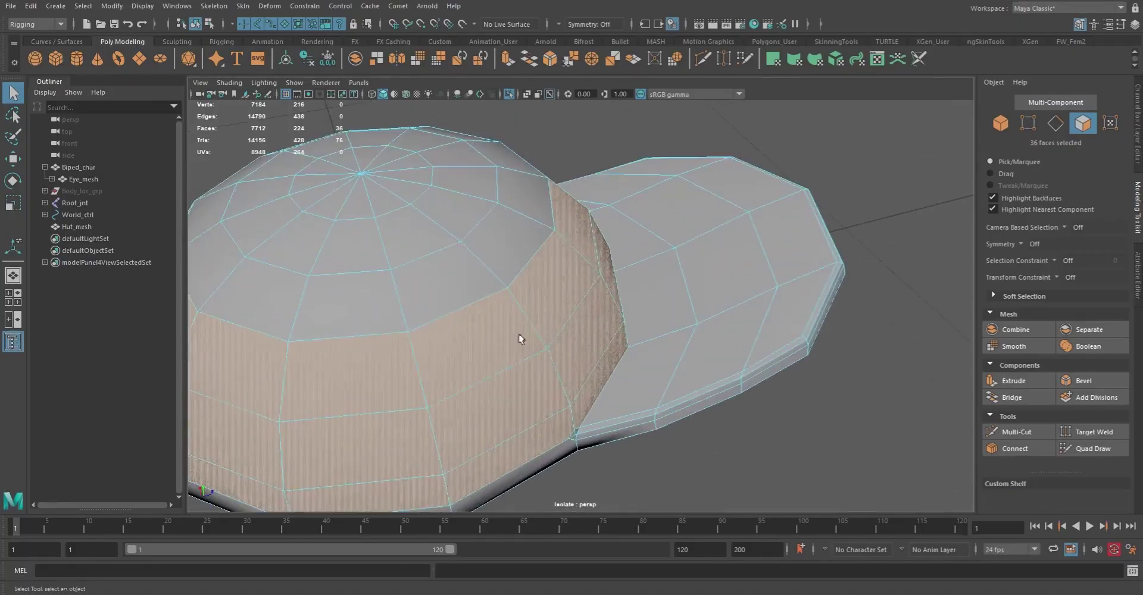
pyautogui.keyDown('shift'); pyautogui.doubleClick(364, 301); pyautogui.keyUp('shift')
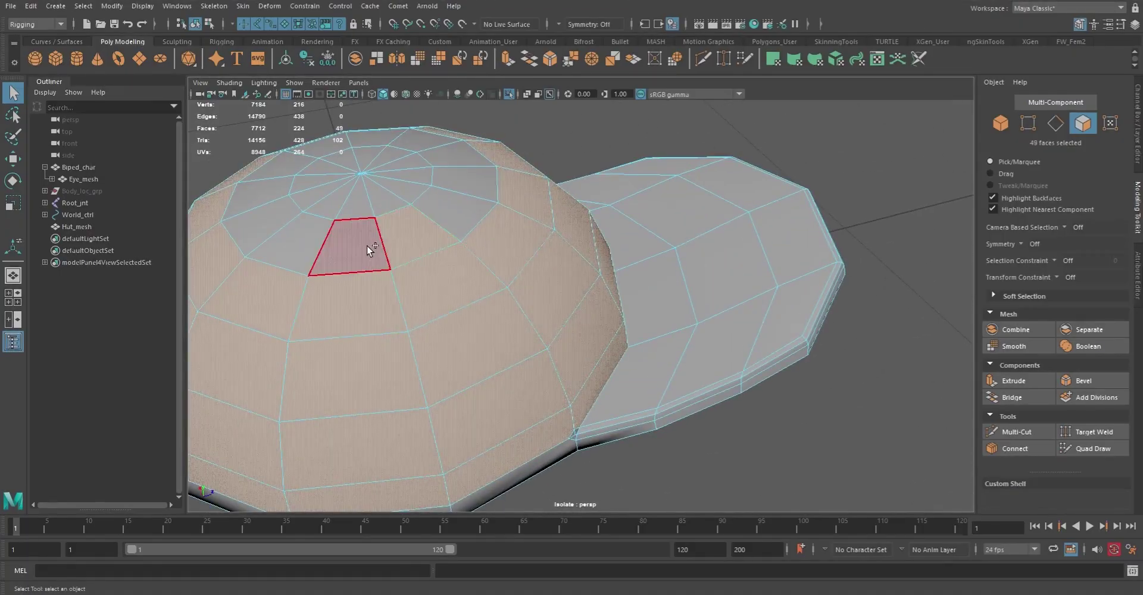
pyautogui.keyDown('shift'); pyautogui.doubleClick(393, 235); pyautogui.keyUp('shift')
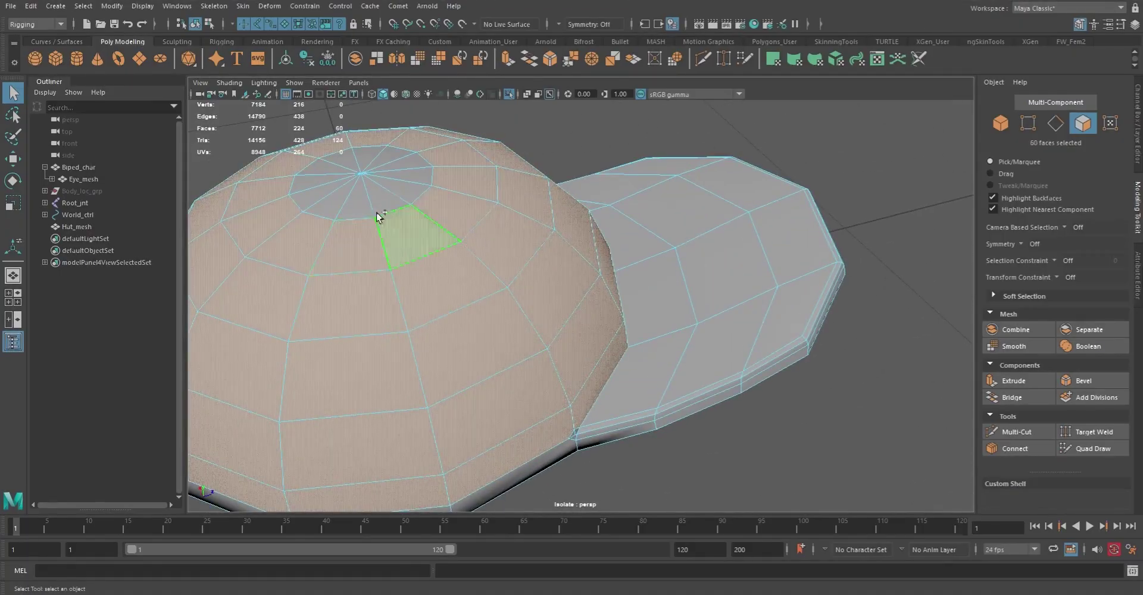
# - Add the triangular faces around the apex of the crown to the face selection
pyautogui.keyDown('shift'); pyautogui.click(330, 200); pyautogui.keyUp('shift')
pyautogui.keyDown('shift'); pyautogui.click(320, 192); pyautogui.keyUp('shift')
pyautogui.keyDown('shift'); pyautogui.click(317, 183); pyautogui.keyUp('shift')
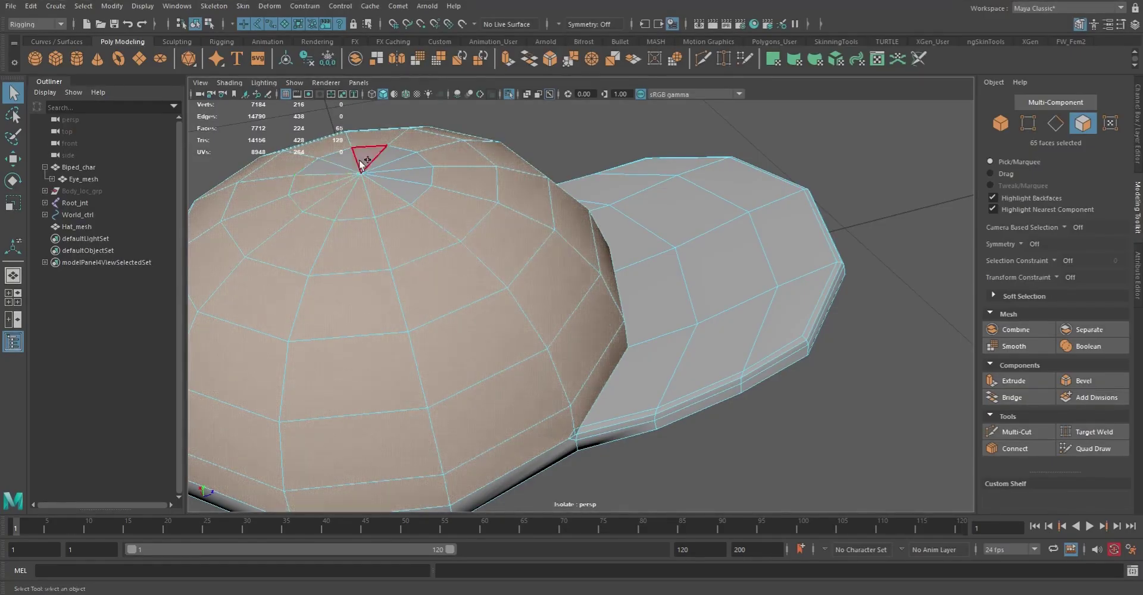
pyautogui.keyDown('shift'); pyautogui.click(335, 168); pyautogui.keyUp('shift')
pyautogui.keyDown('shift'); pyautogui.click(369, 161); pyautogui.keyUp('shift')
pyautogui.keyDown('shift'); pyautogui.click(387, 159); pyautogui.keyUp('shift')
pyautogui.keyDown('shift'); pyautogui.click(404, 165); pyautogui.keyUp('shift')
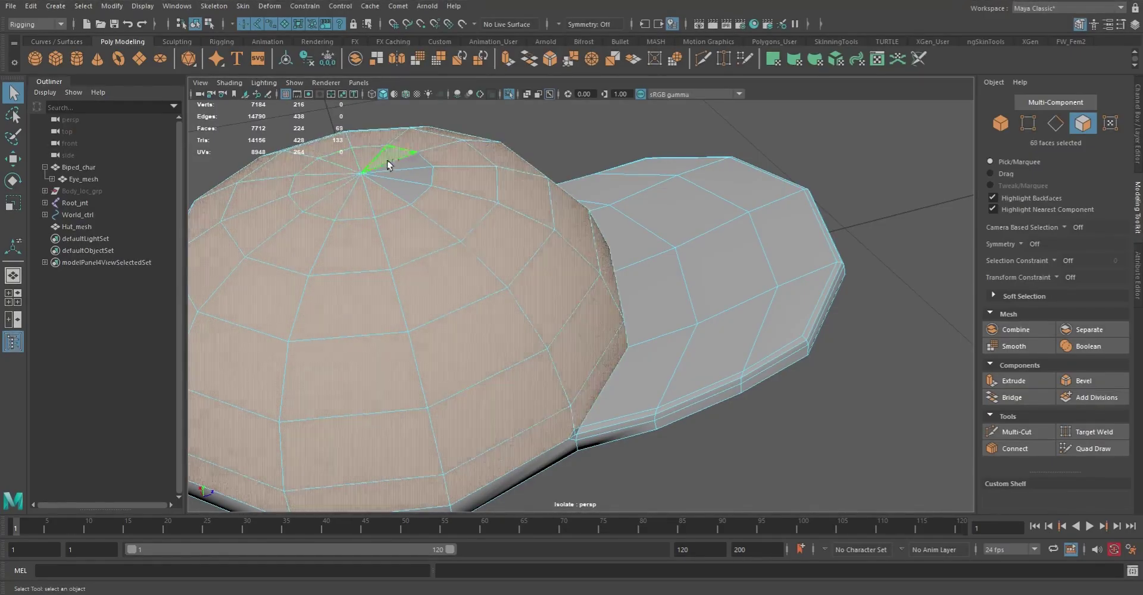
pyautogui.keyDown('shift'); pyautogui.click(407, 173); pyautogui.keyUp('shift')
pyautogui.keyDown('shift'); pyautogui.click(409, 186); pyautogui.keyUp('shift')
# - Add the small triangular corner faces where the brim meets the dome on both sides to the selection
pyautogui.keyDown('alt'); pyautogui.moveTo(452, 282); pyautogui.dragTo(403, 279); pyautogui.keyUp('alt')
pyautogui.keyDown('alt'); pyautogui.moveTo(402, 278); pyautogui.dragTo(523, 388, button='right'); pyautogui.keyUp('alt')
pyautogui.keyDown('shift'); pyautogui.click(387, 429); pyautogui.keyUp('shift')
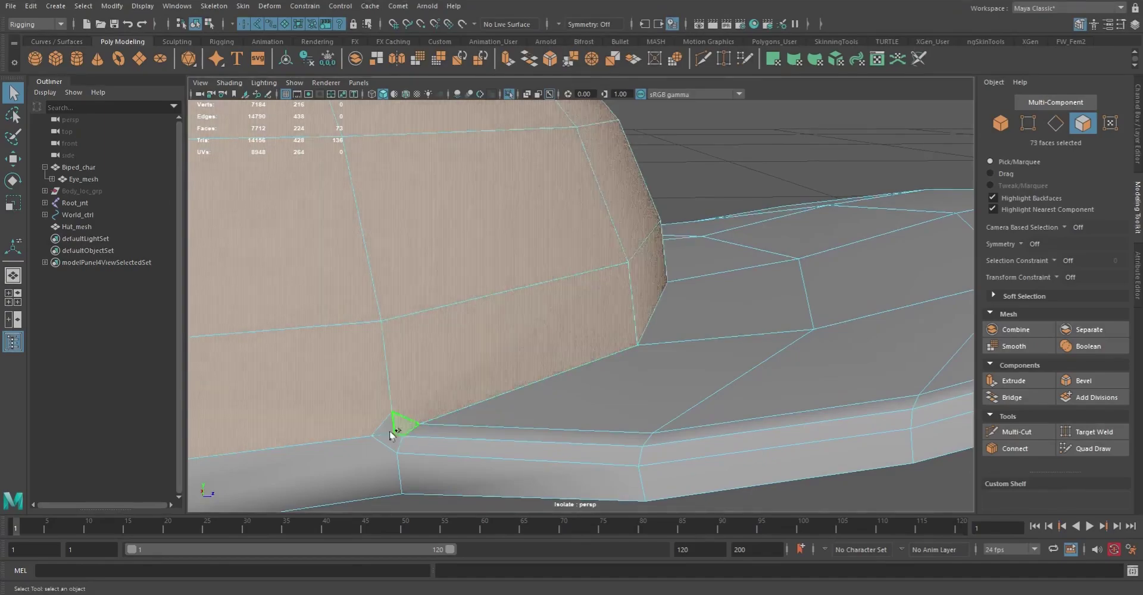
pyautogui.keyDown('shift'); pyautogui.click(388, 429); pyautogui.keyUp('shift')
pyautogui.keyDown('alt'); pyautogui.moveTo(616, 373); pyautogui.dragTo(452, 337); pyautogui.keyUp('alt')
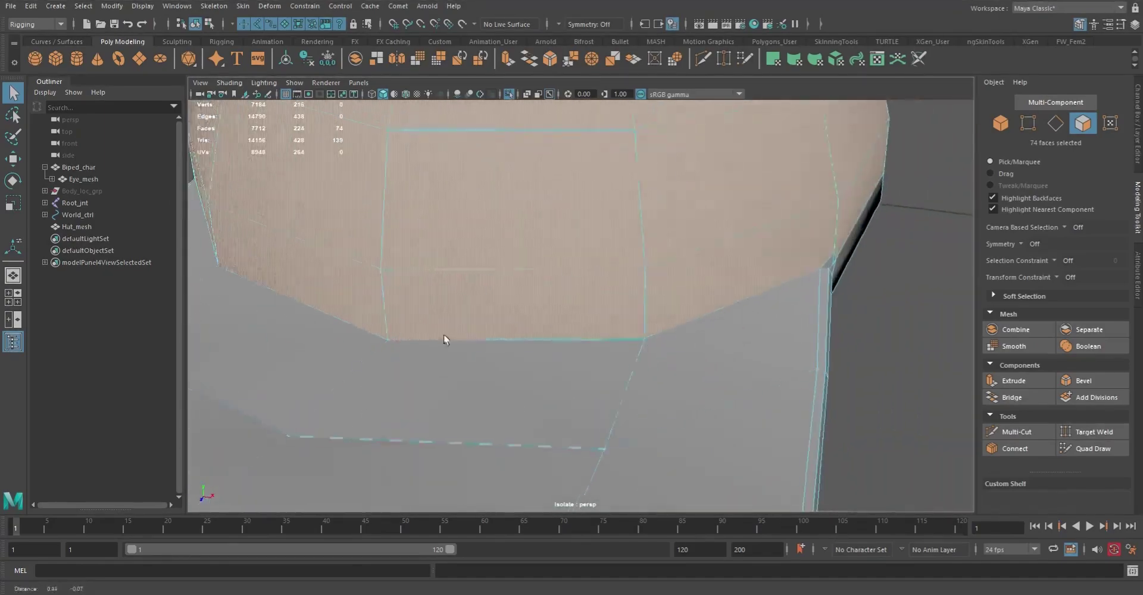
pyautogui.keyDown('alt'); pyautogui.moveTo(751, 333); pyautogui.dragTo(577, 346); pyautogui.keyUp('alt')
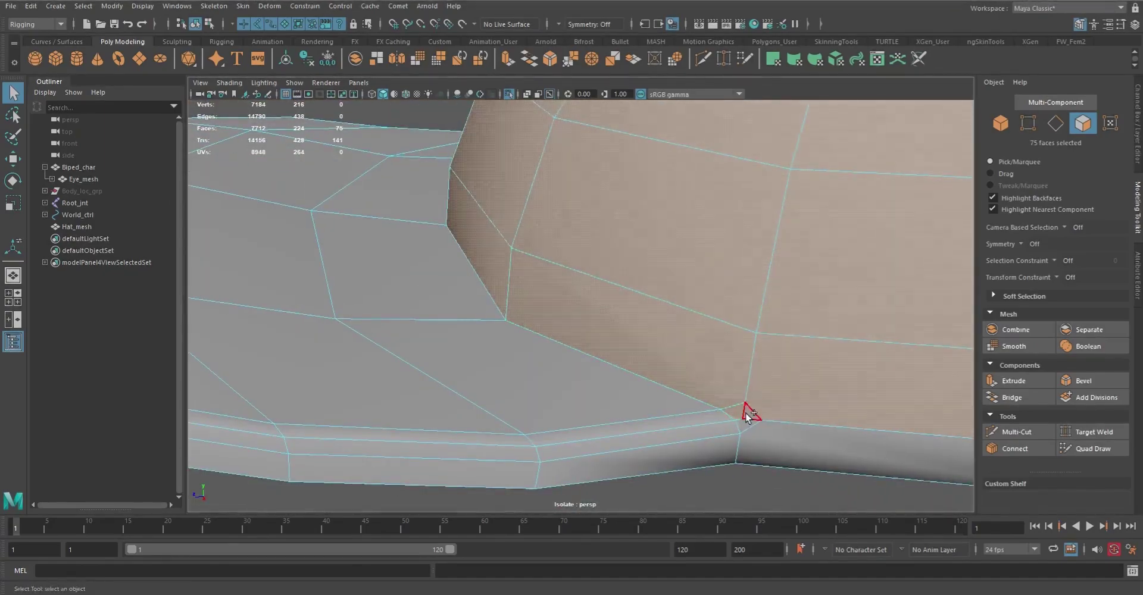
pyautogui.keyDown('shift'); pyautogui.click(748, 411); pyautogui.keyUp('shift')
pyautogui.keyDown('shift'); pyautogui.click(755, 418); pyautogui.keyUp('shift')
# - Add the inner dome faces, from above the inside rim band to the apex, to the face selection
pyautogui.keyDown('alt'); pyautogui.moveTo(622, 440); pyautogui.dragTo(801, 416); pyautogui.keyUp('alt')
pyautogui.keyDown('alt'); pyautogui.moveTo(575, 372); pyautogui.dragTo(620, 368); pyautogui.keyUp('alt')
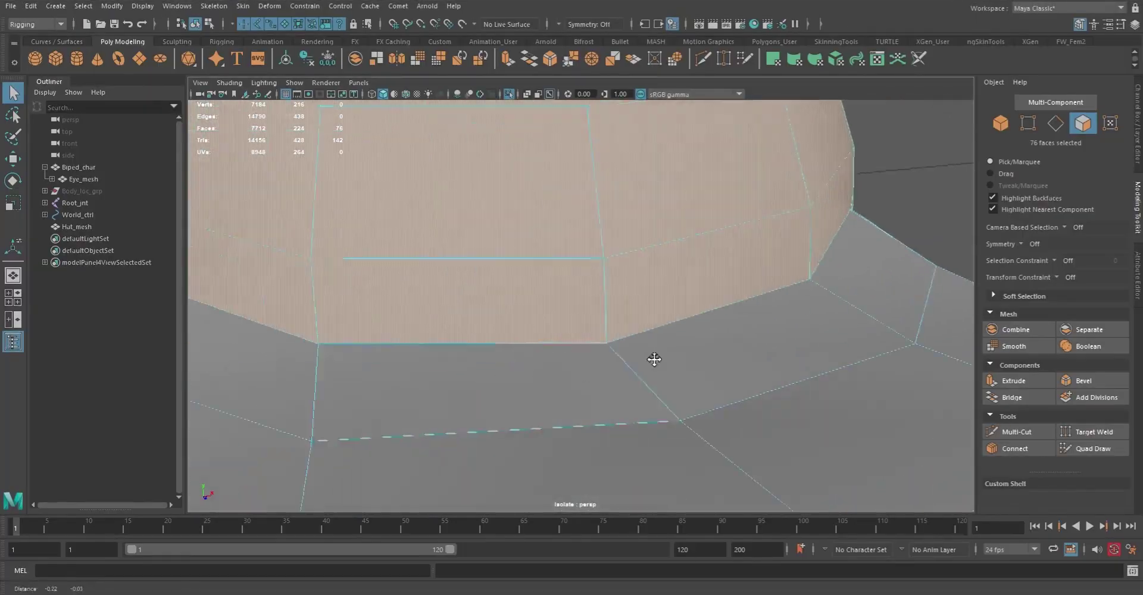
pyautogui.keyDown('alt'); pyautogui.moveTo(620, 367); pyautogui.dragTo(527, 338, button='right'); pyautogui.keyUp('alt')
pyautogui.keyDown('alt'); pyautogui.moveTo(527, 338); pyautogui.dragTo(578, 354); pyautogui.keyUp('alt')
pyautogui.keyDown('shift'); pyautogui.doubleClick(516, 322); pyautogui.keyUp('shift')
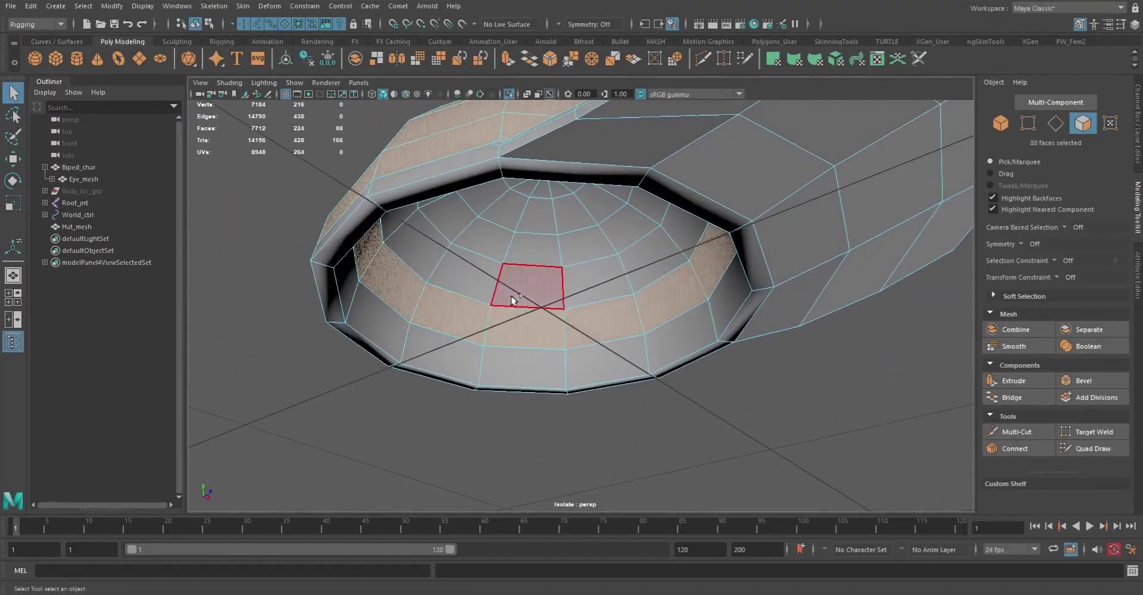
pyautogui.keyDown('shift'); pyautogui.doubleClick(537, 257); pyautogui.keyUp('shift')
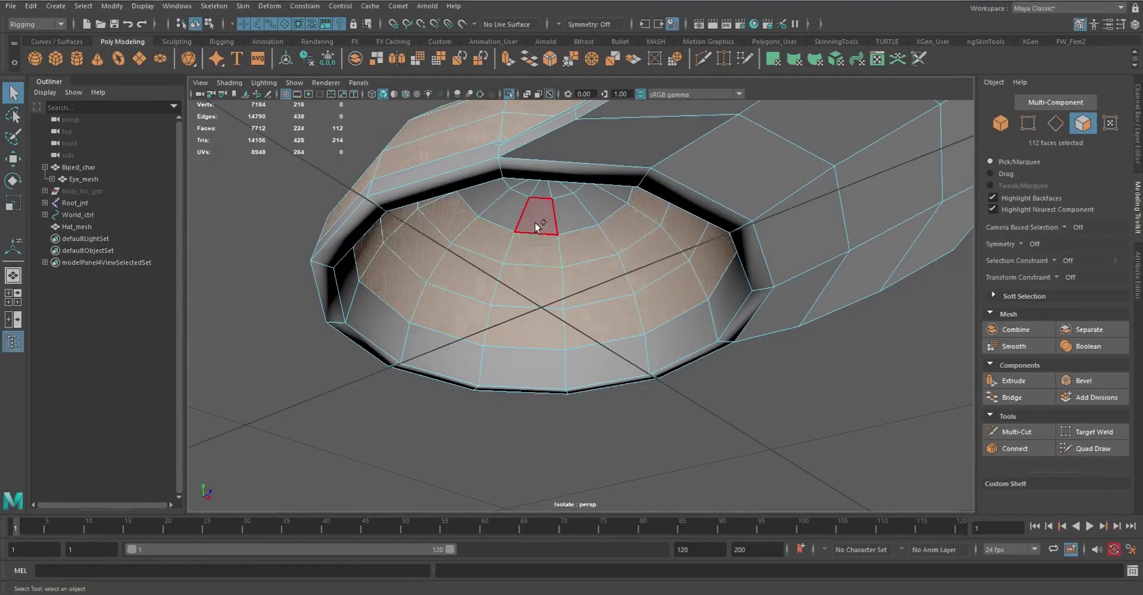
pyautogui.keyDown('shift'); pyautogui.click(512, 216); pyautogui.keyUp('shift')
pyautogui.keyDown('shift'); pyautogui.doubleClick(538, 227); pyautogui.keyUp('shift')
pyautogui.keyDown('alt'); pyautogui.moveTo(549, 261); pyautogui.dragTo(559, 205); pyautogui.keyUp('alt')
pyautogui.keyDown('shift'); pyautogui.click(538, 239); pyautogui.keyUp('shift')
pyautogui.keyDown('shift'); pyautogui.moveTo(479, 221); pyautogui.dragTo(600, 320); pyautogui.keyUp('shift')
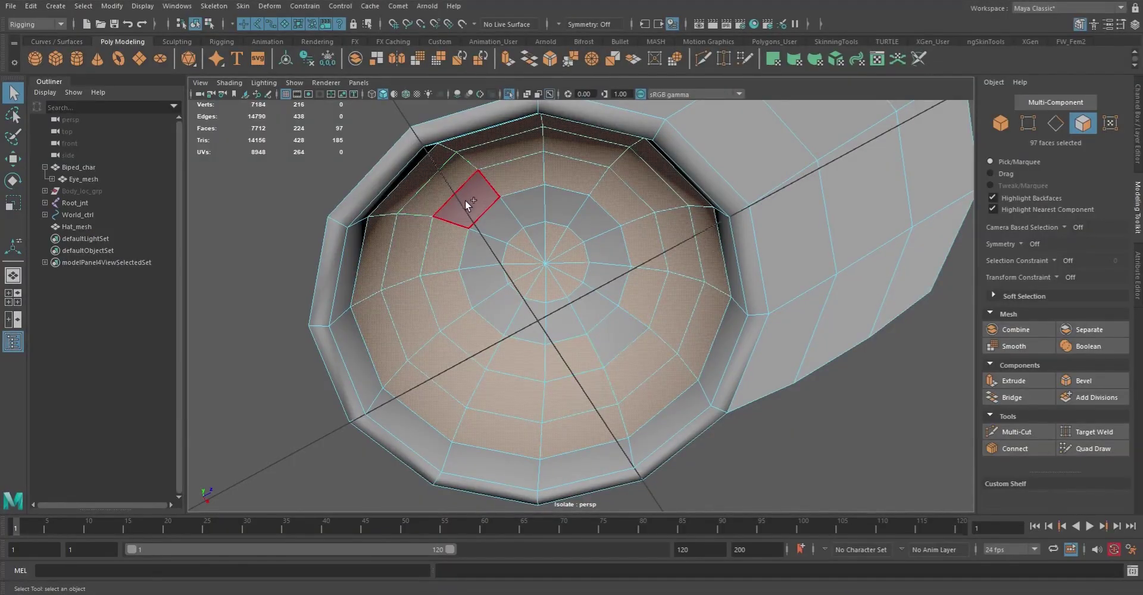
pyautogui.keyDown('shift'); pyautogui.moveTo(446, 183); pyautogui.dragTo(606, 285); pyautogui.keyUp('shift')
# - Assign a new Blinn material to the selected dome faces and open the material's attributes
pyautogui.moveTo(595, 277); pyautogui.dragTo(608, 585, button='right')
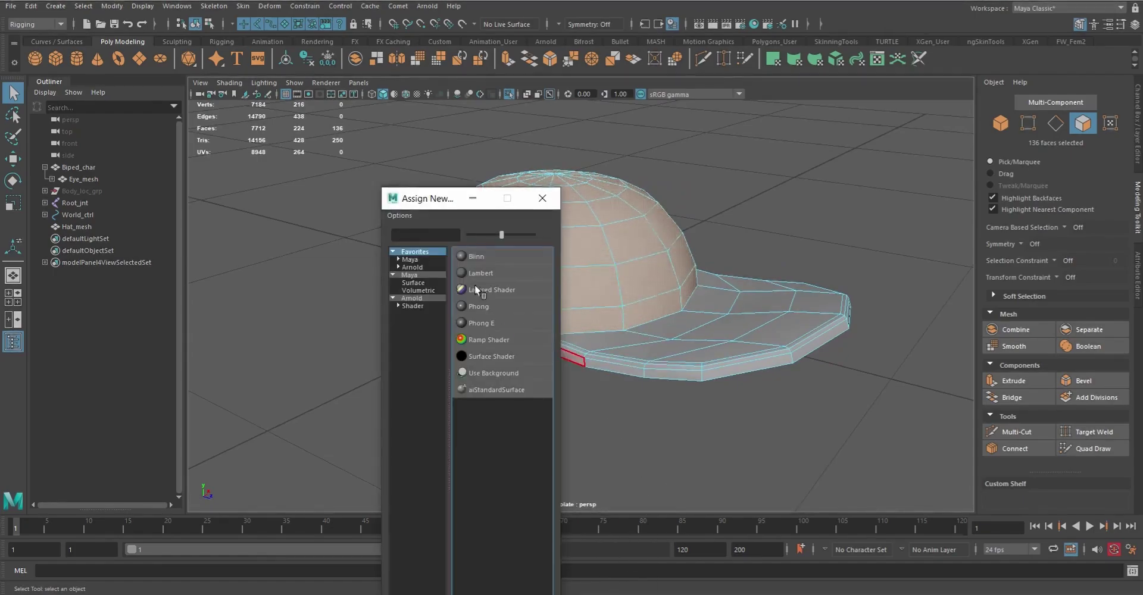
pyautogui.click(479, 254)
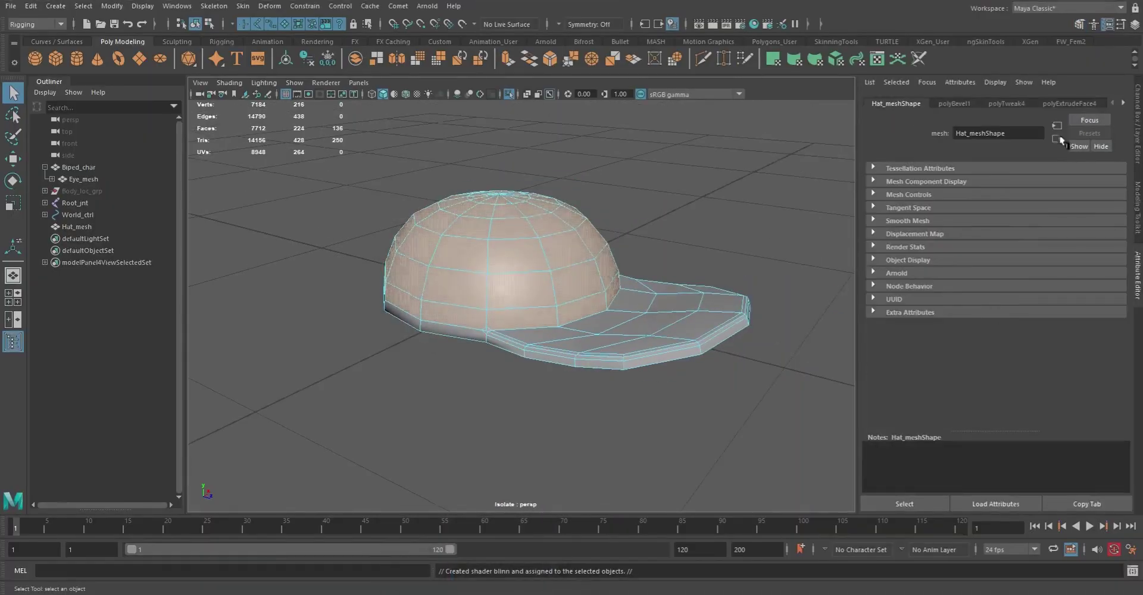
pyautogui.click(1123, 104)
pyautogui.click(1123, 105)
pyautogui.click(1123, 105)
pyautogui.click(1124, 105)
pyautogui.click(1123, 104)
pyautogui.click(1124, 105)
pyautogui.click(1123, 105)
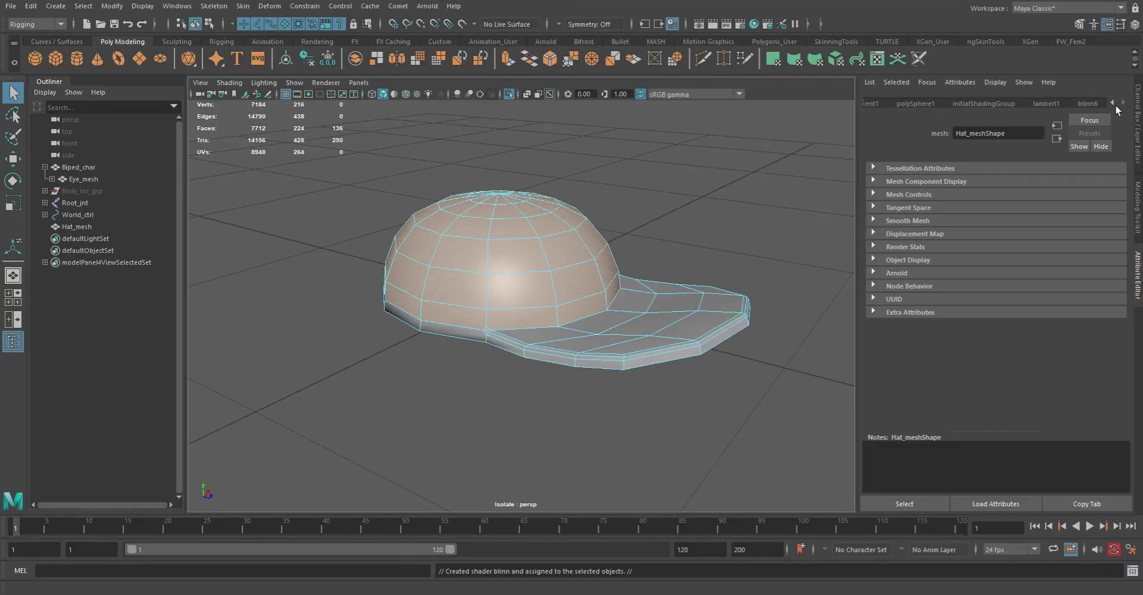
pyautogui.click(1089, 104)
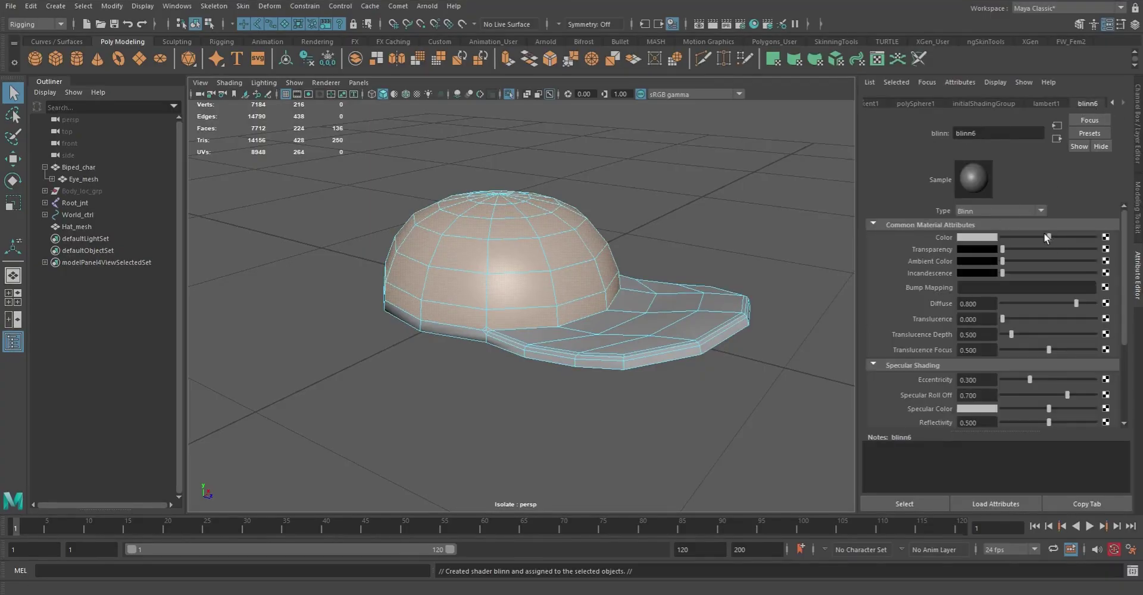
# - Set the dome material's diffuse to 1, its translucence depth and focus to 0, and its color to light green
pyautogui.moveTo(1047, 237); pyautogui.dragTo(1095, 237)
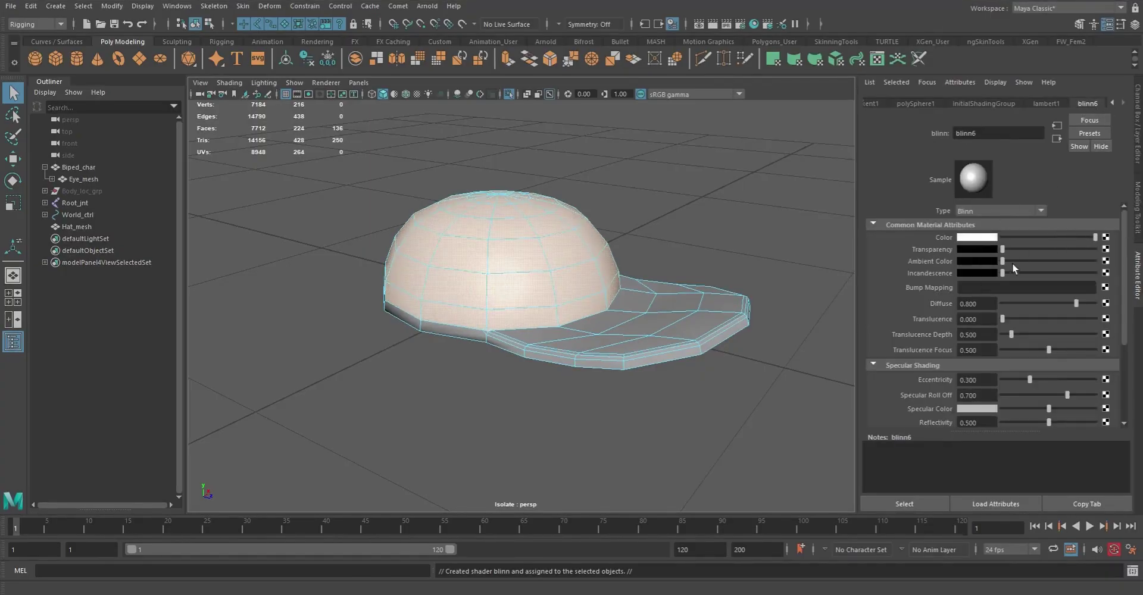
pyautogui.click(1097, 304)
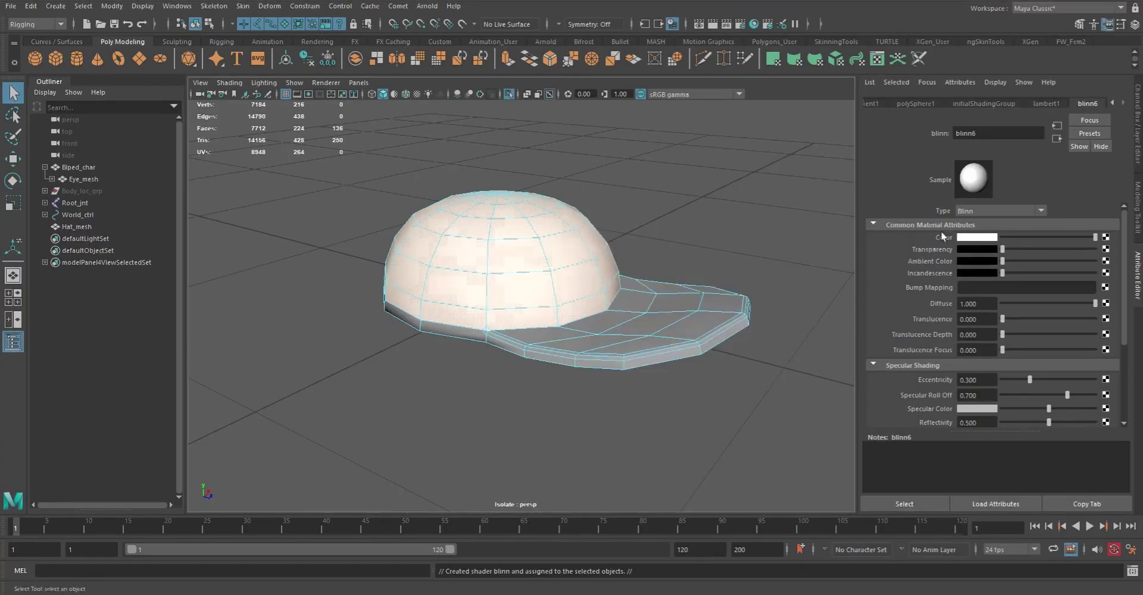
pyautogui.click(977, 238)
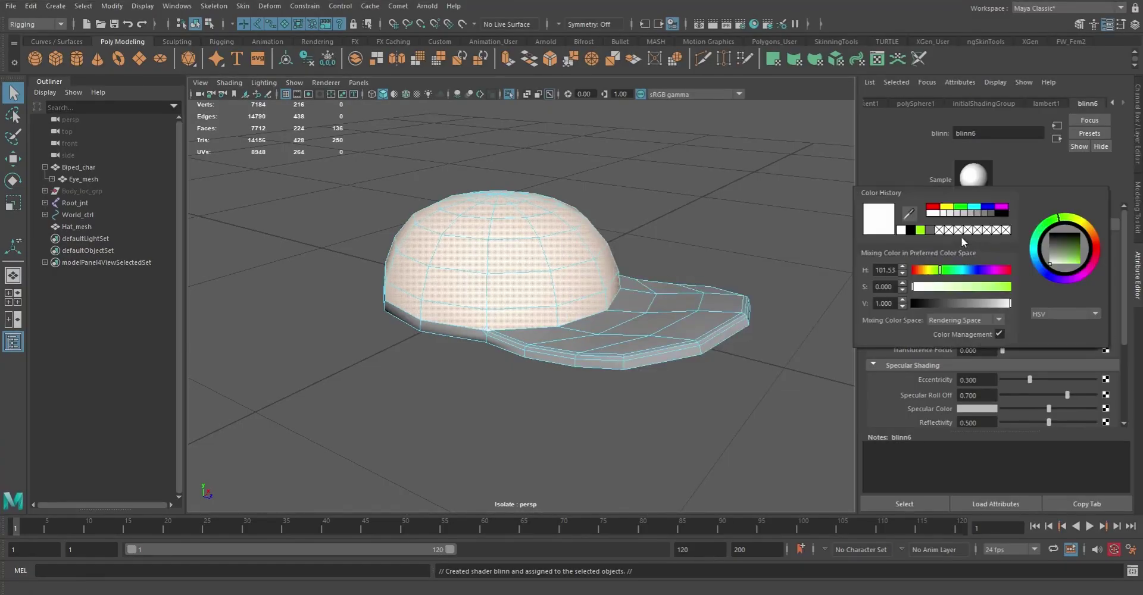
pyautogui.click(964, 206)
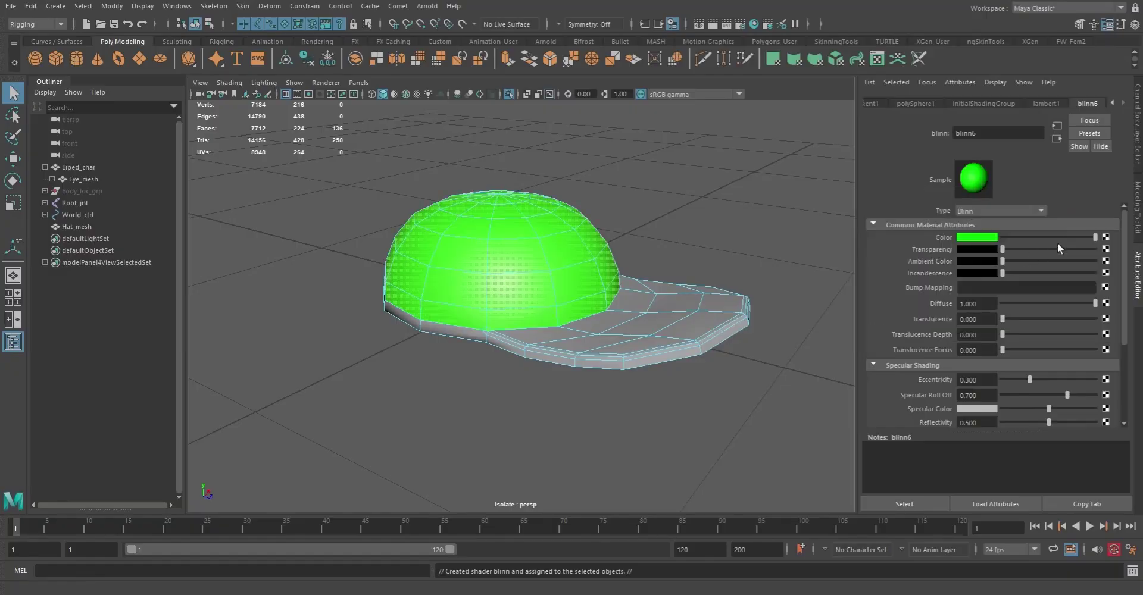
pyautogui.click(974, 240)
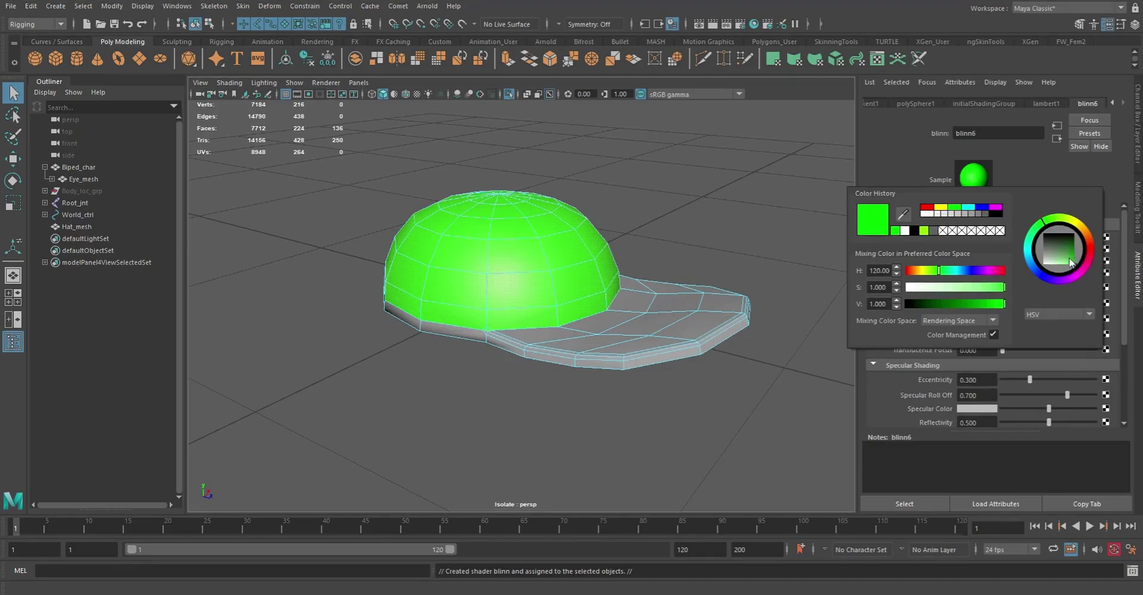
pyautogui.moveTo(1070, 259); pyautogui.dragTo(1065, 268)
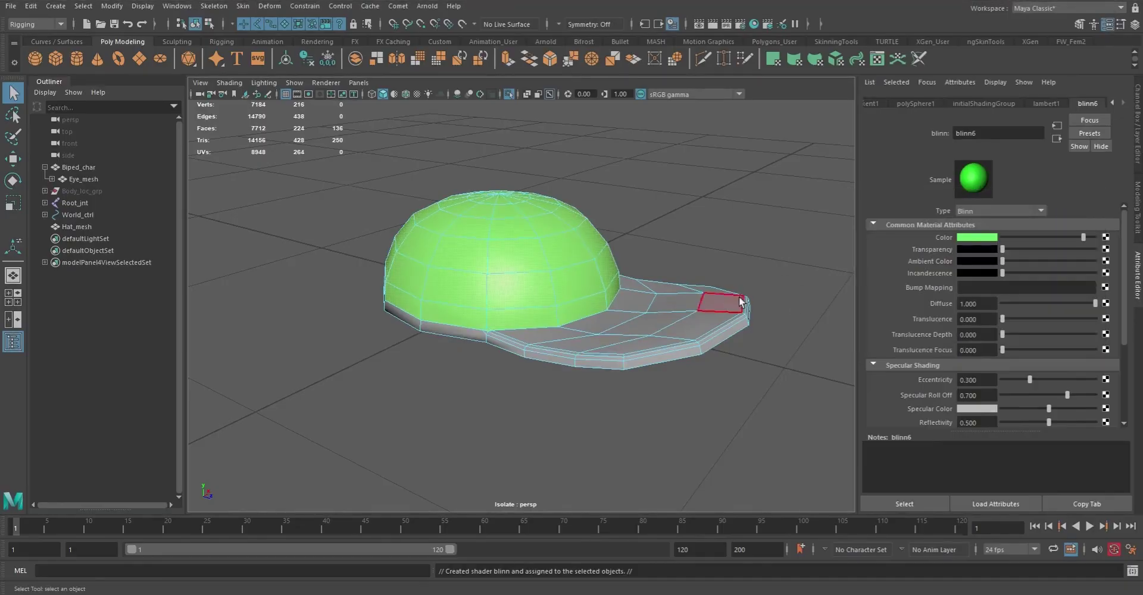
# - Reduce the dome material's shine with eccentricity 0.331, specular roll off 0.091 and reflectivity 0
pyautogui.keyDown('alt'); pyautogui.moveTo(720, 299); pyautogui.dragTo(587, 285); pyautogui.keyUp('alt')
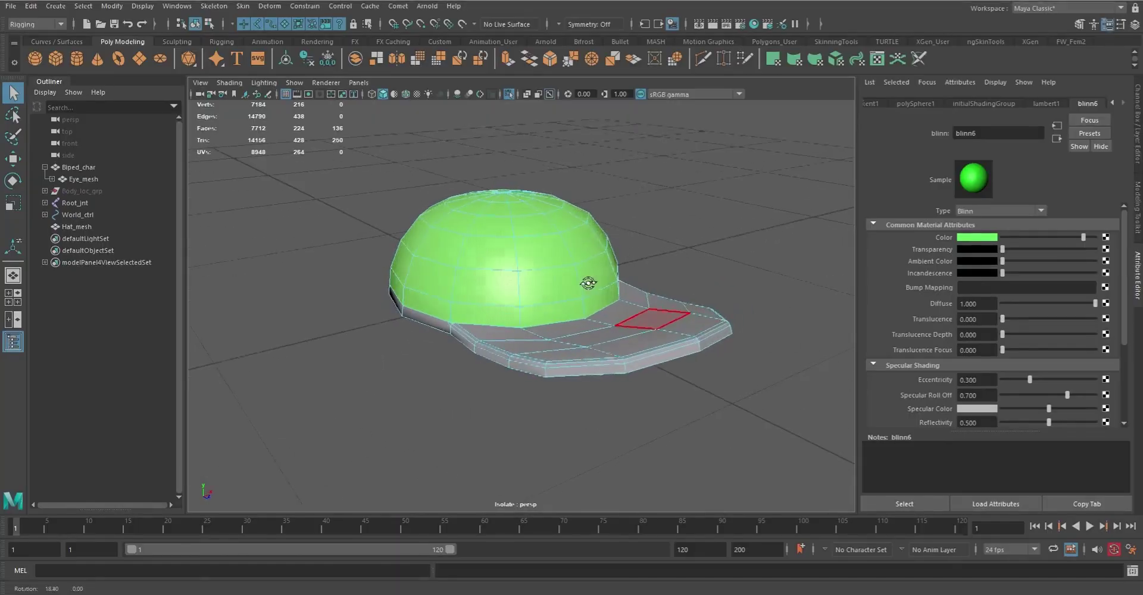
pyautogui.keyDown('alt'); pyautogui.moveTo(587, 285); pyautogui.dragTo(676, 383, button='right'); pyautogui.keyUp('alt')
pyautogui.keyDown('alt'); pyautogui.moveTo(623, 340); pyautogui.dragTo(518, 306, button='right'); pyautogui.keyUp('alt')
pyautogui.keyDown('alt'); pyautogui.moveTo(554, 303); pyautogui.dragTo(561, 271, button='middle'); pyautogui.keyUp('alt')
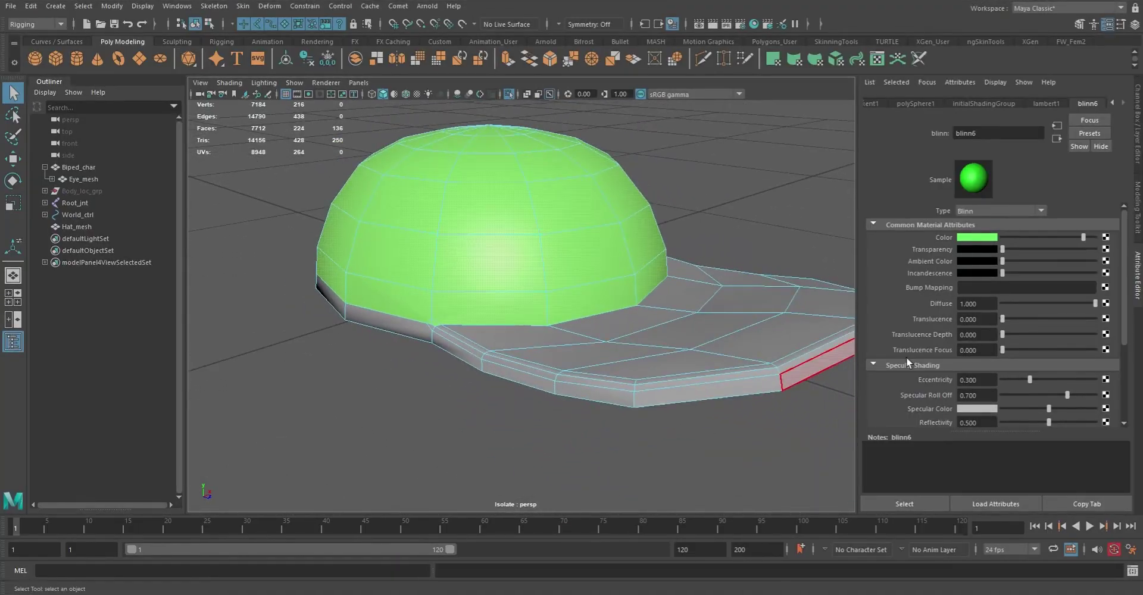
pyautogui.moveTo(1022, 379); pyautogui.dragTo(1010, 404)
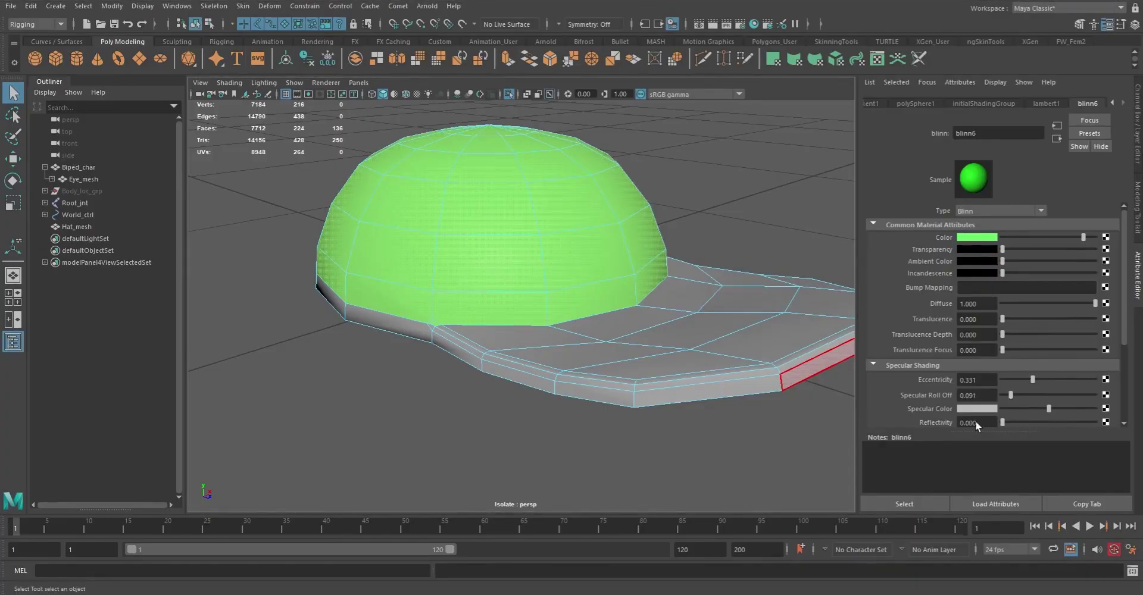
# - Invert the face selection to the brim and rim band and assign a new Blinn material to those faces
pyautogui.keyDown('alt'); pyautogui.moveTo(584, 288); pyautogui.dragTo(475, 287); pyautogui.keyUp('alt')
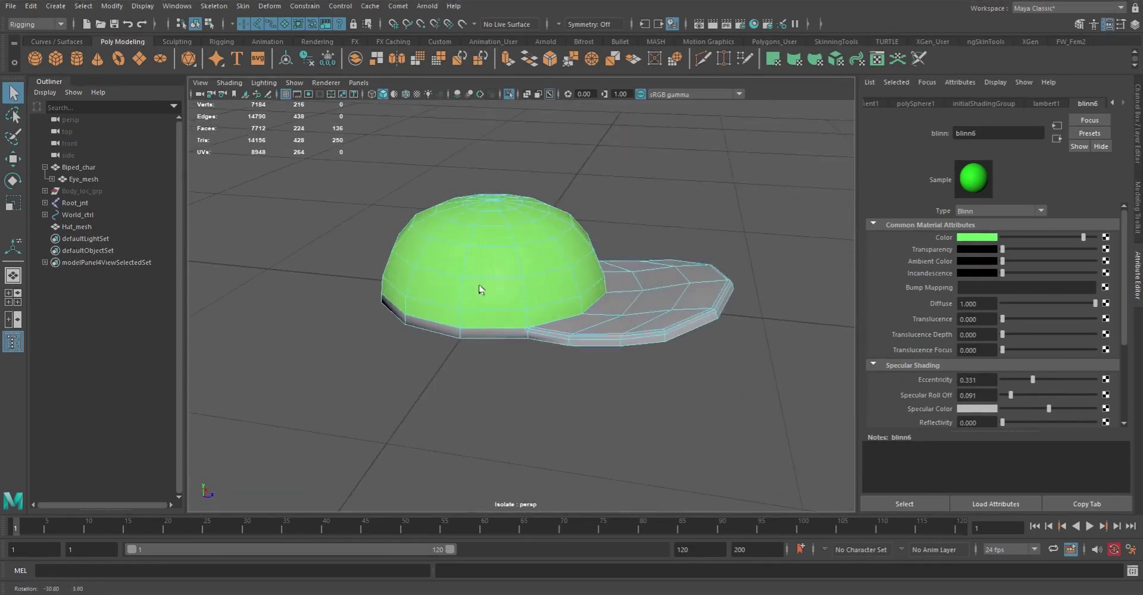
pyautogui.click(85, 8)
pyautogui.click(119, 76)
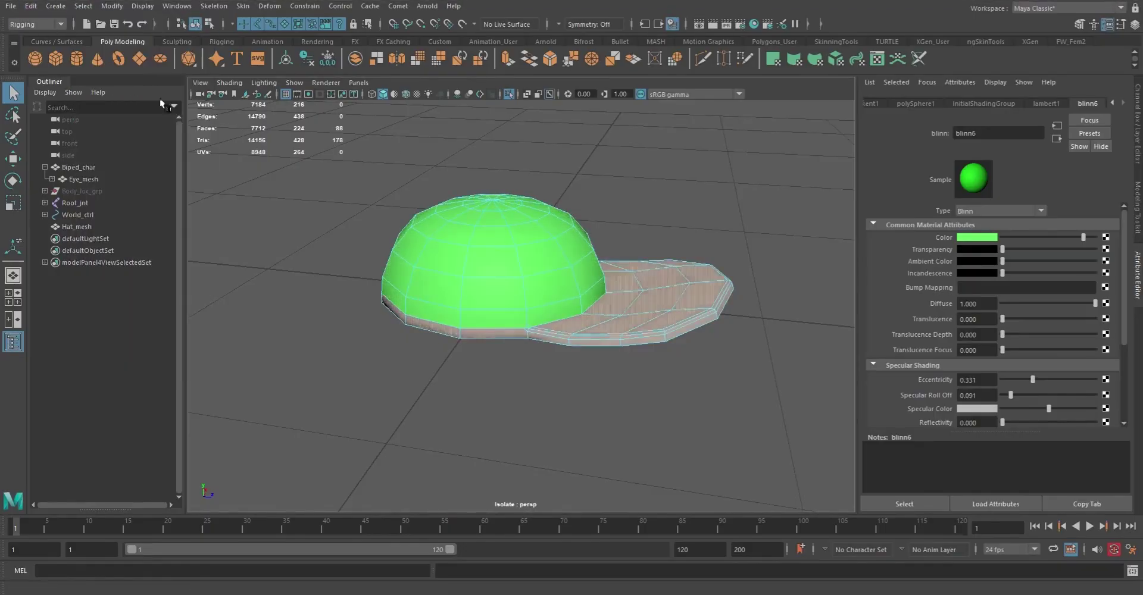
pyautogui.scroll(3, 554, 284)
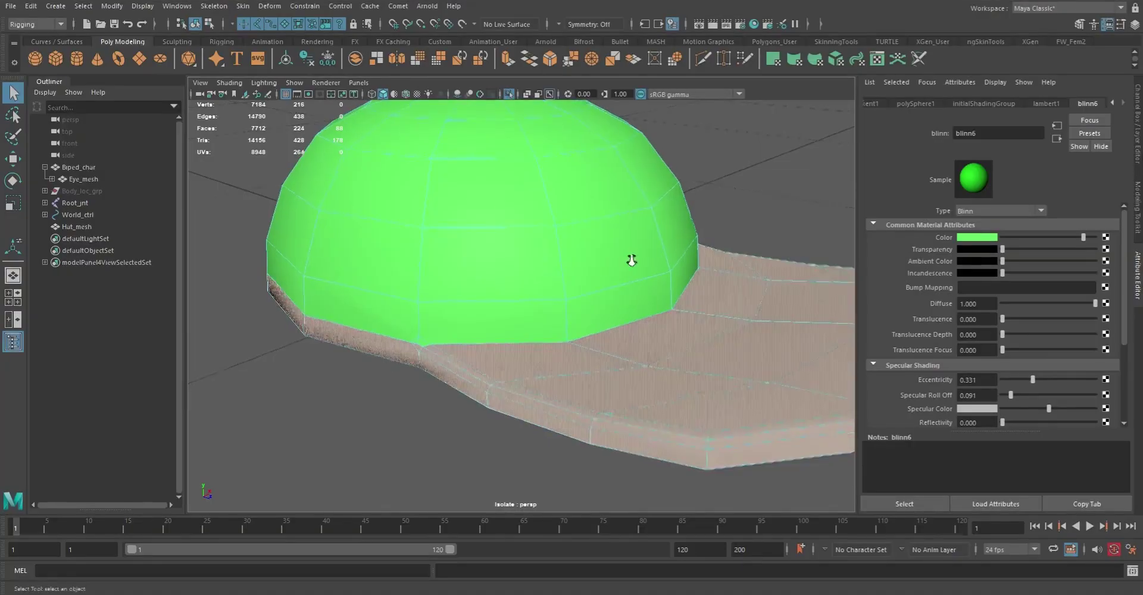
pyautogui.scroll(-1, 547, 290)
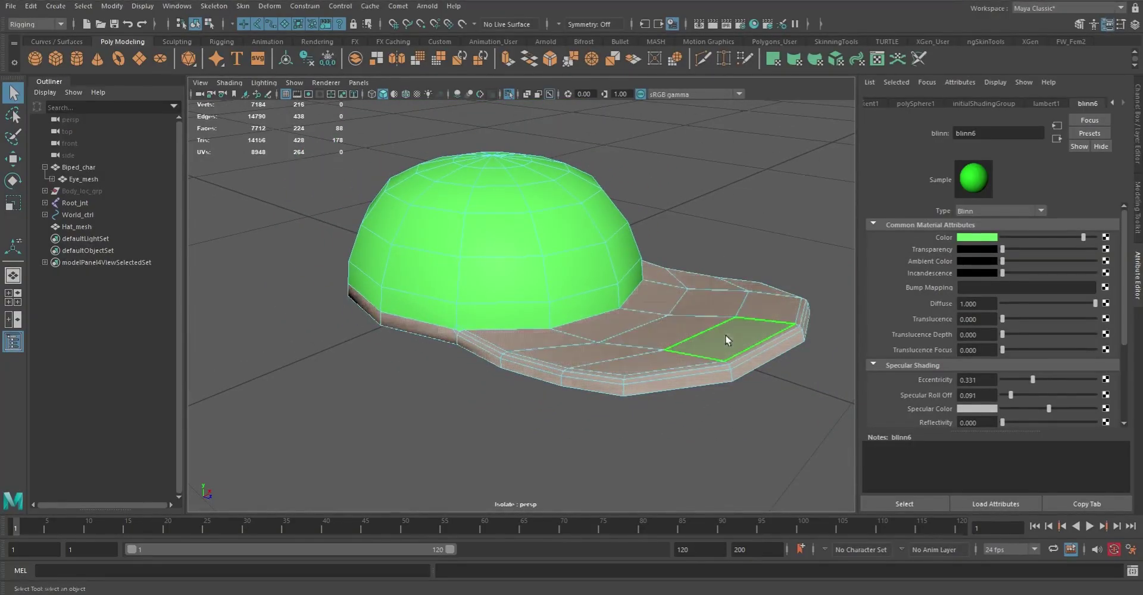
pyautogui.moveTo(738, 334); pyautogui.dragTo(753, 592, button='right')
pyautogui.click(483, 259)
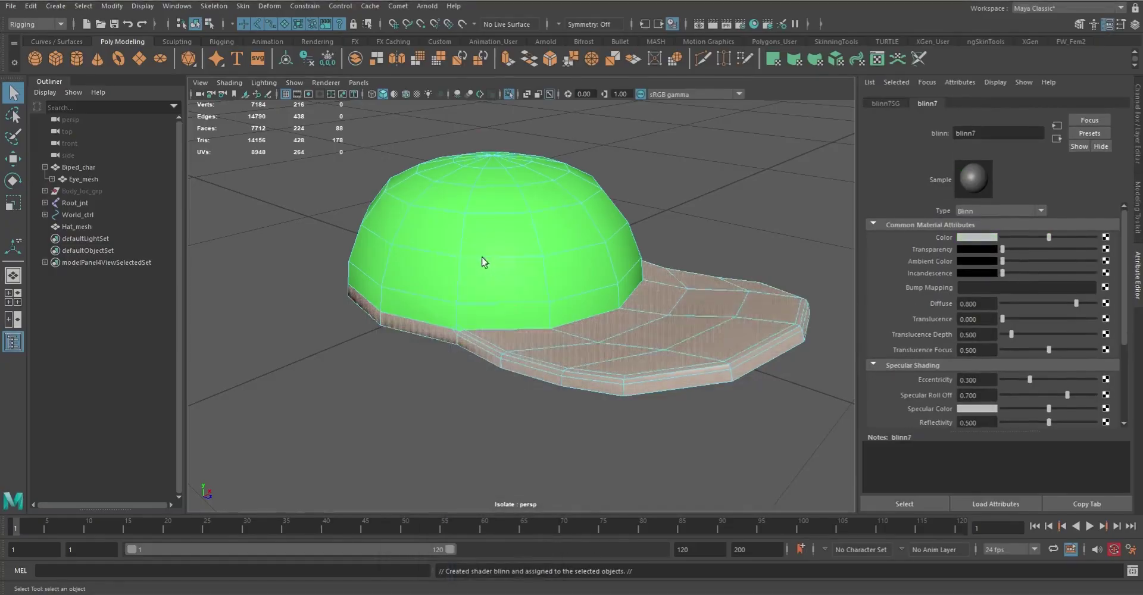
# - Set the color of the brim and rim band's new Blinn material to dark grey
pyautogui.moveTo(1048, 237); pyautogui.dragTo(1098, 237)
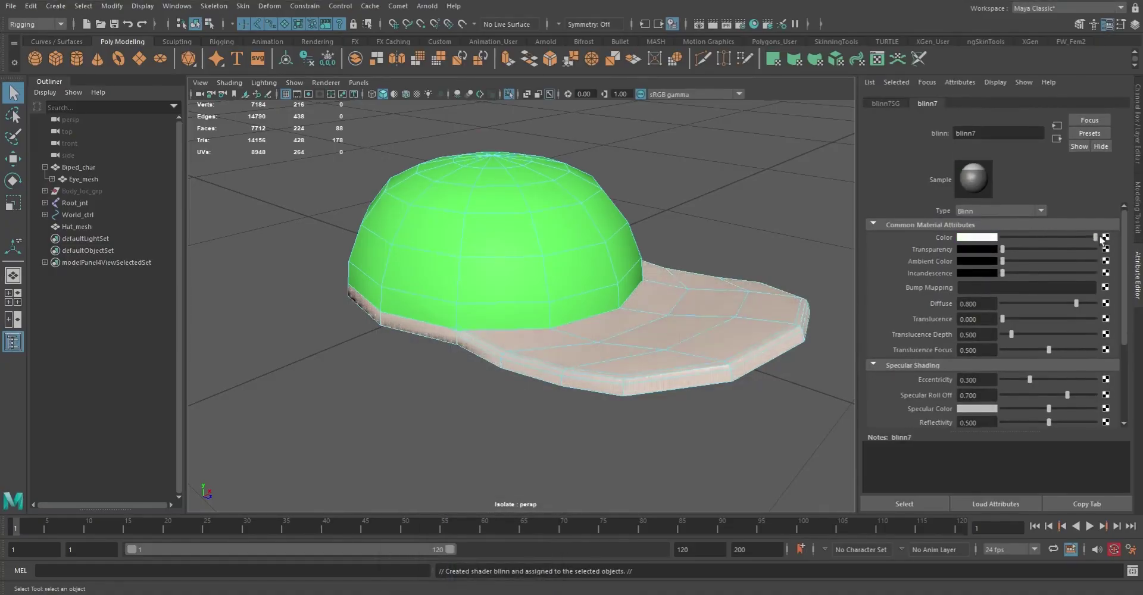
pyautogui.click(986, 240)
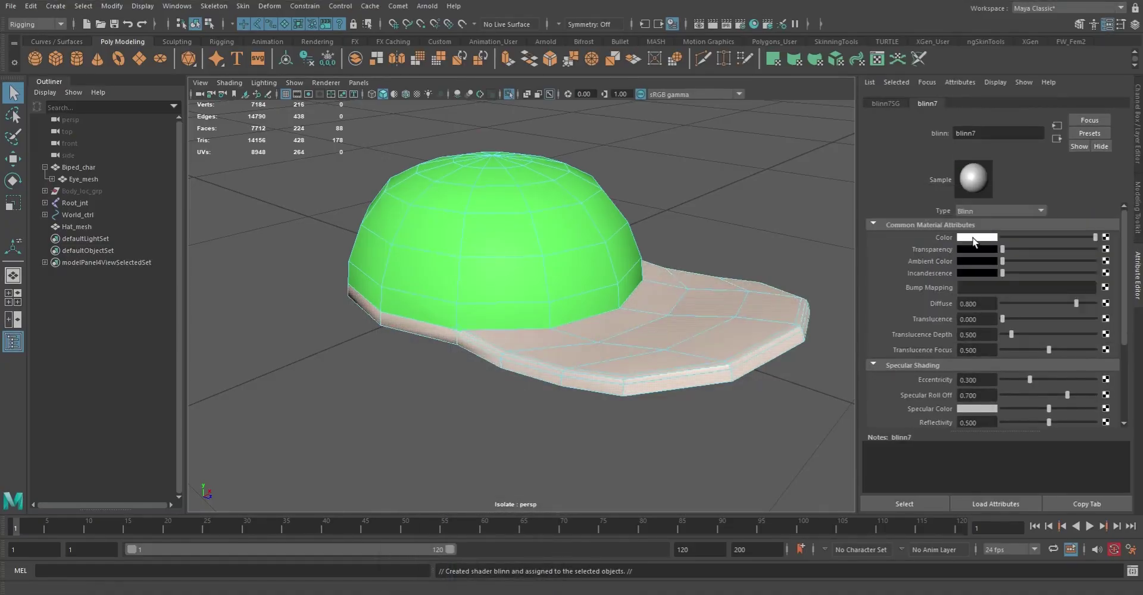
pyautogui.click(976, 238)
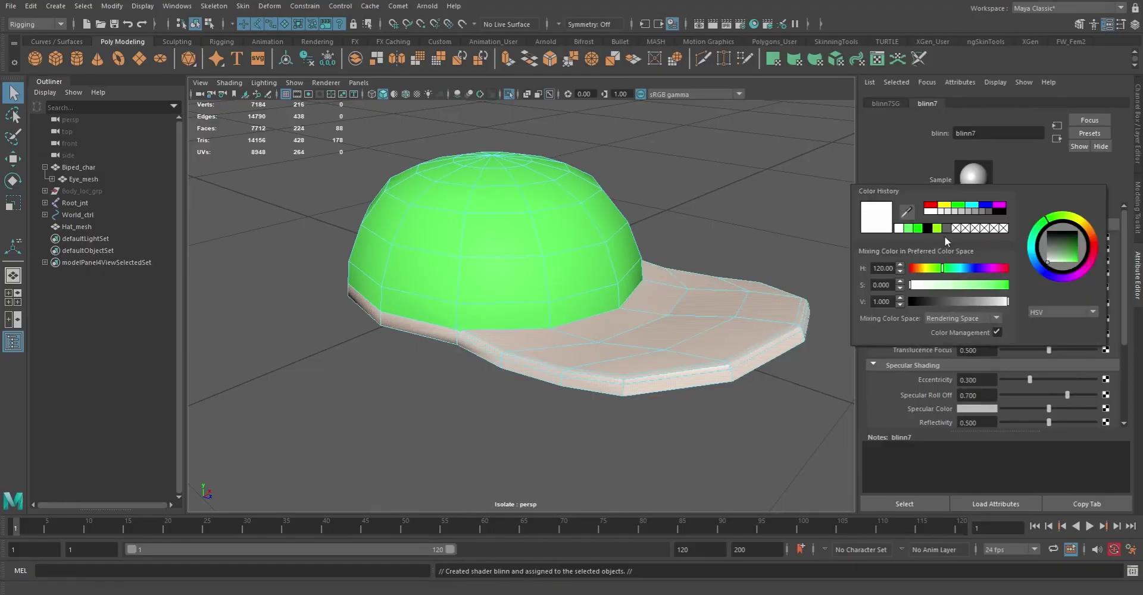
pyautogui.click(948, 227)
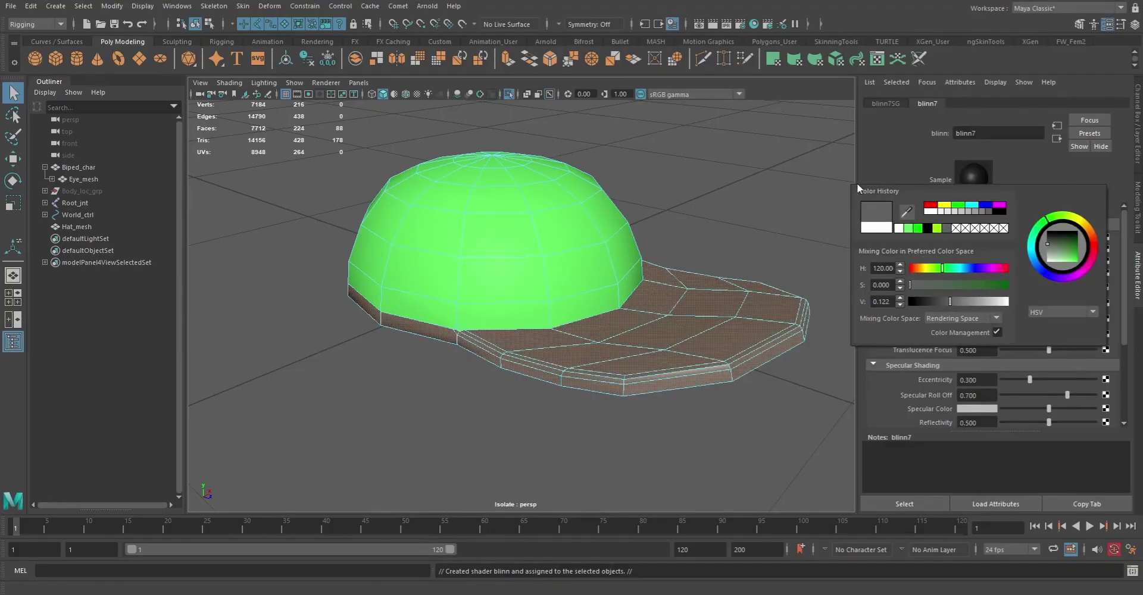
pyautogui.moveTo(953, 301); pyautogui.dragTo(937, 302)
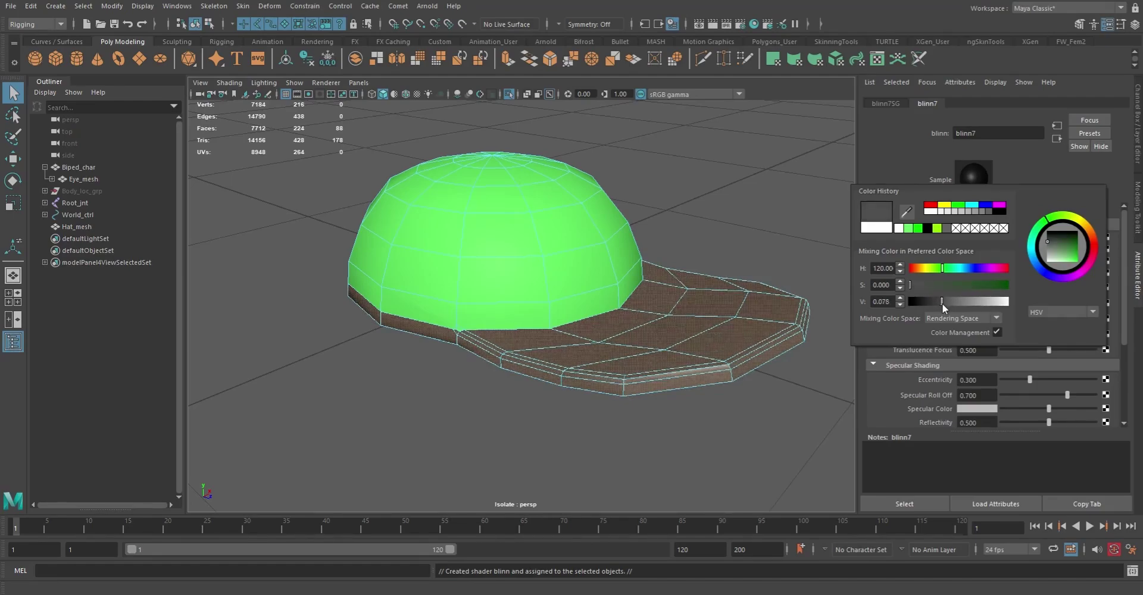
# - Set the brim material's diffuse to 1 and its translucence depth and focus, eccentricity, specular roll off and reflectivity to 0
pyautogui.moveTo(1016, 383); pyautogui.dragTo(984, 377)
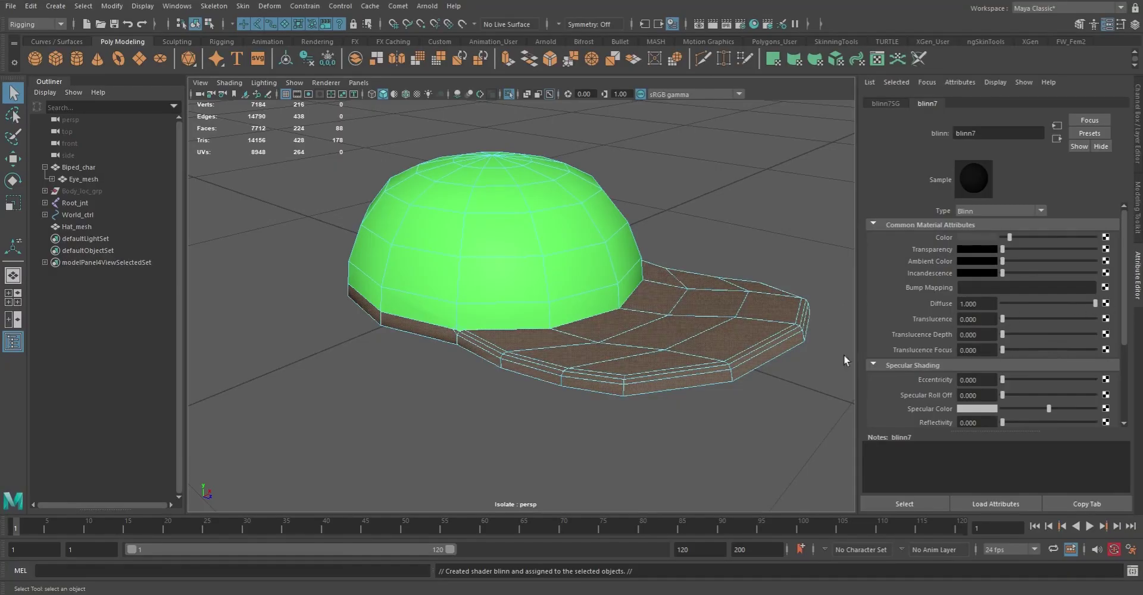
pyautogui.scroll(-2, 939, 364)
pyautogui.scroll(2, 939, 363)
# - Rename the brim material as Hat2_mat
pyautogui.click(988, 137)
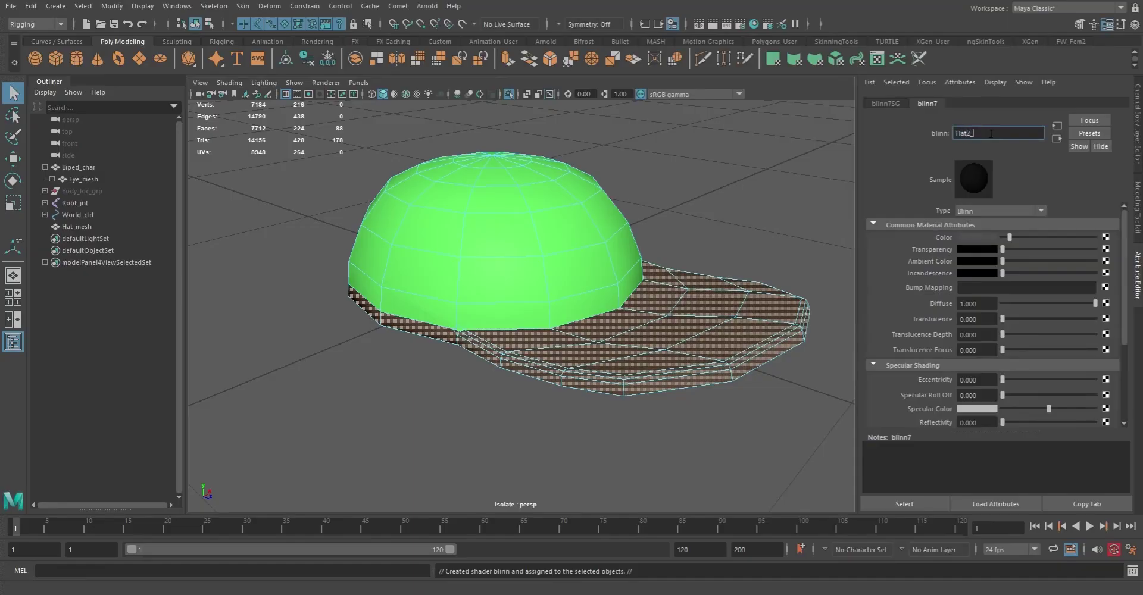
pyautogui.write('Hat2_mat')
pyautogui.press('Return')
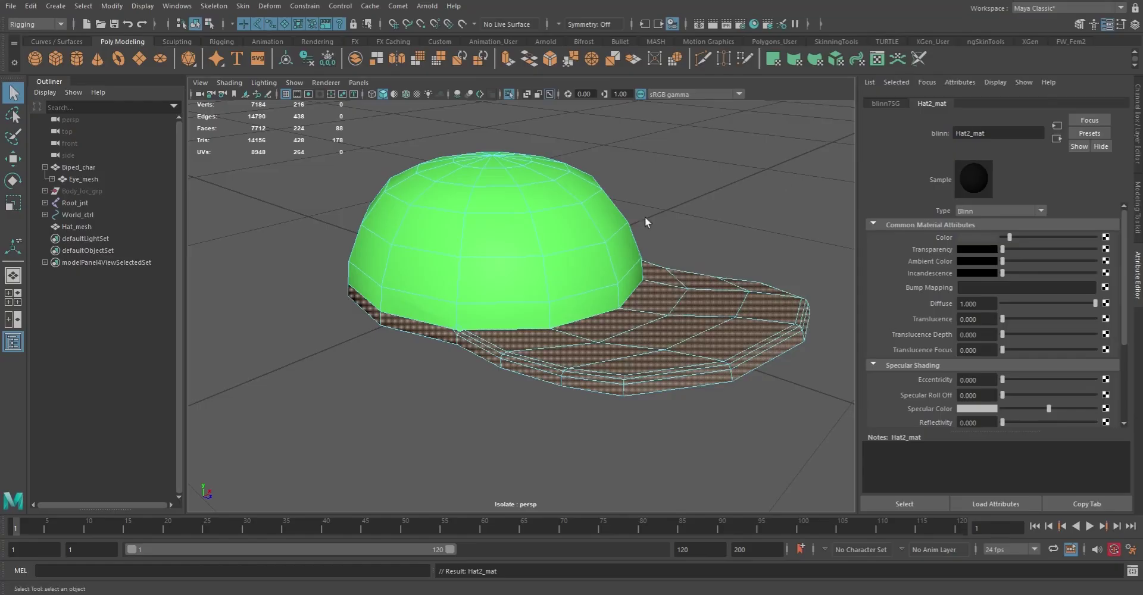
# - Invert the face selection to the dome, rename its green material as Hat1_mat, and clear the selection
pyautogui.click(82, 7)
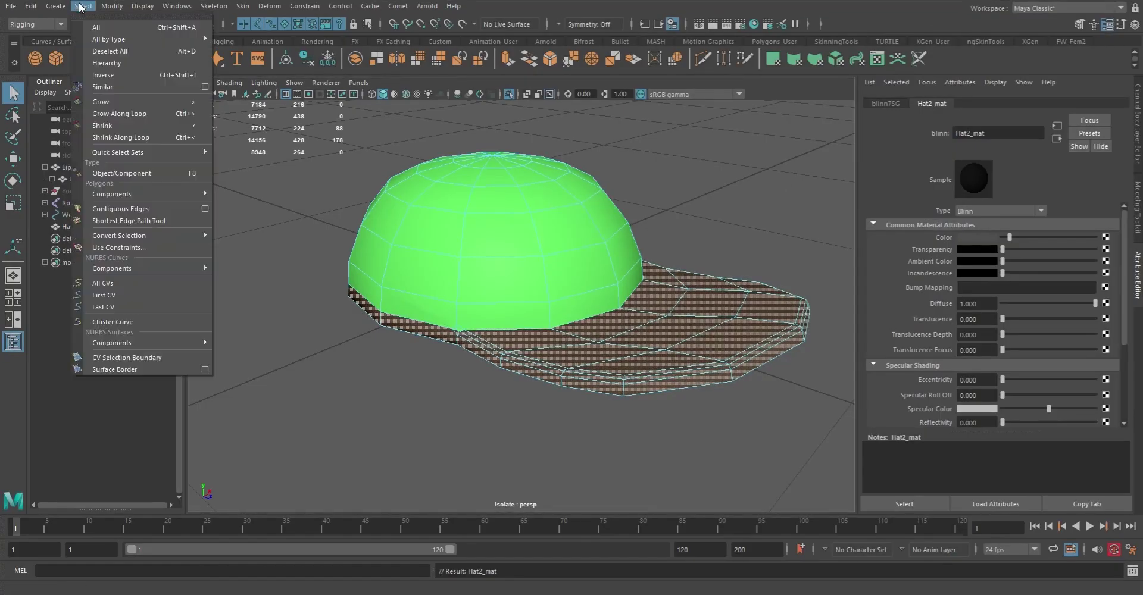
pyautogui.click(108, 75)
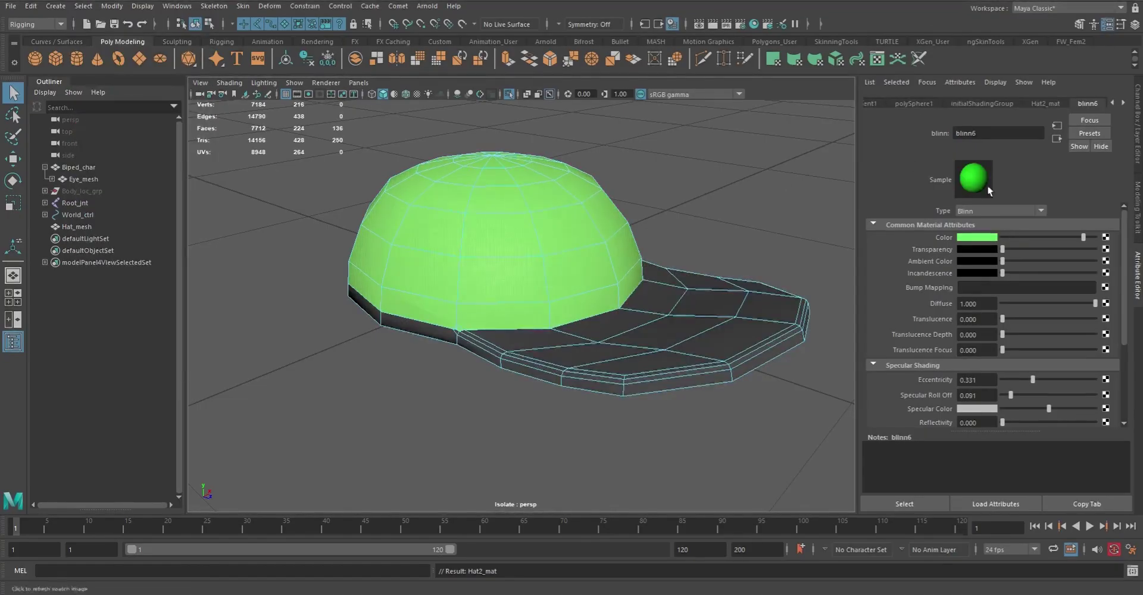
pyautogui.doubleClick(995, 133)
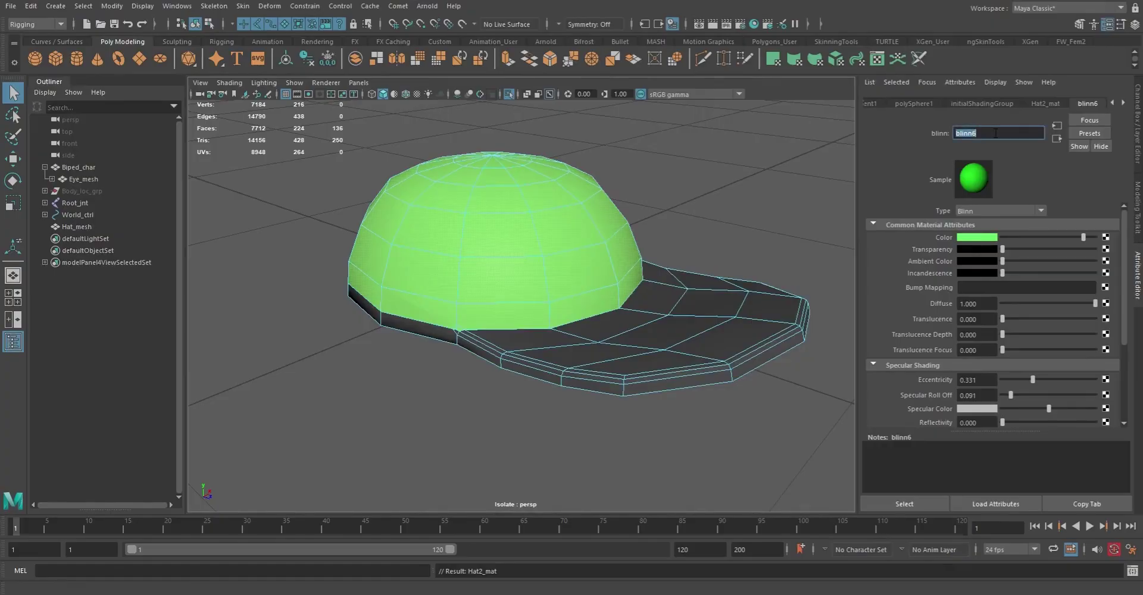
pyautogui.write('Hat1_mat')
pyautogui.press('Return')
pyautogui.click(776, 173)
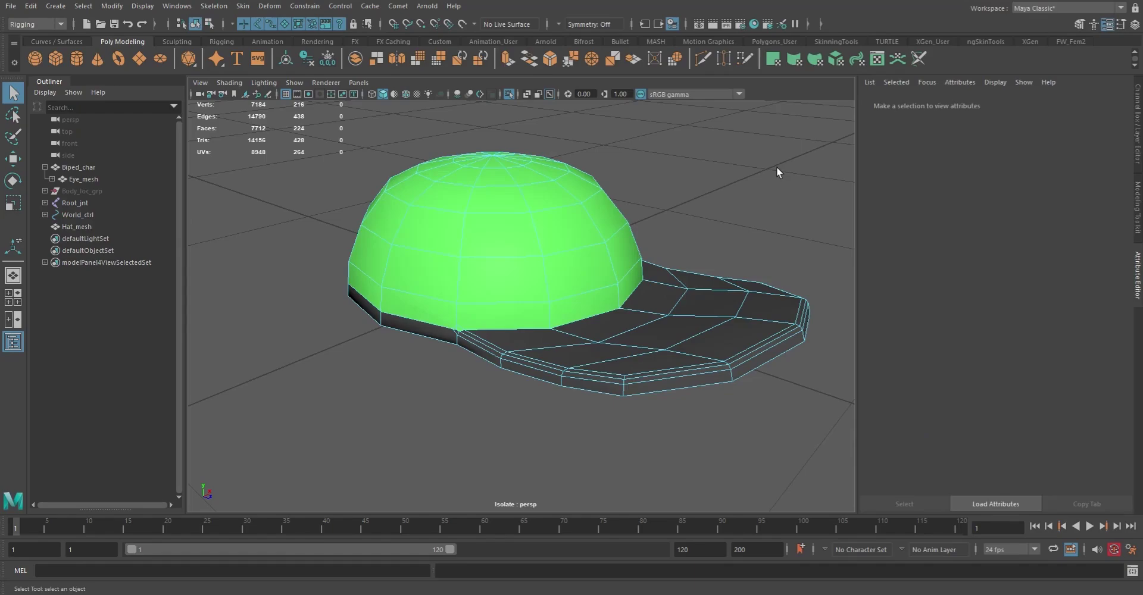
# - Return the cap to object mode, deselect it, and leave isolated view to show the whole character again
pyautogui.press('F8')
pyautogui.press('F8')
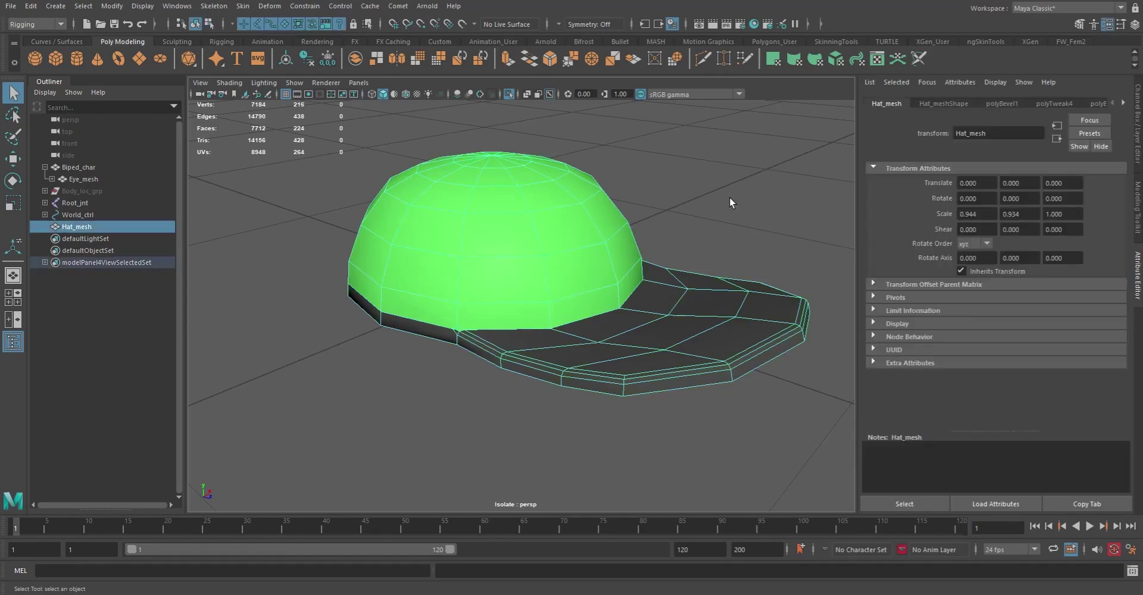
pyautogui.click(735, 196)
pyautogui.keyDown('alt'); pyautogui.moveTo(684, 249); pyautogui.dragTo(571, 222, button='right'); pyautogui.keyUp('alt')
pyautogui.keyDown('alt'); pyautogui.moveTo(572, 223); pyautogui.dragTo(634, 253); pyautogui.keyUp('alt')
pyautogui.keyDown('alt'); pyautogui.moveTo(633, 249); pyautogui.dragTo(588, 260, button='right'); pyautogui.keyUp('alt')
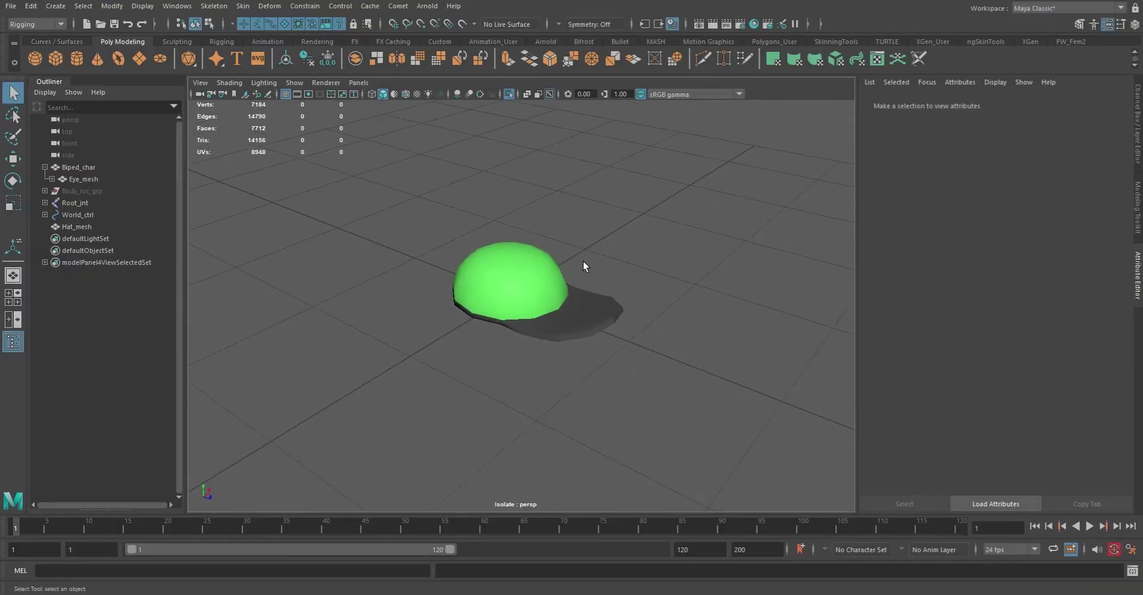
pyautogui.keyDown('alt'); pyautogui.moveTo(588, 260); pyautogui.dragTo(554, 260); pyautogui.keyUp('alt')
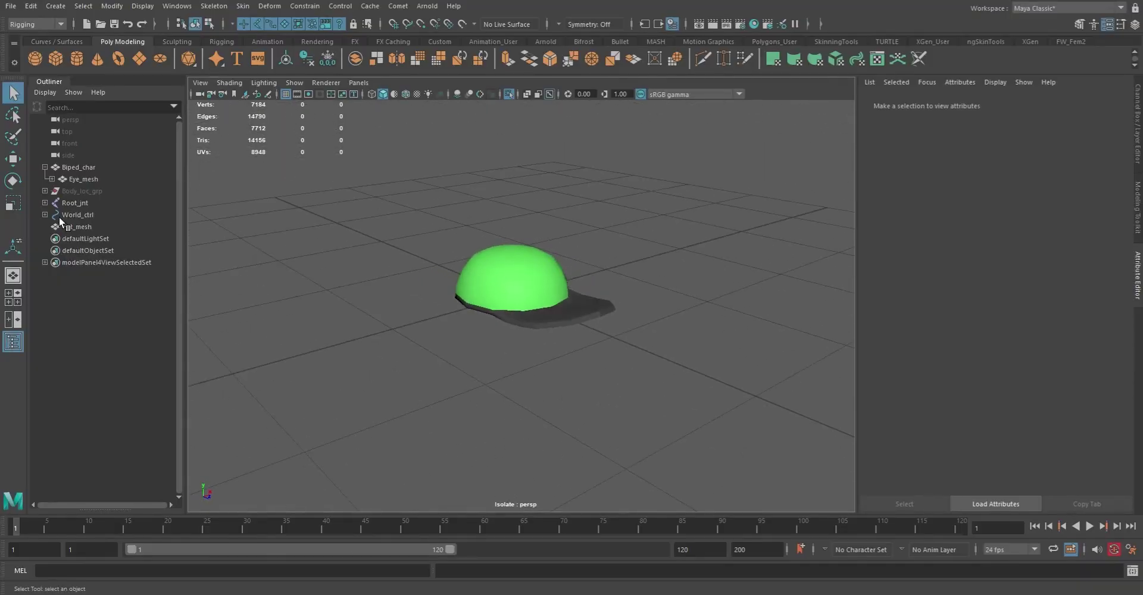
pyautogui.hotkey('ctrl', '1')
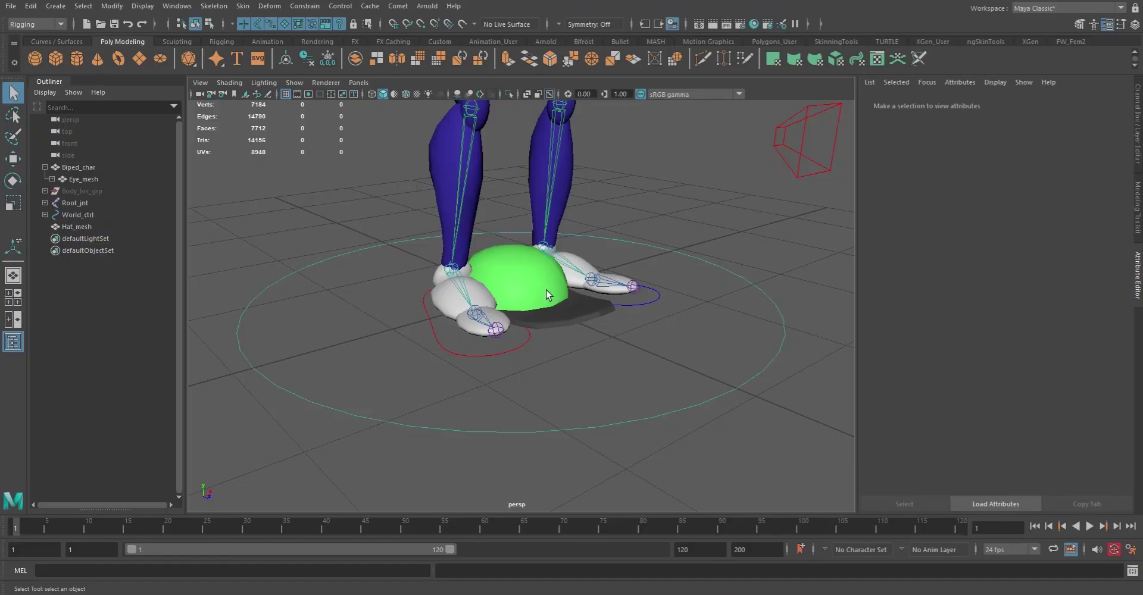
# - Delete the construction history of Hat_mesh and freeze its transformations
pyautogui.click(551, 296)
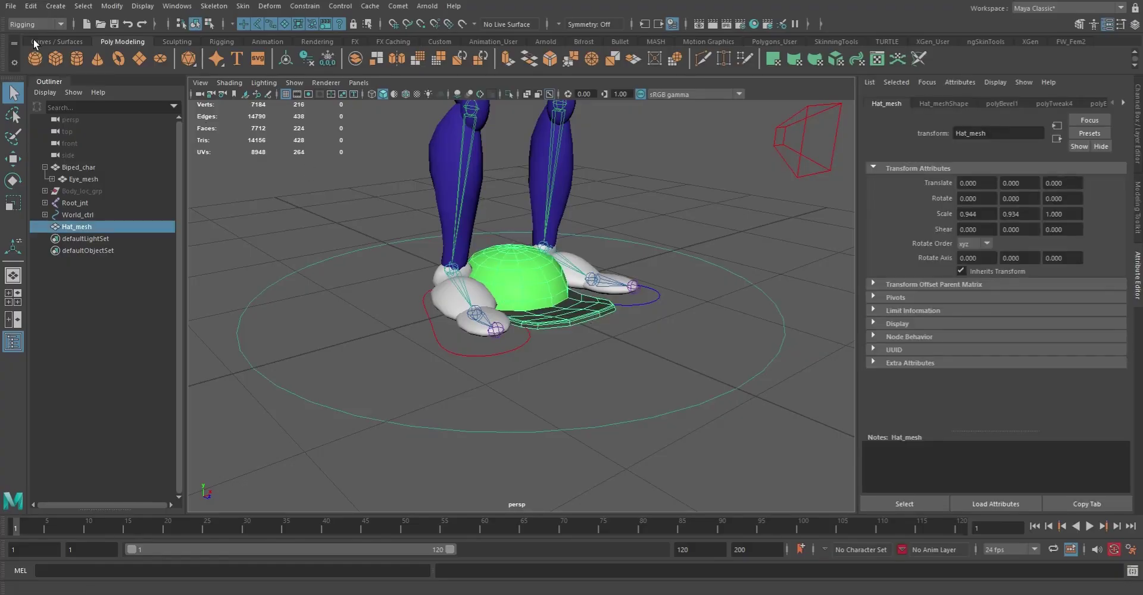
pyautogui.click(30, 6)
pyautogui.moveTo(66, 157)
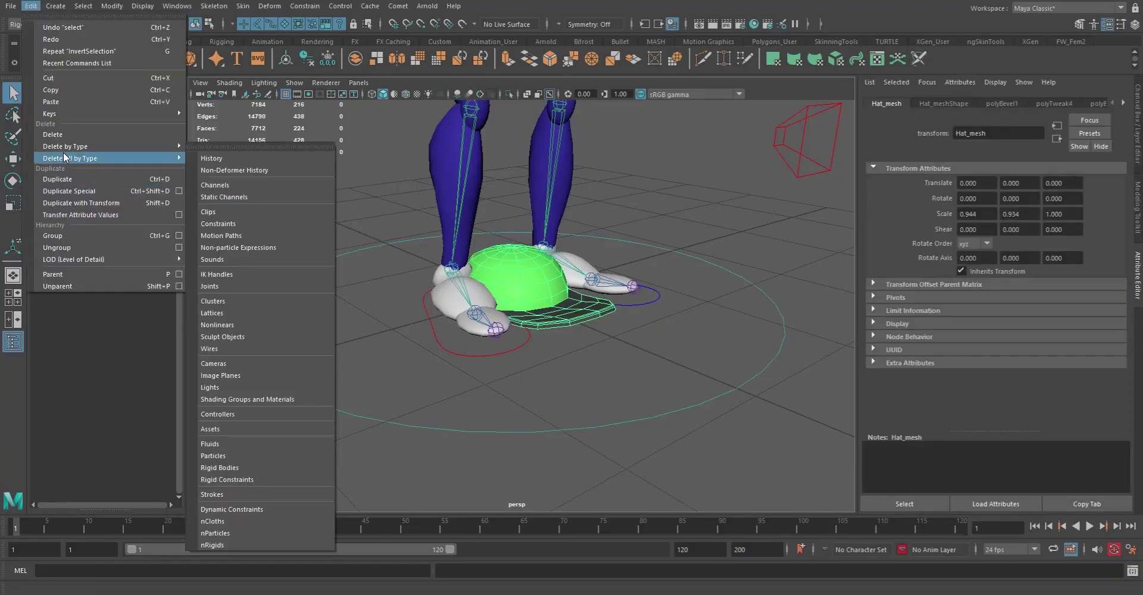
pyautogui.click(219, 156)
pyautogui.click(1139, 105)
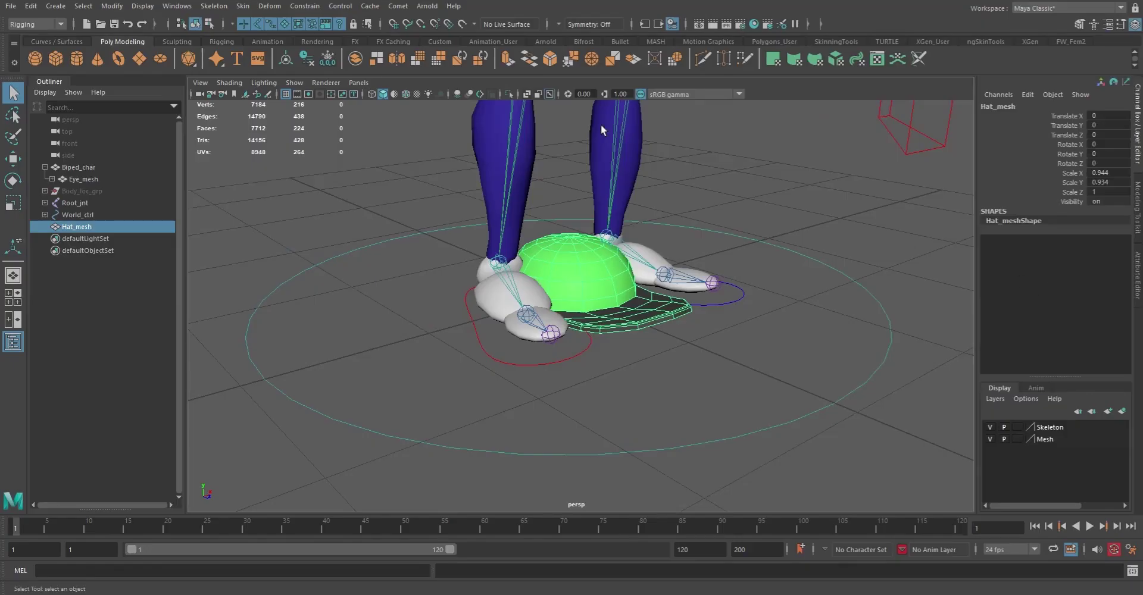
pyautogui.click(103, 7)
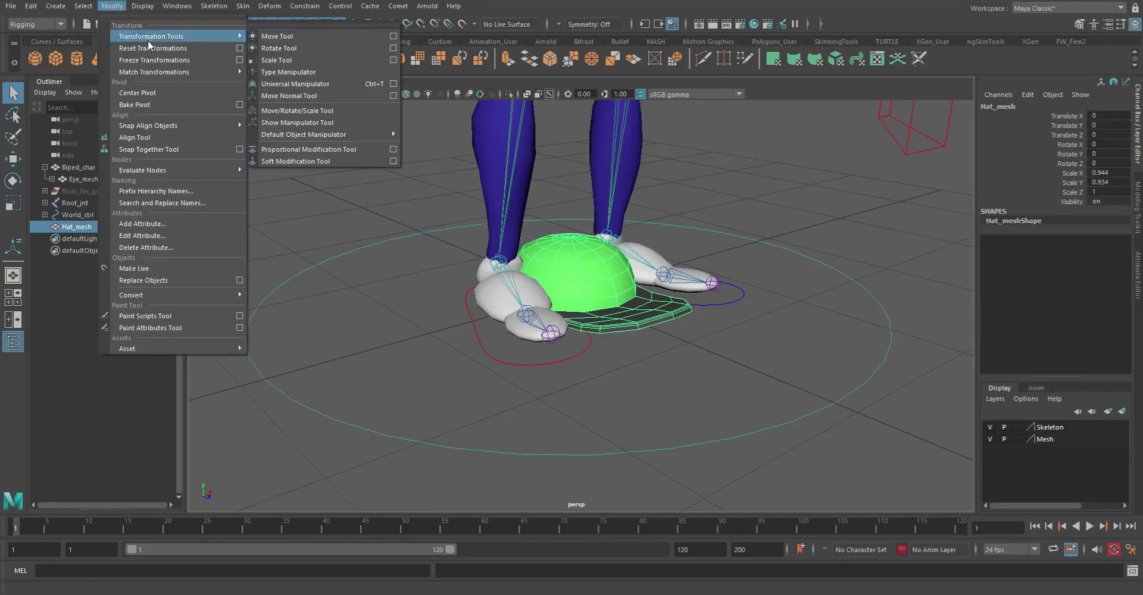
pyautogui.click(158, 62)
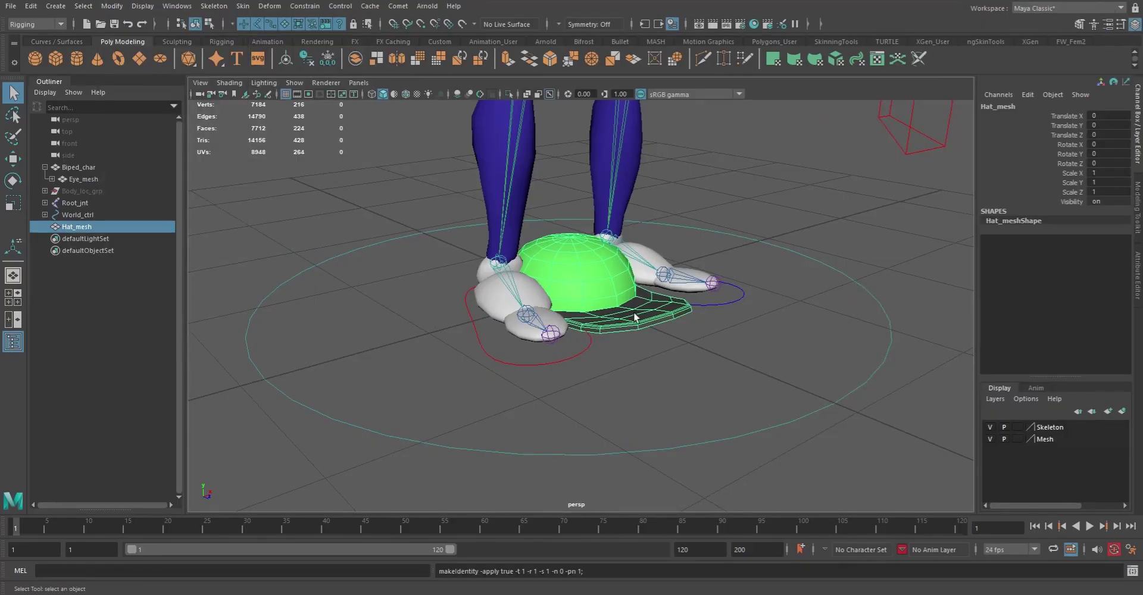
# - Move the cap straight up from the feet onto the character's head, at about 12.75 in Translate Y
pyautogui.keyDown('alt'); pyautogui.moveTo(737, 272); pyautogui.dragTo(566, 234, button='right'); pyautogui.keyUp('alt')
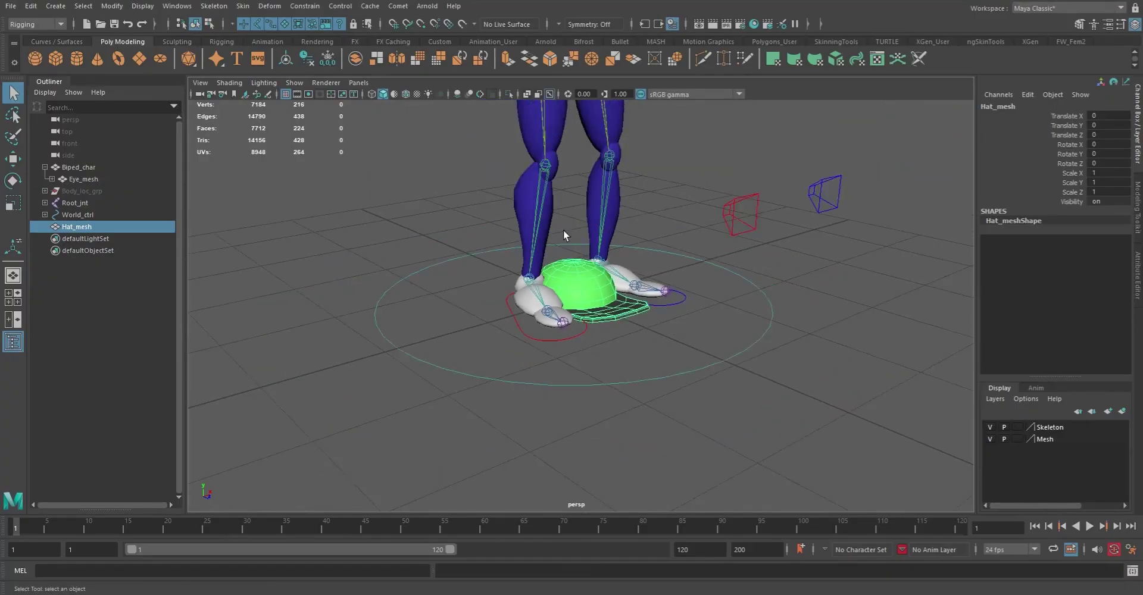
pyautogui.keyDown('alt'); pyautogui.moveTo(567, 235); pyautogui.dragTo(560, 306, button='middle'); pyautogui.keyUp('alt')
pyautogui.keyDown('alt'); pyautogui.moveTo(737, 260); pyautogui.dragTo(570, 304, button='right'); pyautogui.keyUp('alt')
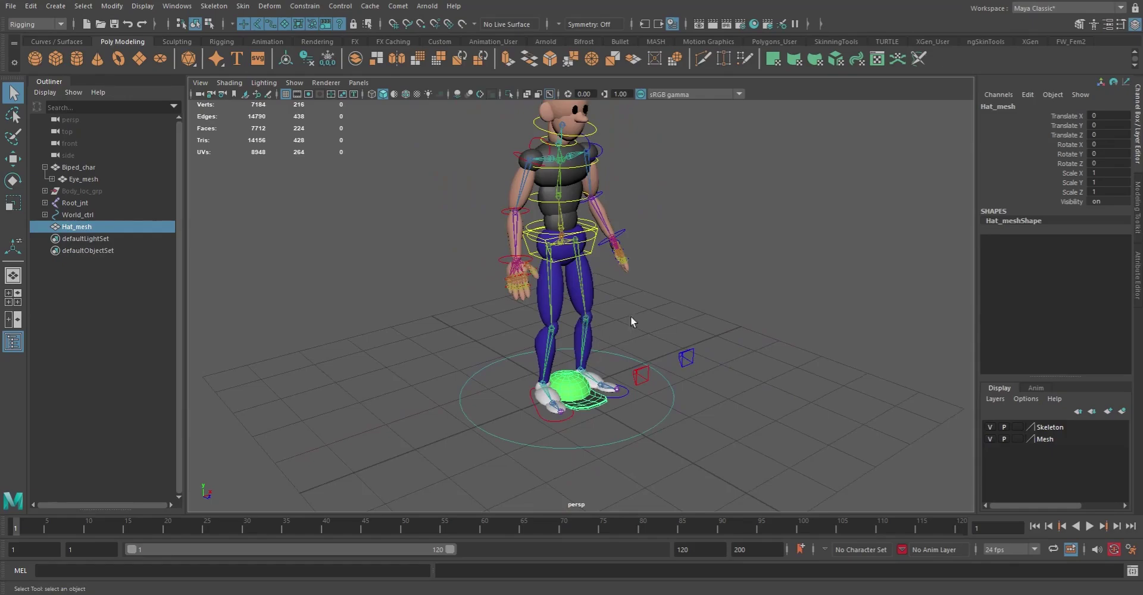
pyautogui.keyDown('alt'); pyautogui.moveTo(616, 340); pyautogui.dragTo(692, 352); pyautogui.keyUp('alt')
pyautogui.press('w')
pyautogui.moveTo(557, 406); pyautogui.dragTo(568, 83)
pyautogui.keyDown('alt'); pyautogui.moveTo(706, 262); pyautogui.dragTo(584, 245); pyautogui.keyUp('alt')
pyautogui.press('f')
pyautogui.keyDown('alt'); pyautogui.moveTo(595, 321); pyautogui.dragTo(518, 303); pyautogui.keyUp('alt')
pyautogui.moveTo(629, 287); pyautogui.dragTo(784, 357)
# - Tilt the cap on the head by rotating it to about -9.6 in X, 0.5 in Y and 2.3 in Z
pyautogui.press('e')
pyautogui.moveTo(636, 384); pyautogui.dragTo(512, 359)
pyautogui.moveTo(592, 293); pyautogui.dragTo(472, 384)
pyautogui.keyDown('alt'); pyautogui.moveTo(575, 380); pyautogui.dragTo(576, 377, button='middle'); pyautogui.keyUp('alt')
pyautogui.keyDown('alt'); pyautogui.moveTo(575, 380); pyautogui.dragTo(642, 345); pyautogui.keyUp('alt')
pyautogui.keyDown('alt'); pyautogui.moveTo(800, 305); pyautogui.dragTo(685, 289); pyautogui.keyUp('alt')
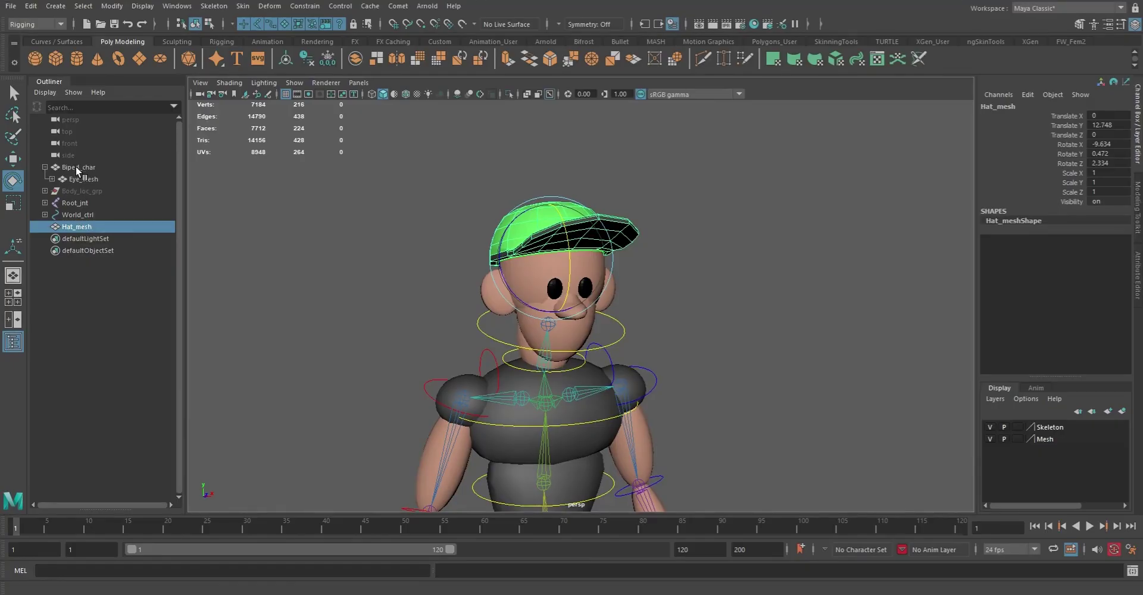
# - Parent Hat_mesh under Biped_char
pyautogui.click(71, 226)
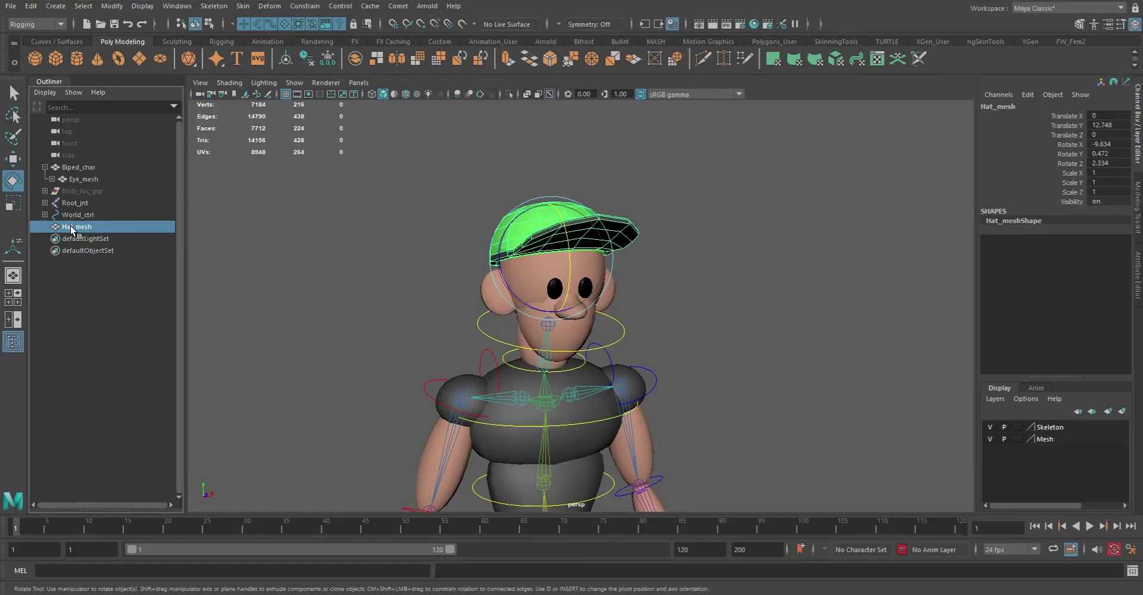
pyautogui.keyDown('shift'); pyautogui.click(81, 166); pyautogui.keyUp('shift')
pyautogui.press('p')
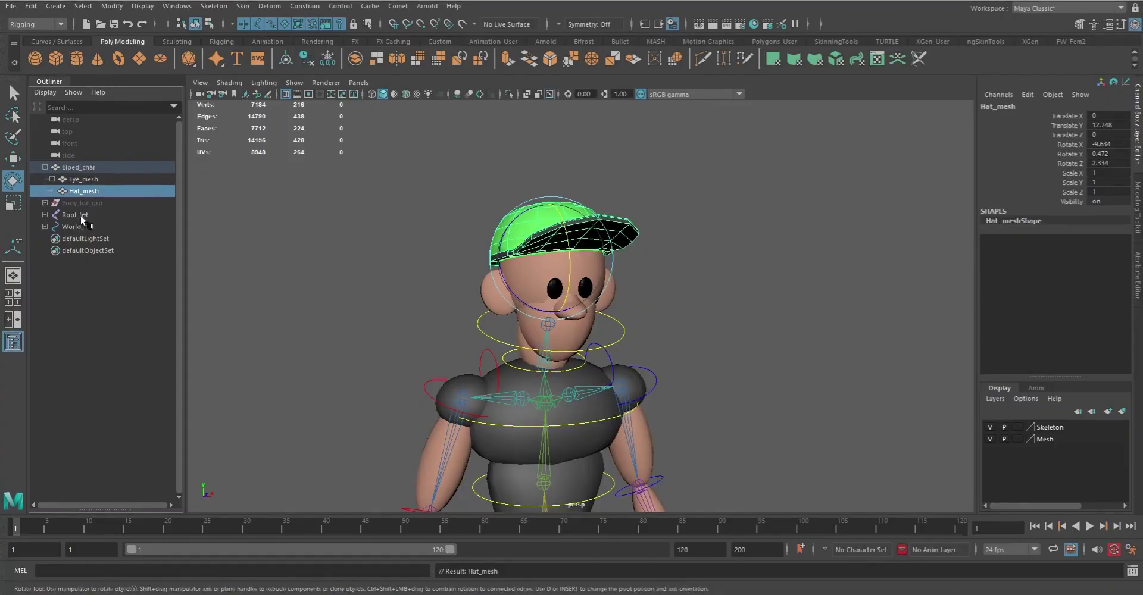
# - Parent-constrain Hat_mesh to the head joint Head_jnt
pyautogui.click(548, 325)
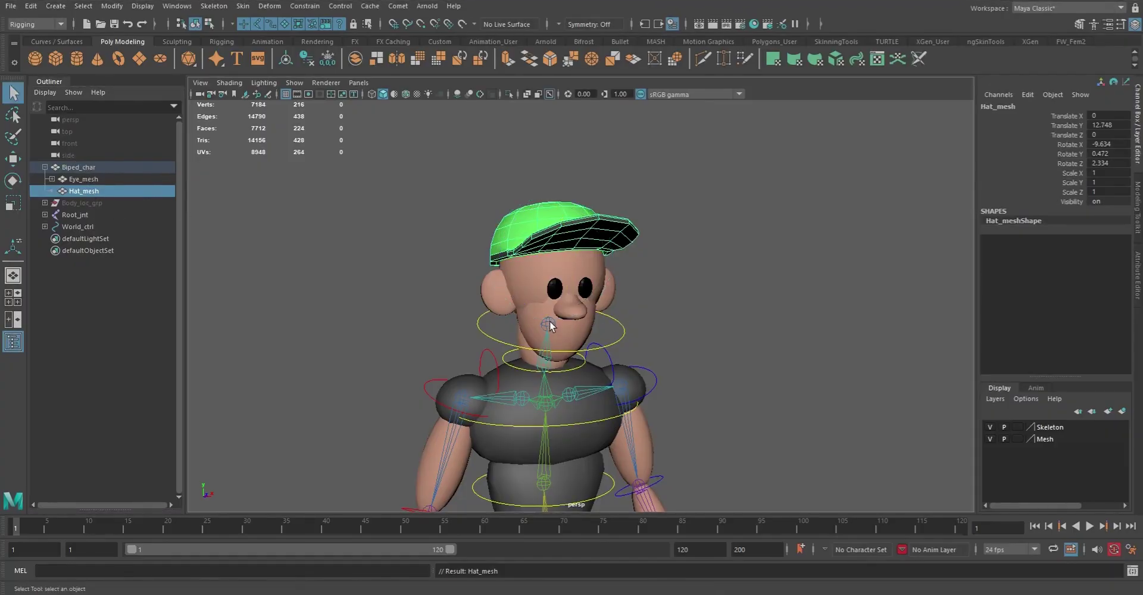
pyautogui.press('q')
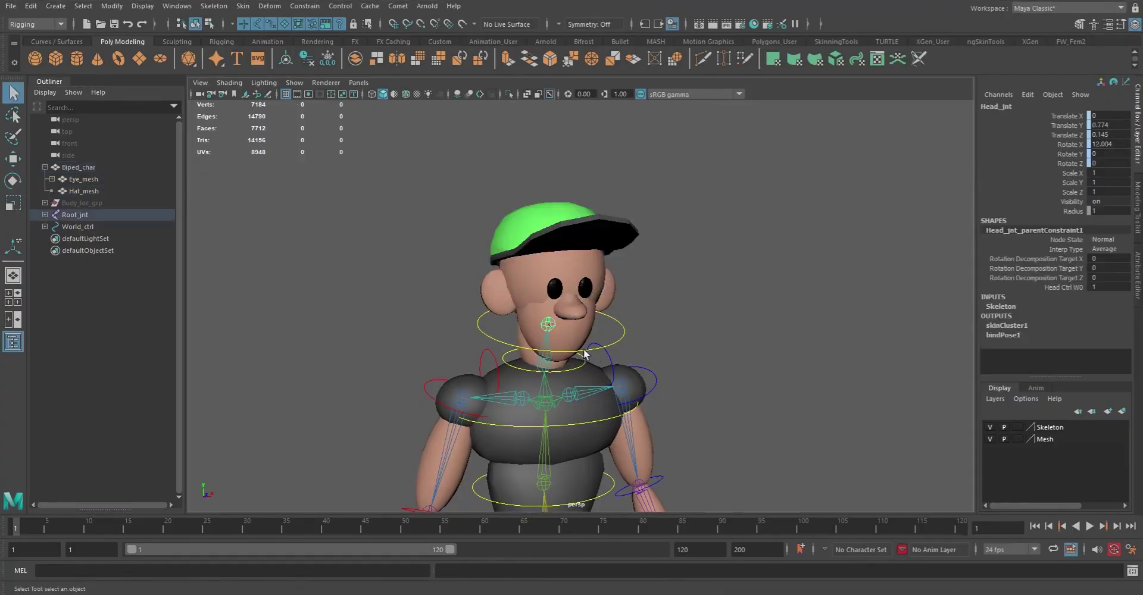
pyautogui.click(84, 191)
pyautogui.click(303, 6)
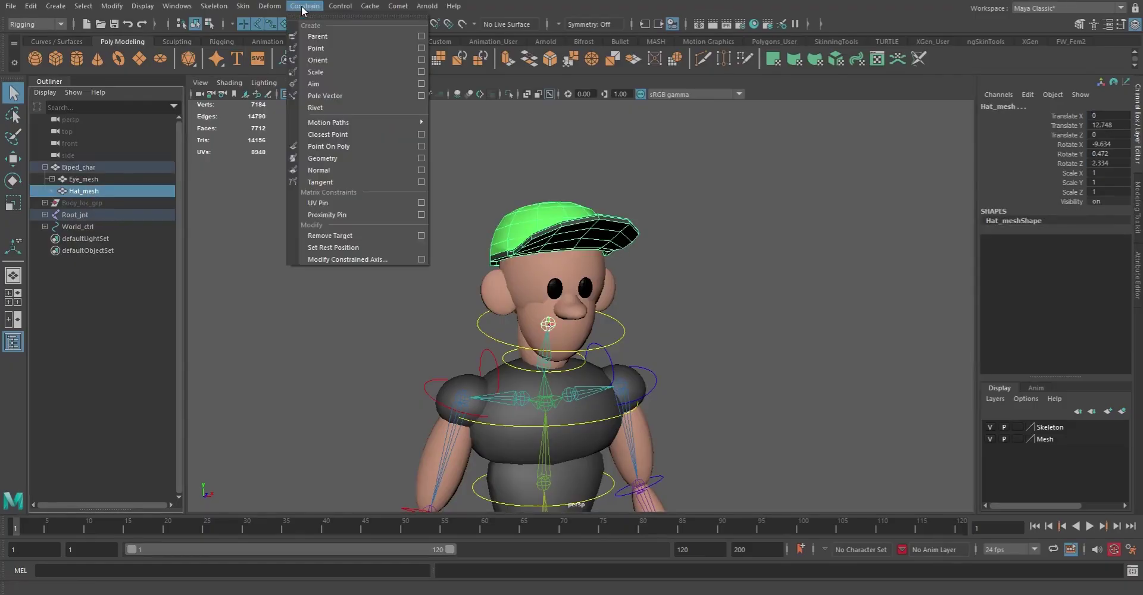
pyautogui.click(329, 38)
# - Rotate the head control to test whether the cap follows, undo the rotation and deselect the control
pyautogui.scroll(-3, 737, 344)
pyautogui.click(556, 314)
pyautogui.press('e')
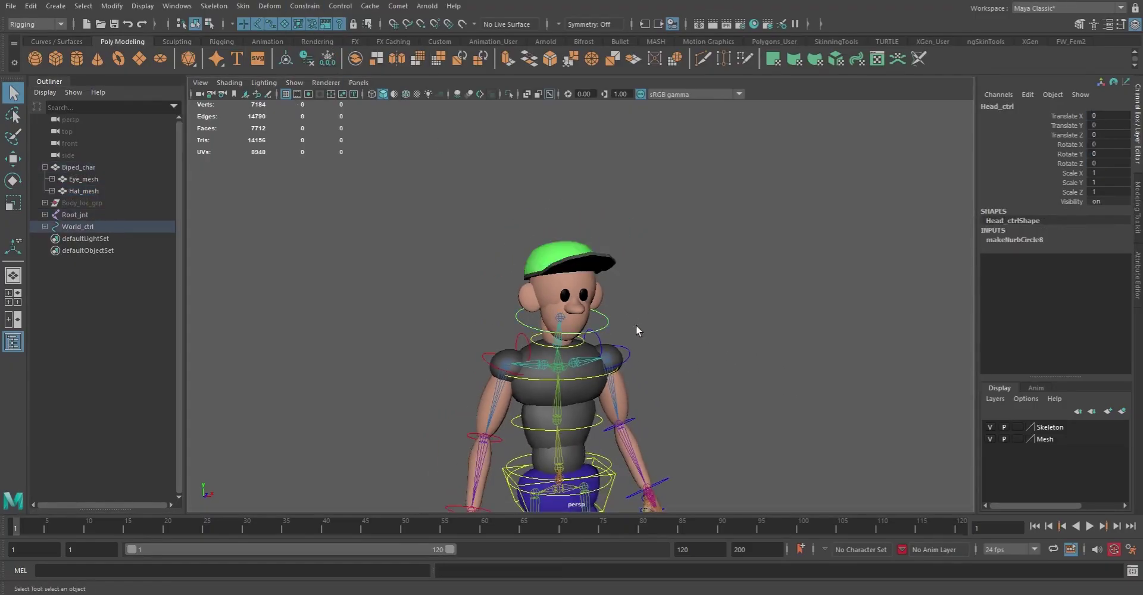
pyautogui.moveTo(538, 277); pyautogui.dragTo(514, 256)
pyautogui.hotkey('ctrl', 'z')
pyautogui.keyDown('alt'); pyautogui.moveTo(660, 342); pyautogui.dragTo(682, 264); pyautogui.keyUp('alt')
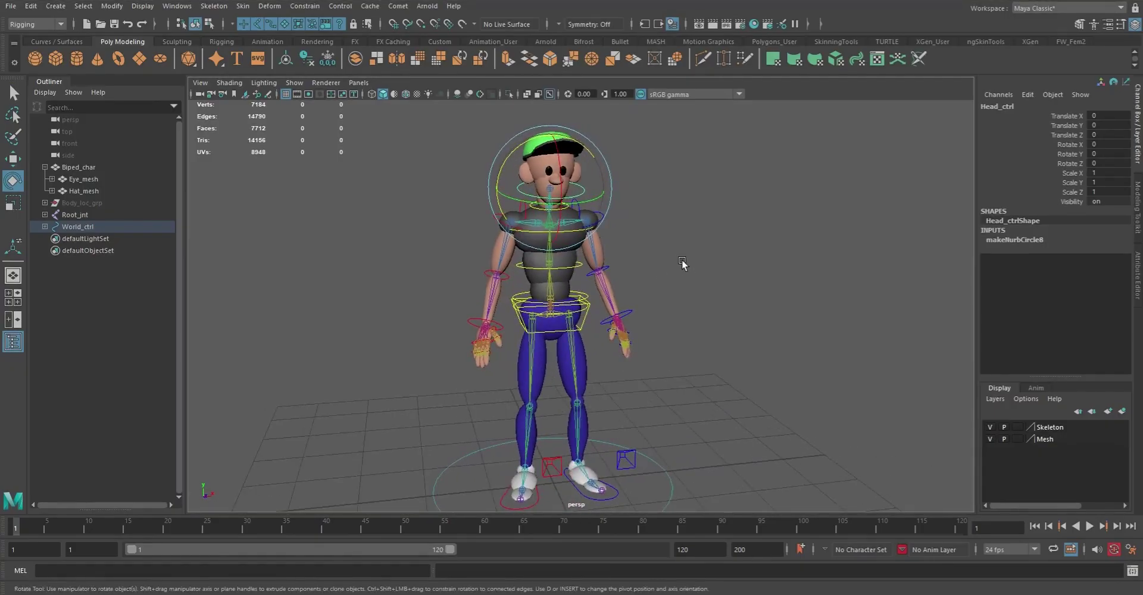
pyautogui.click(728, 291)
pyautogui.press('q')
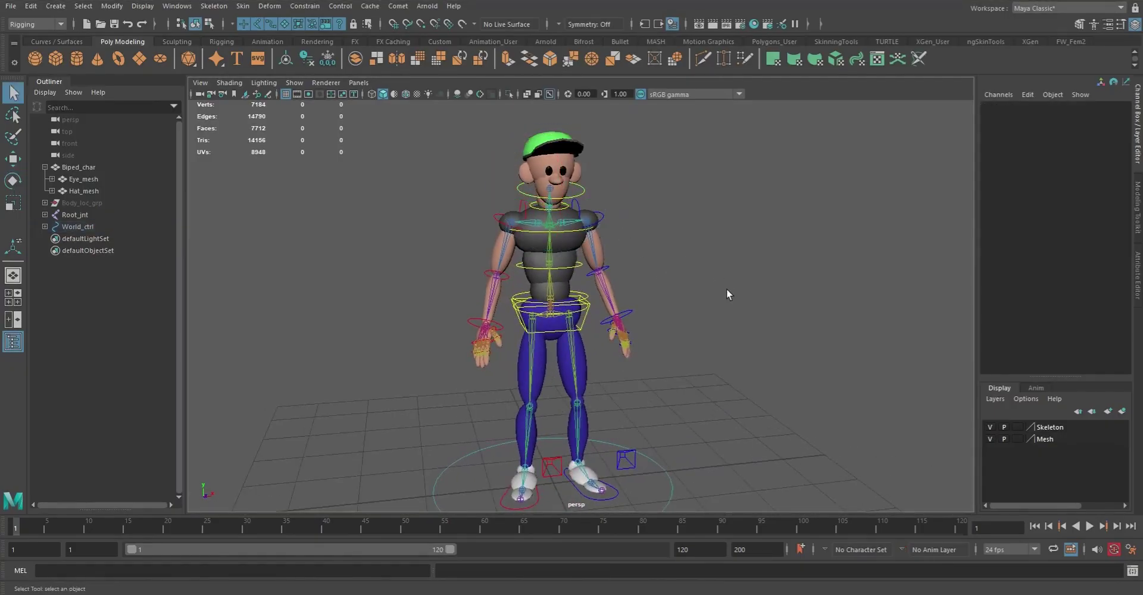
pyautogui.keyDown('alt'); pyautogui.moveTo(699, 283); pyautogui.dragTo(637, 272); pyautogui.keyUp('alt')
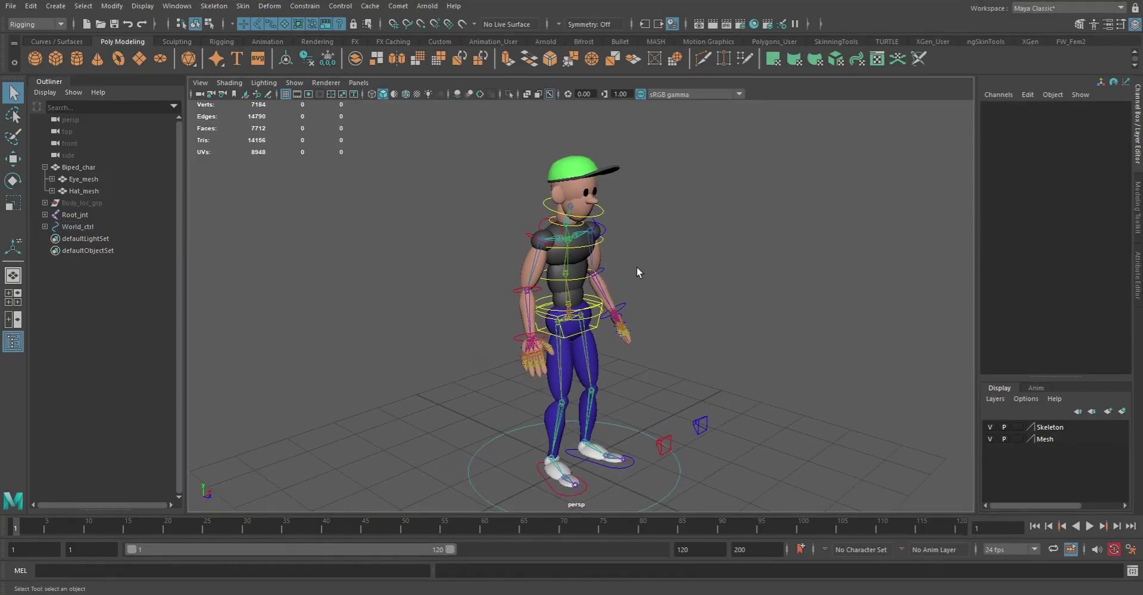